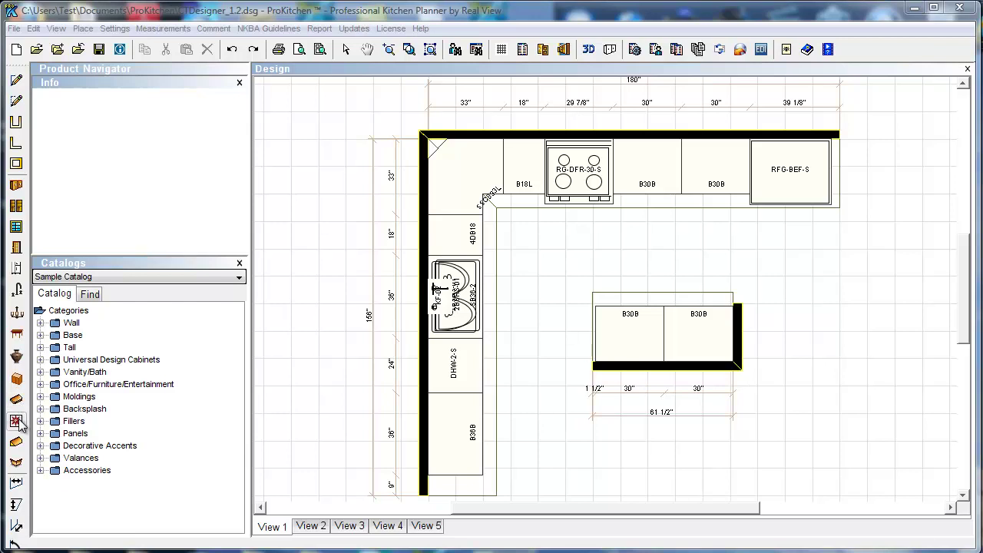
# Open the Countertop Designer and look through the available countertop section shapes
pyautogui.click(16, 421)
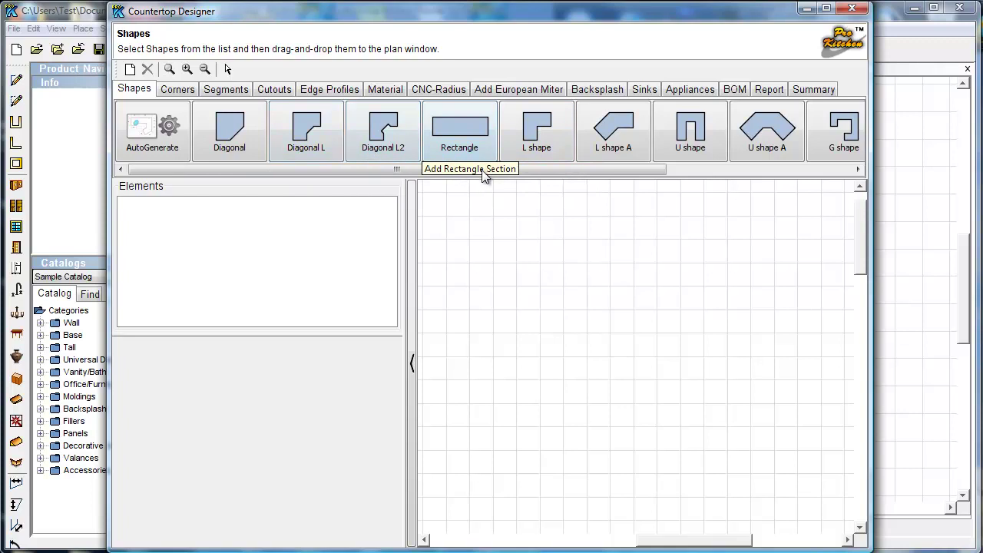
pyautogui.moveTo(567, 175); pyautogui.dragTo(779, 170)
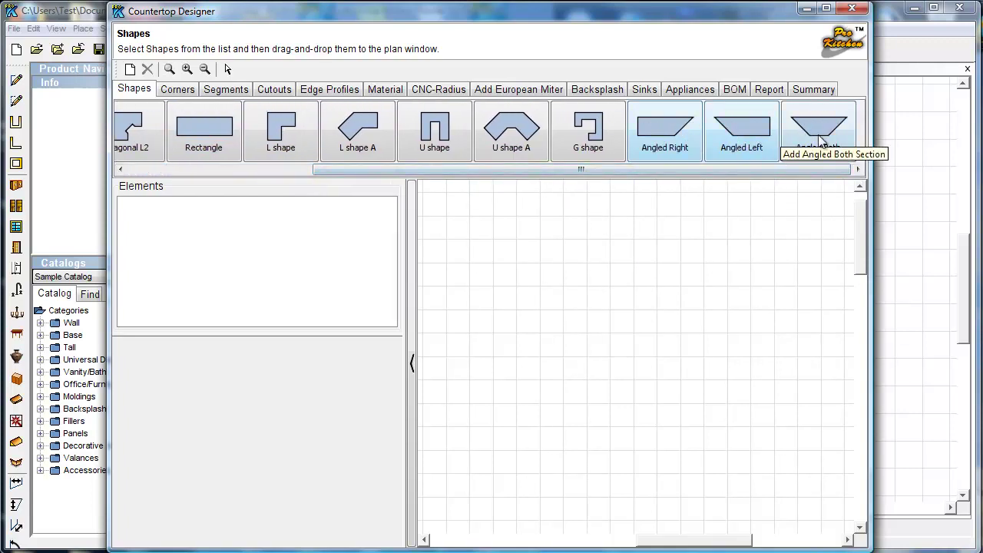
pyautogui.moveTo(592, 168); pyautogui.dragTo(402, 167)
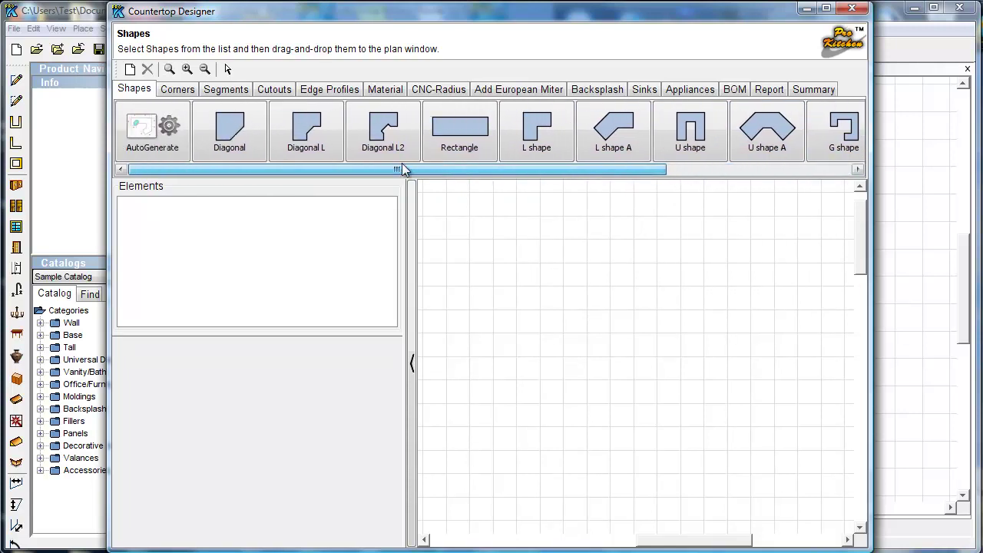
# Review the available corner treatments, side segments, cutouts and edge profiles
pyautogui.click(176, 90)
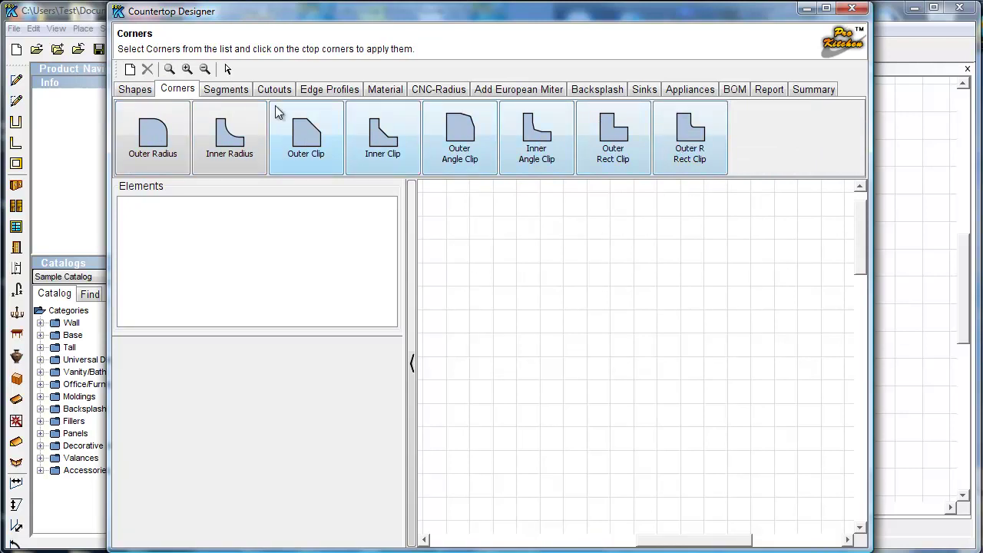
pyautogui.click(242, 91)
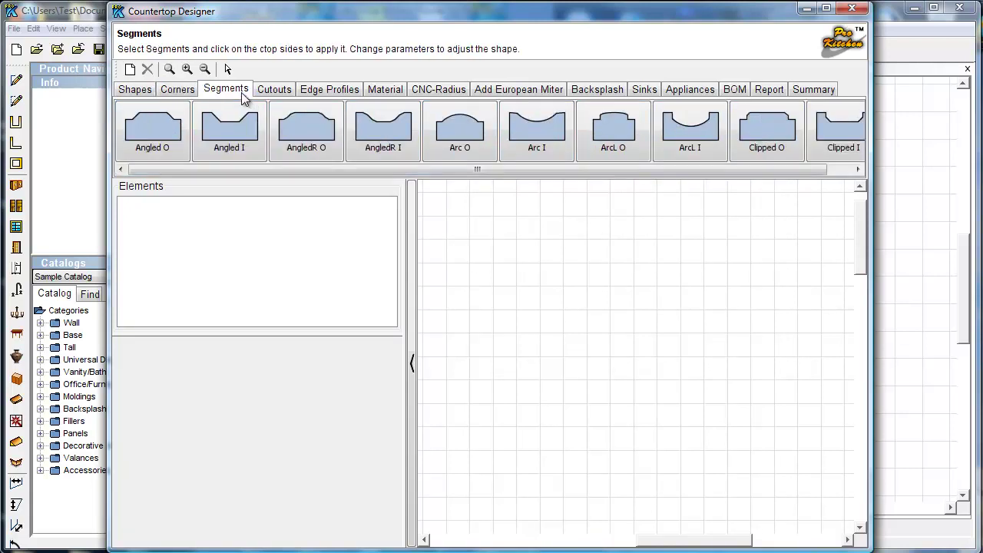
pyautogui.click(158, 135)
pyautogui.moveTo(273, 168); pyautogui.dragTo(229, 183)
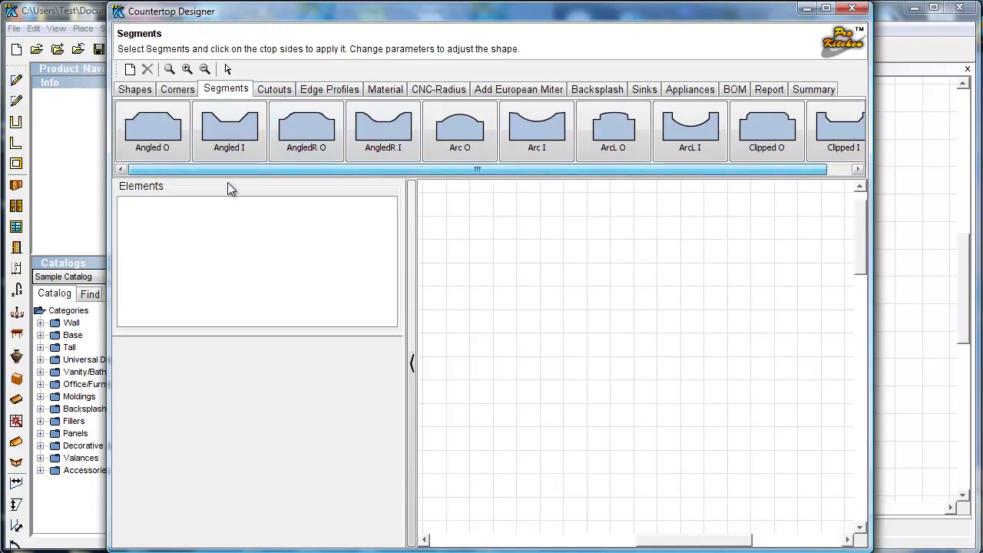
pyautogui.click(271, 89)
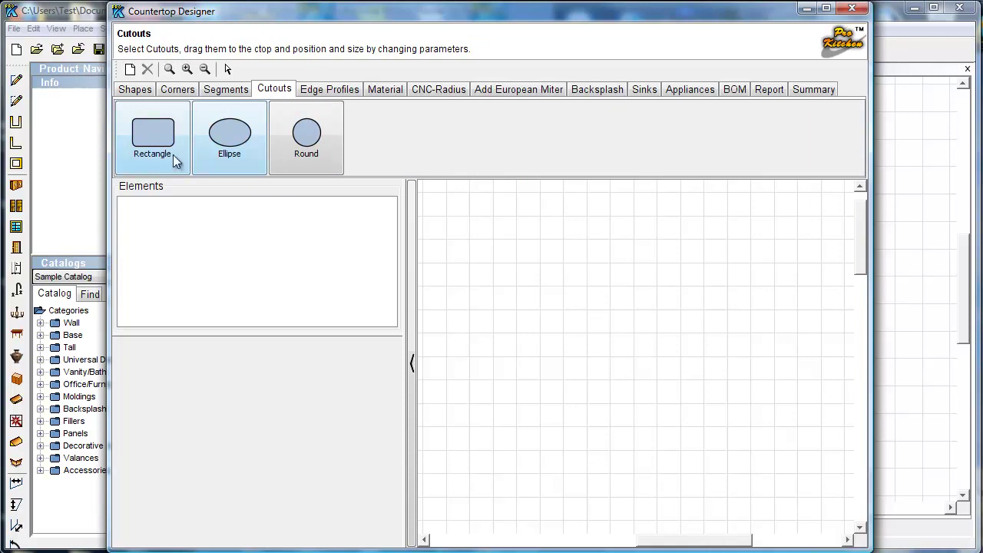
pyautogui.click(330, 90)
pyautogui.moveTo(331, 168)
pyautogui.mouseDown()
pyautogui.moveTo(573, 175)
pyautogui.moveTo(384, 180)
pyautogui.moveTo(329, 158)
pyautogui.mouseUp()
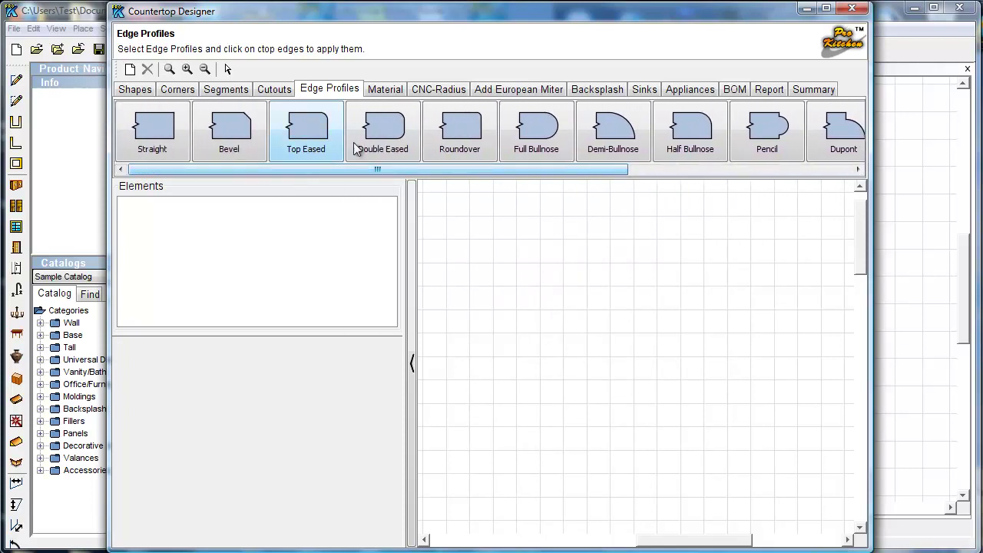
# Review the material, CNC-radius, European miter, backsplash, sink, appliance, BOM, report and summary options
pyautogui.click(386, 91)
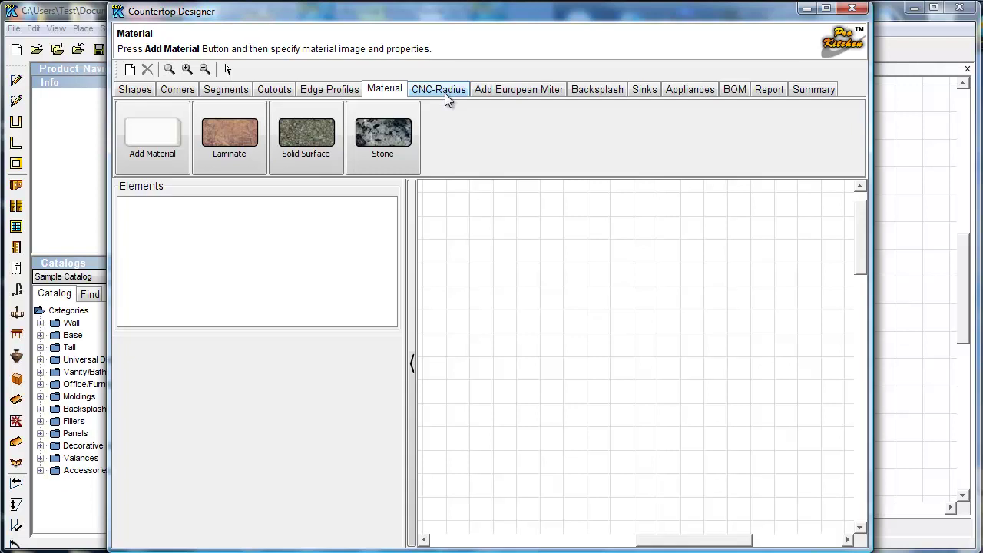
pyautogui.click(403, 142)
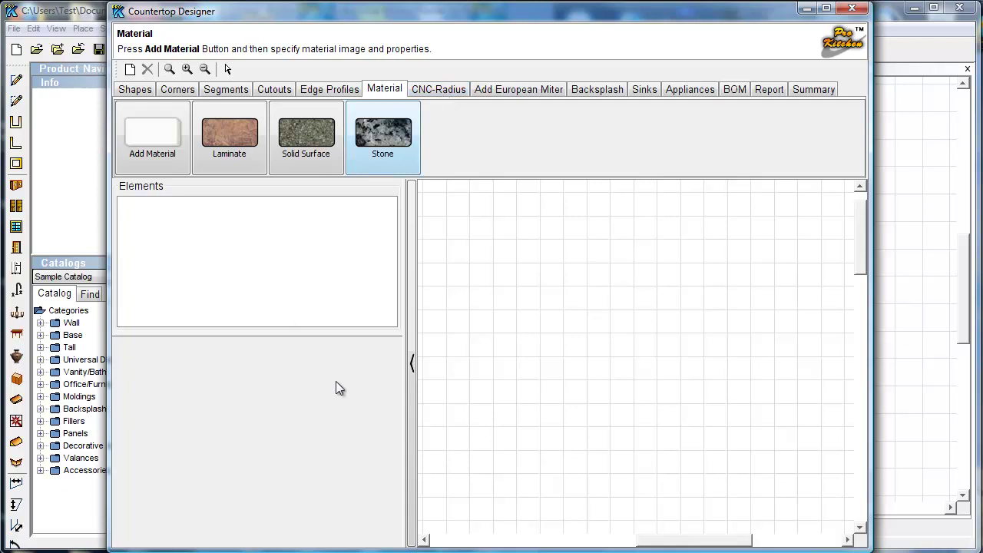
pyautogui.click(433, 97)
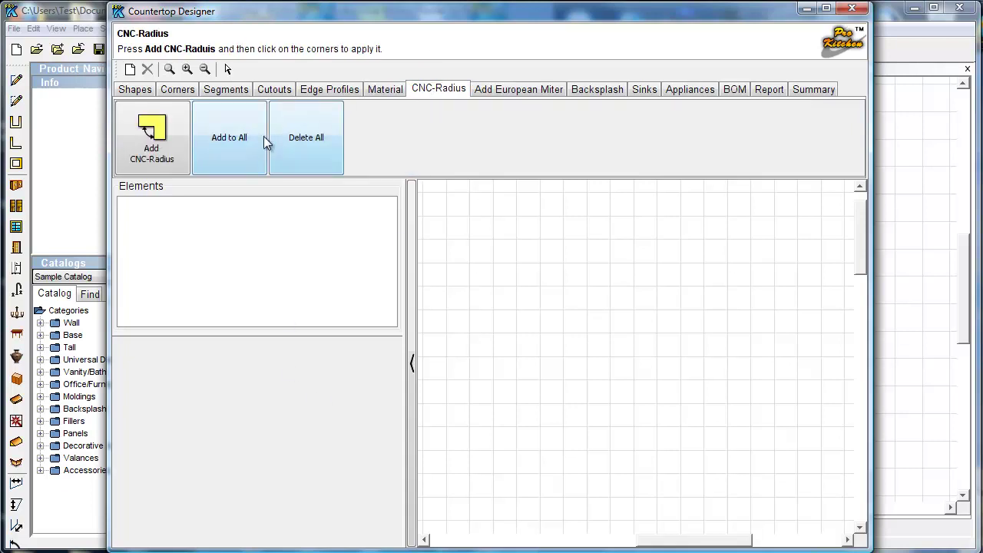
pyautogui.click(515, 92)
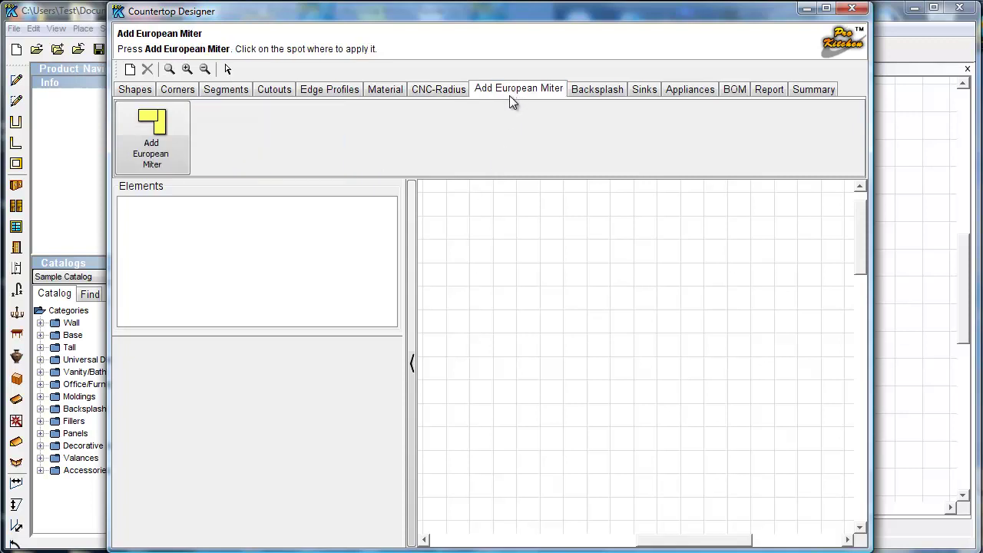
pyautogui.click(590, 89)
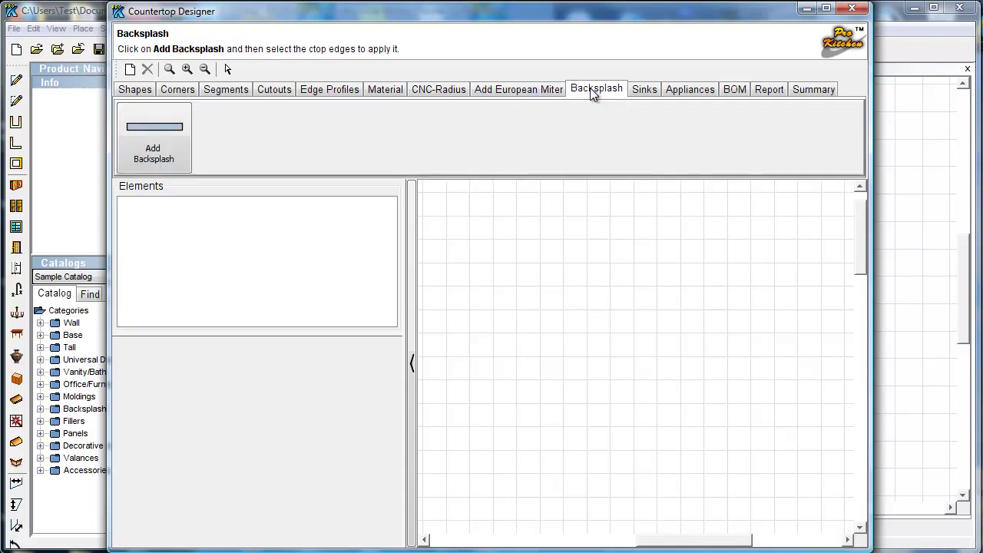
pyautogui.click(642, 89)
pyautogui.click(693, 91)
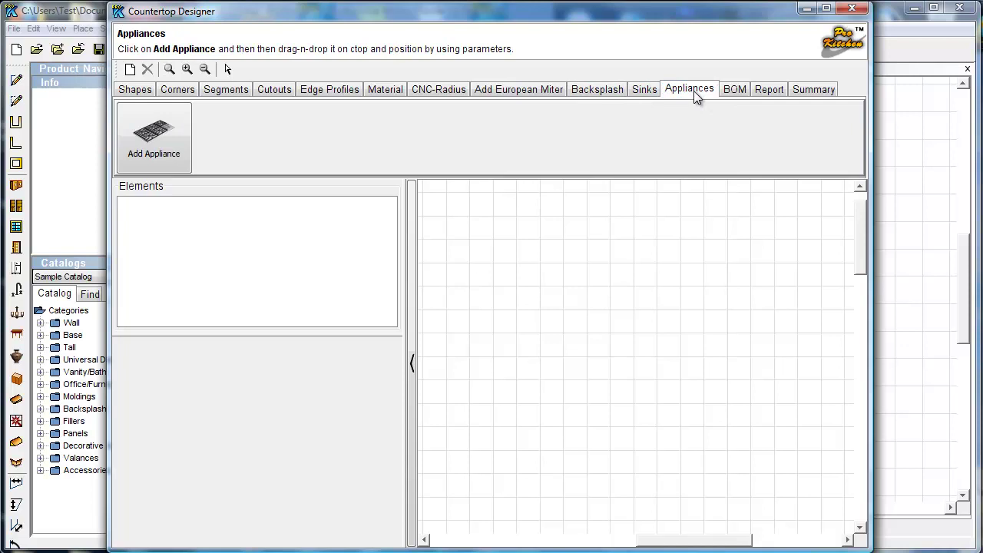
pyautogui.click(728, 93)
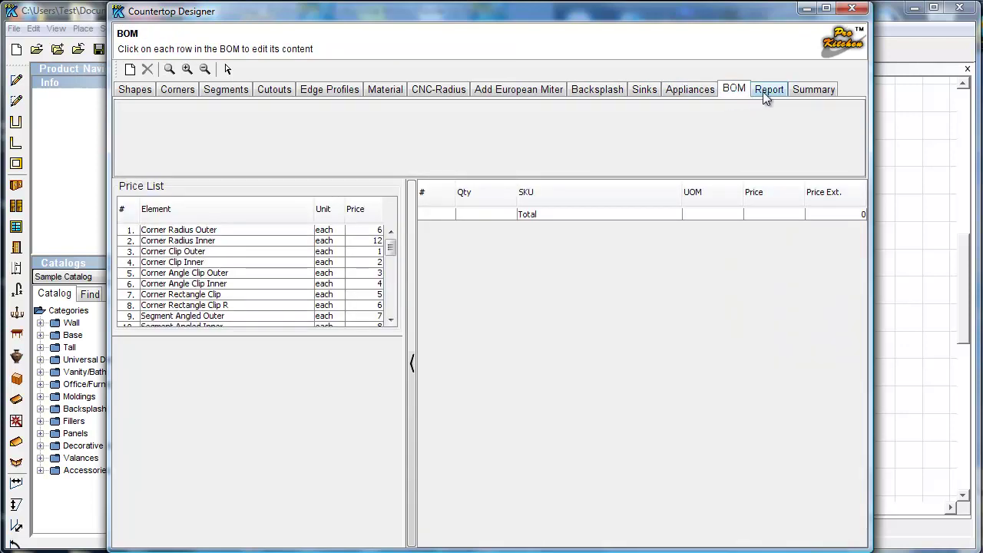
pyautogui.click(764, 92)
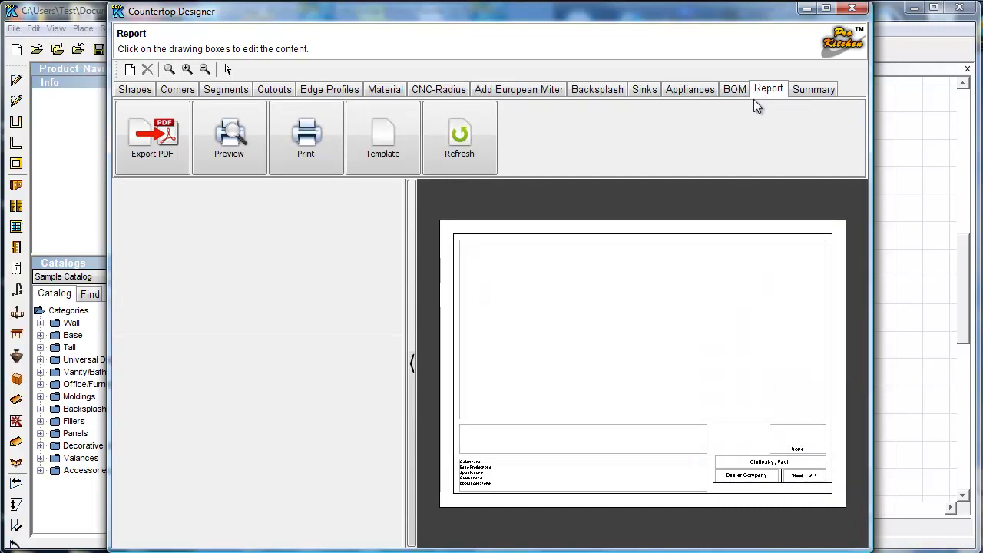
pyautogui.click(800, 91)
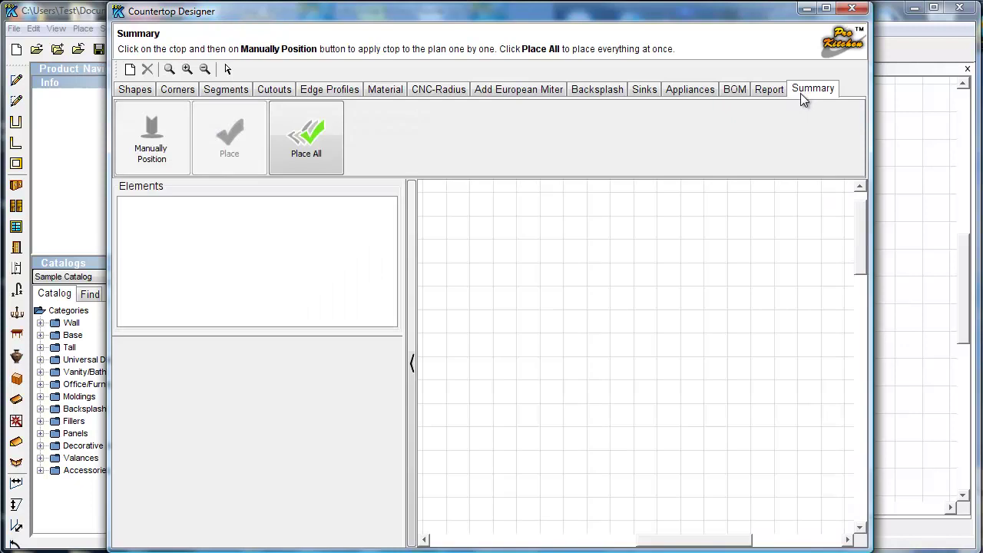
# Generate the countertop sections automatically from the kitchen plan with AutoGenerate
pyautogui.click(134, 90)
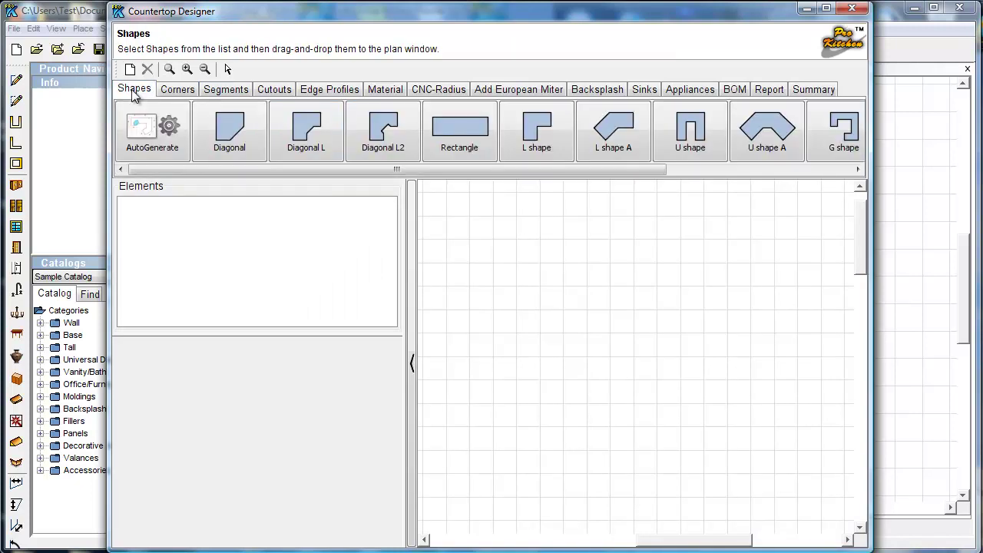
pyautogui.click(163, 142)
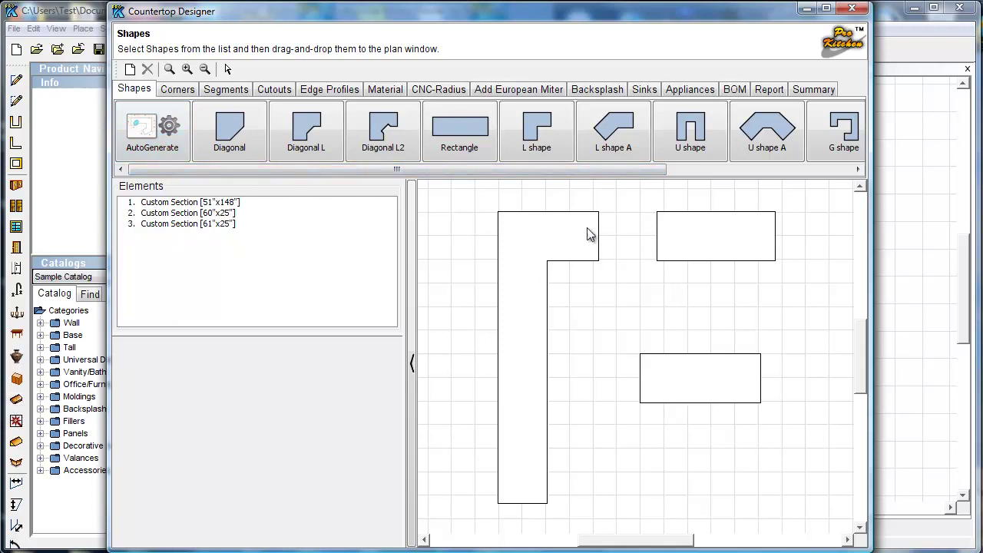
pyautogui.click(809, 9)
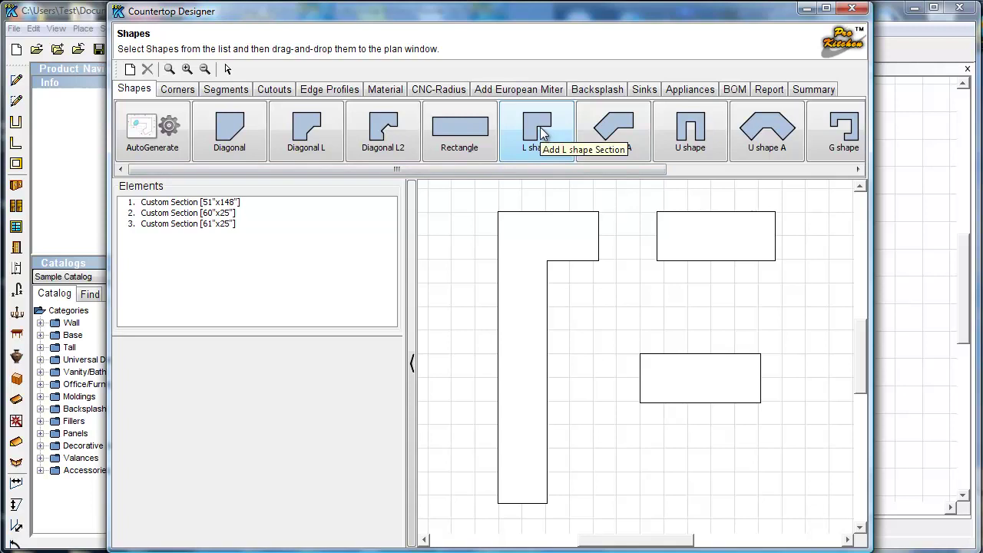
# Add an L shape section to the plan below the generated rectangular sections and select it
pyautogui.moveTo(542, 134); pyautogui.dragTo(718, 504)
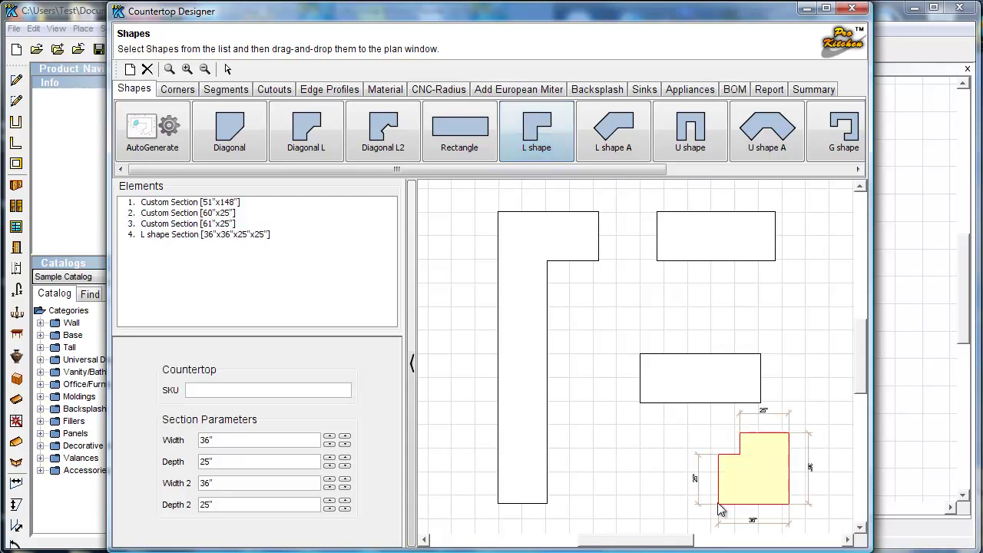
pyautogui.click(649, 479)
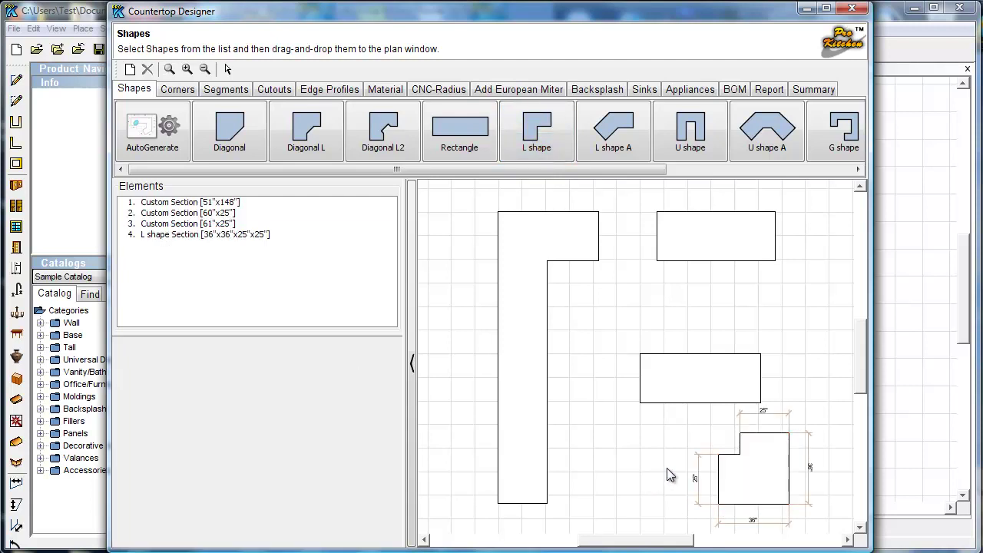
pyautogui.click(753, 482)
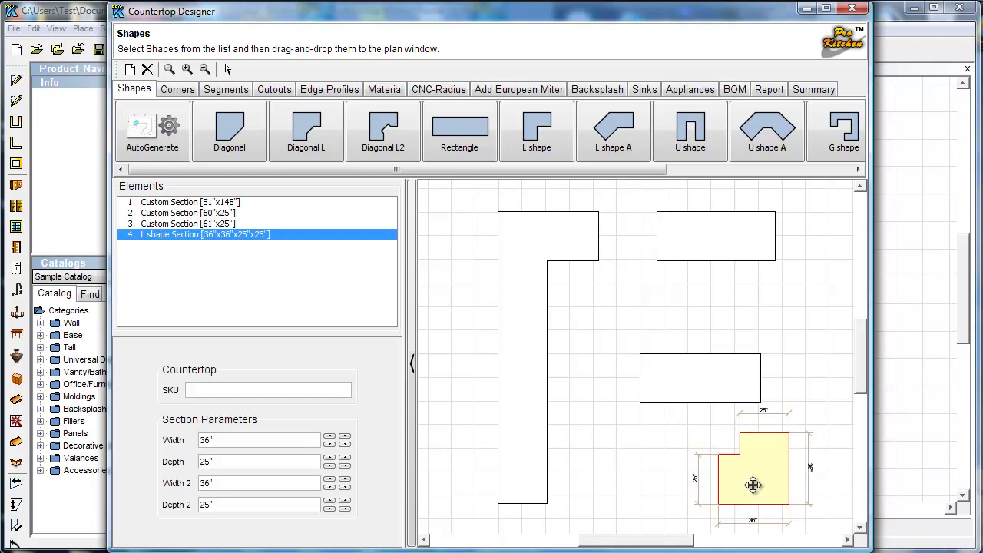
# Highlight the countertop sections one by one from the elements list to identify them in the plan
pyautogui.press('Up')
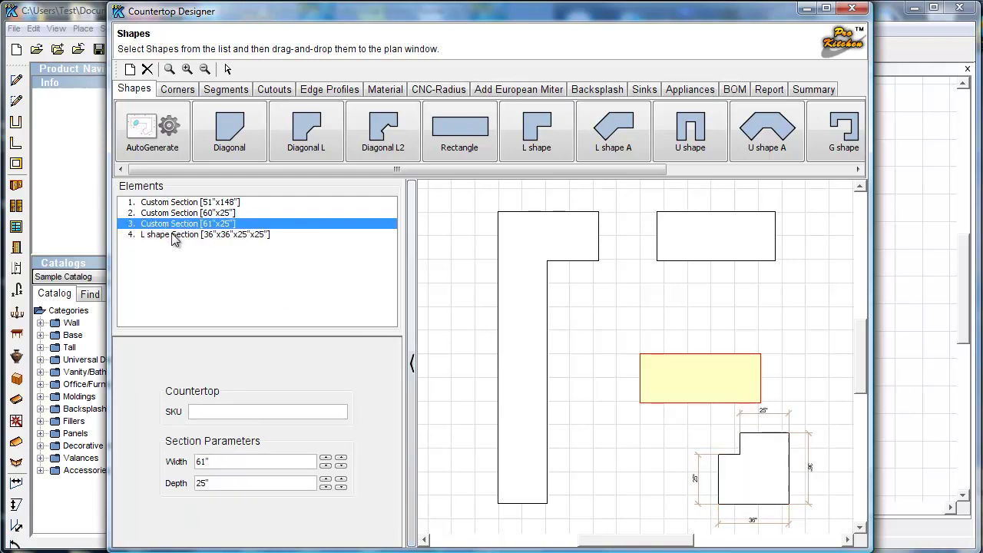
pyautogui.click(175, 235)
pyautogui.click(173, 225)
pyautogui.click(173, 213)
pyautogui.click(173, 202)
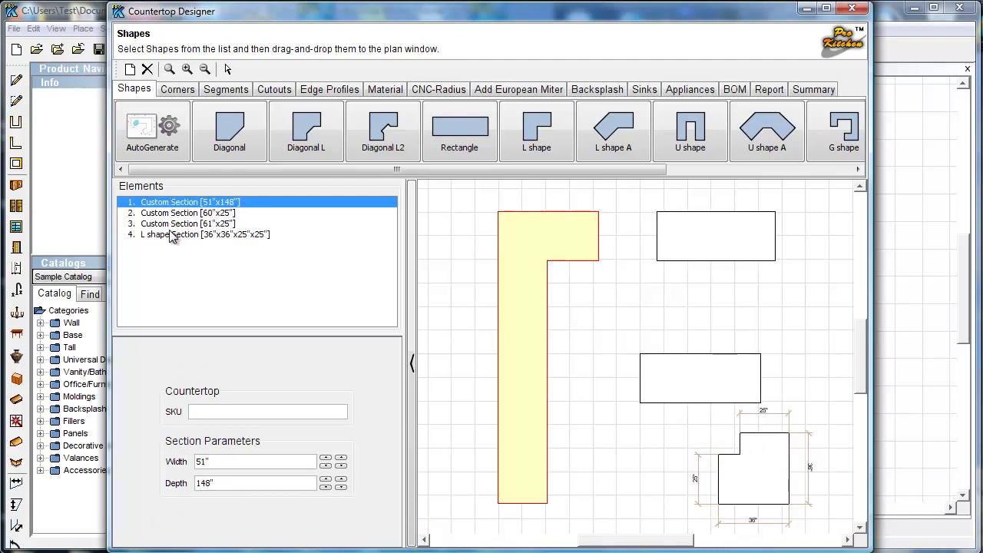
# Set the L shape section's Width to 75", Depth to 18", Width 2 to 45" and Depth 2 to 12"
pyautogui.click(172, 237)
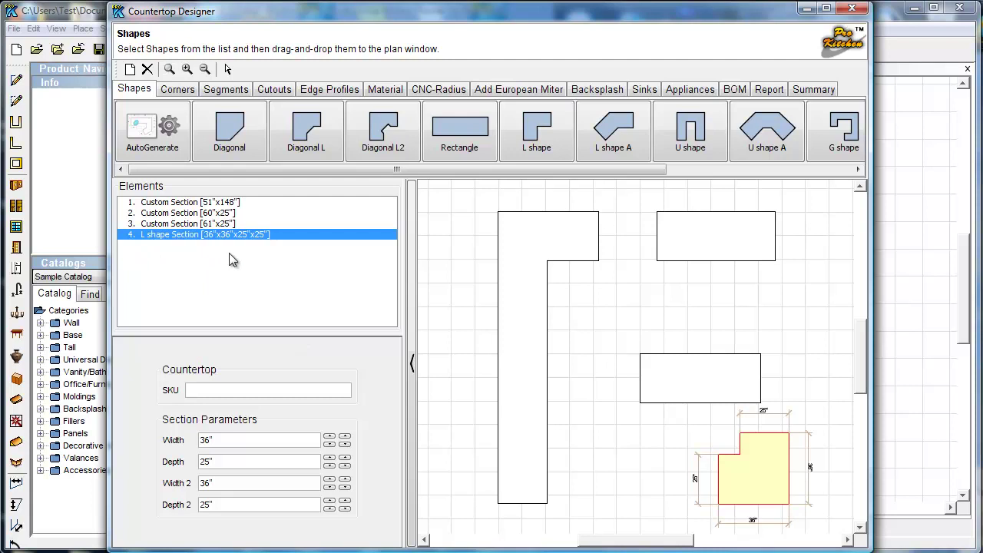
pyautogui.doubleClick(218, 440)
pyautogui.write('75')
pyautogui.doubleClick(239, 461)
pyautogui.write('18')
pyautogui.doubleClick(222, 488)
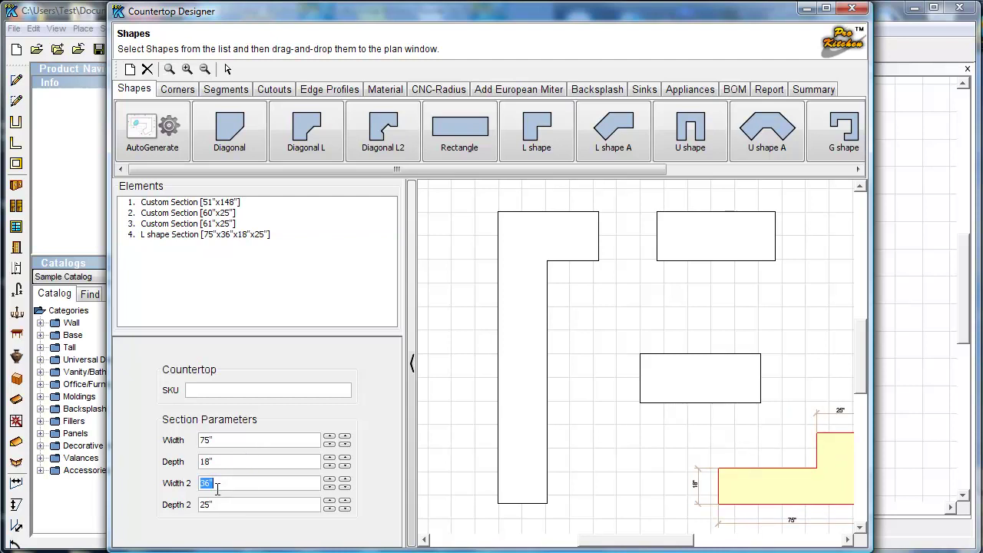
pyautogui.write('45')
pyautogui.doubleClick(219, 504)
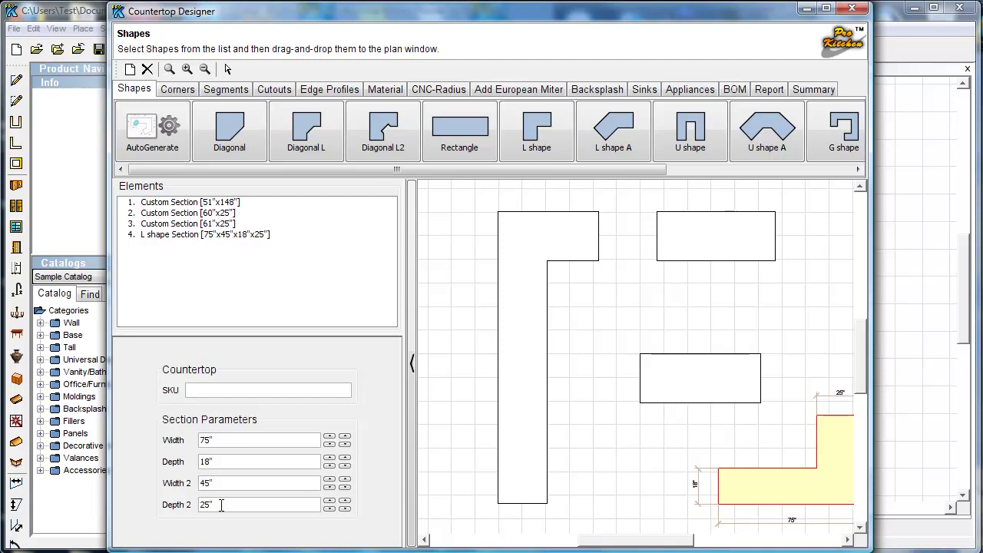
pyautogui.write('12')
pyautogui.press('Return')
pyautogui.click(223, 459)
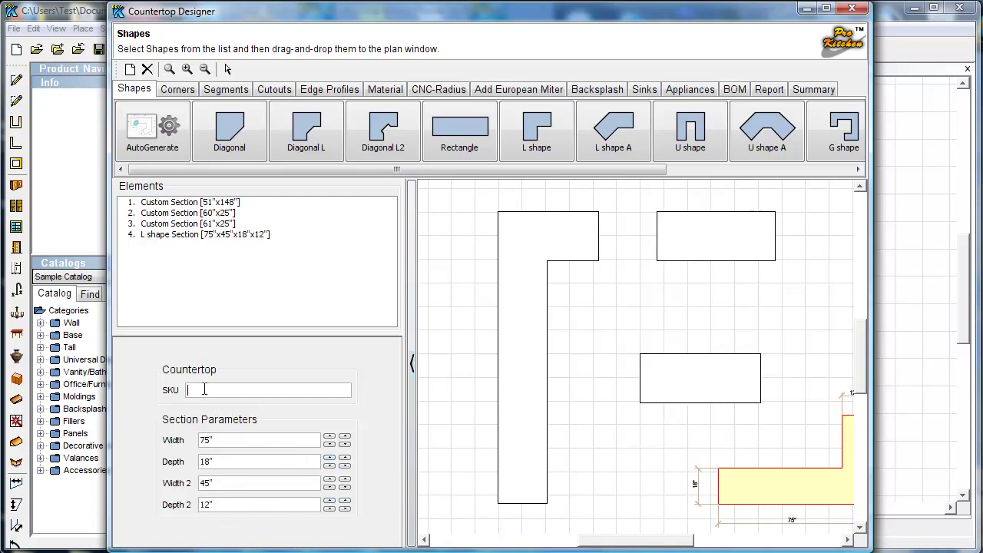
pyautogui.write('Island')
pyautogui.click(681, 471)
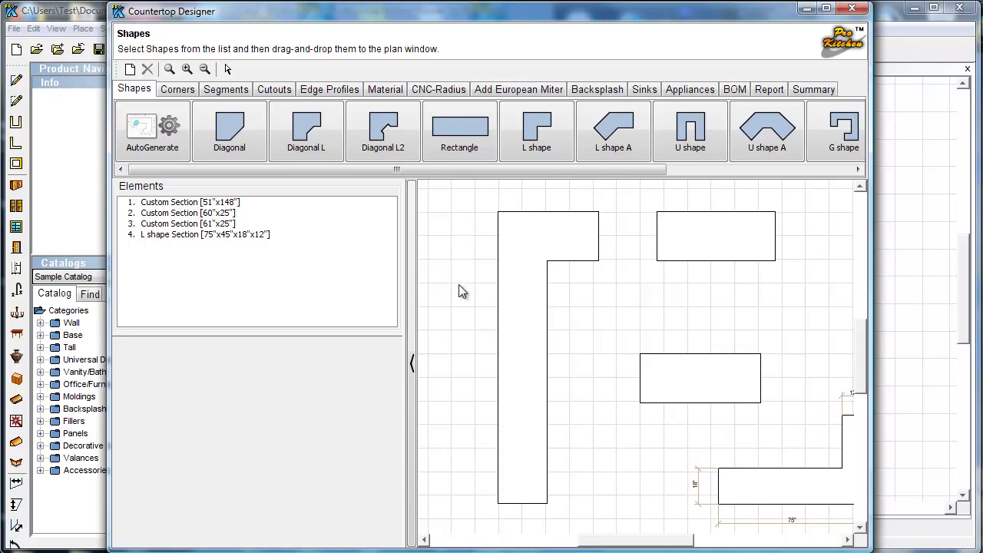
# Move the L shape section up so it wraps around the lower-right corner of the lower rectangular section
pyautogui.click(172, 71)
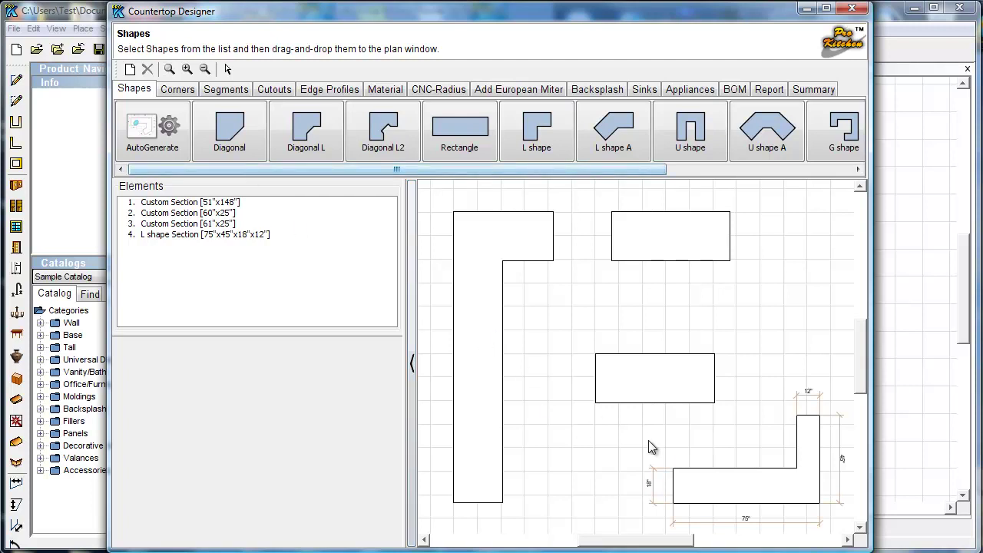
pyautogui.click(768, 482)
pyautogui.moveTo(768, 482); pyautogui.dragTo(710, 438)
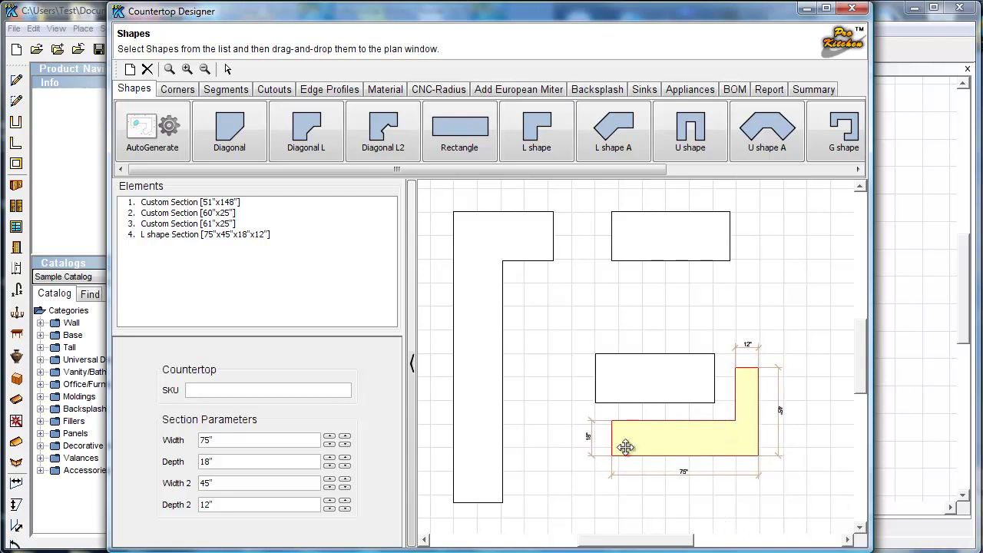
# Add an Arc O segment to the outer right side of the L shape section
pyautogui.click(189, 90)
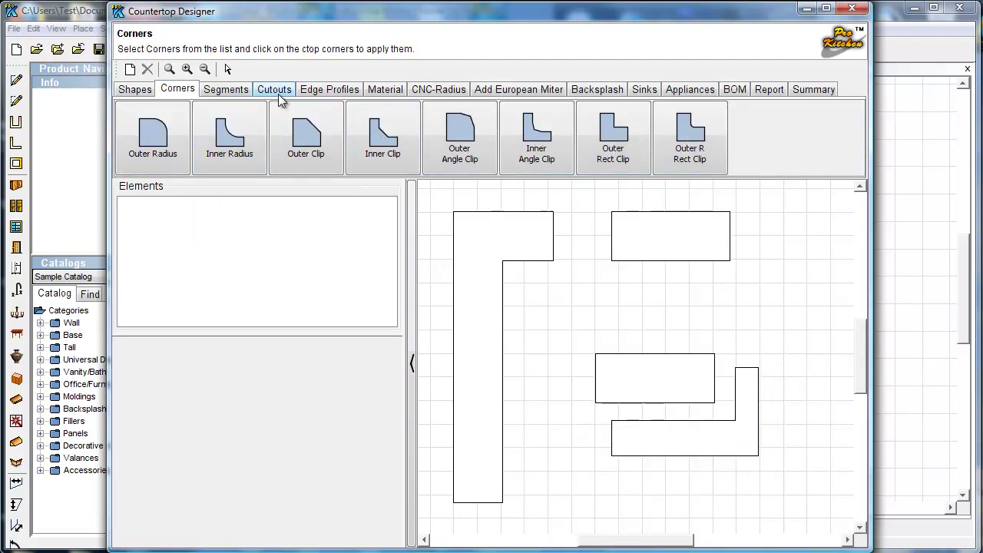
pyautogui.click(231, 91)
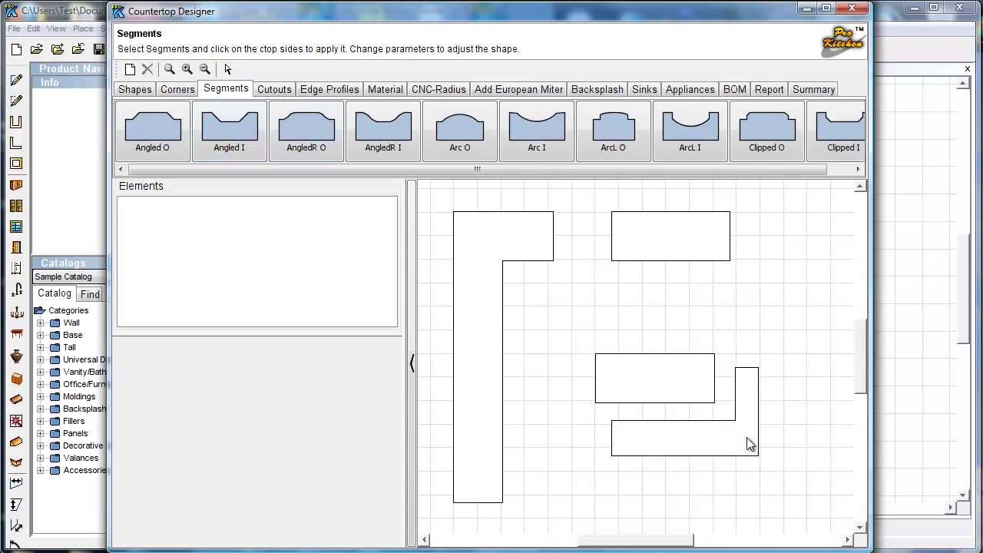
pyautogui.click(461, 131)
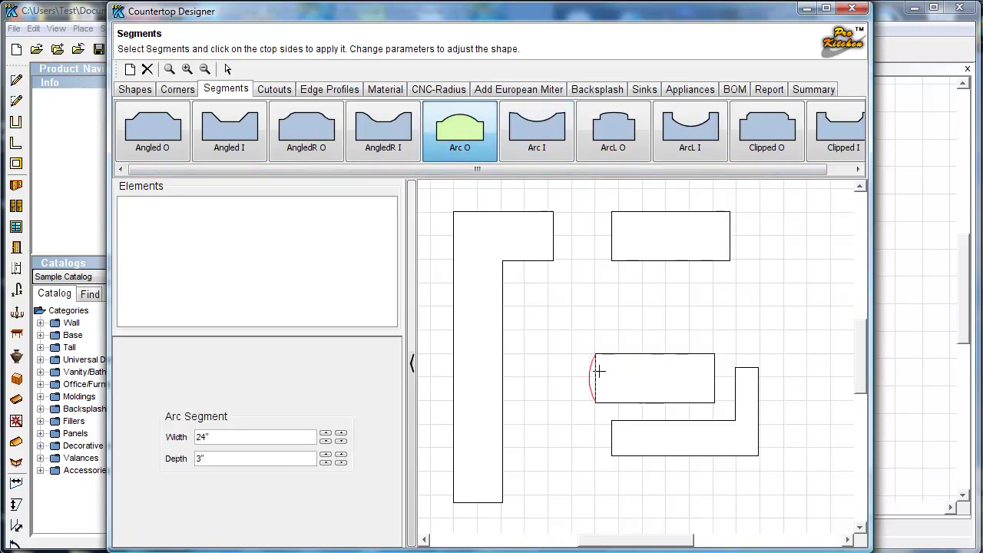
pyautogui.click(753, 417)
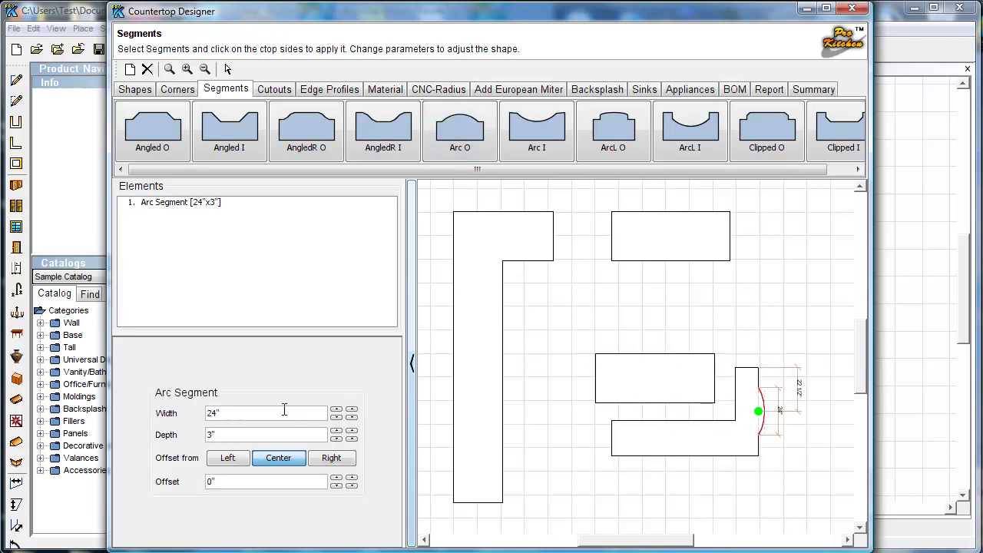
# Set the arc segment's Width to 36" and Depth to 12"
pyautogui.moveTo(259, 412); pyautogui.dragTo(198, 417)
pyautogui.write('36')
pyautogui.doubleClick(225, 435)
pyautogui.write('12')
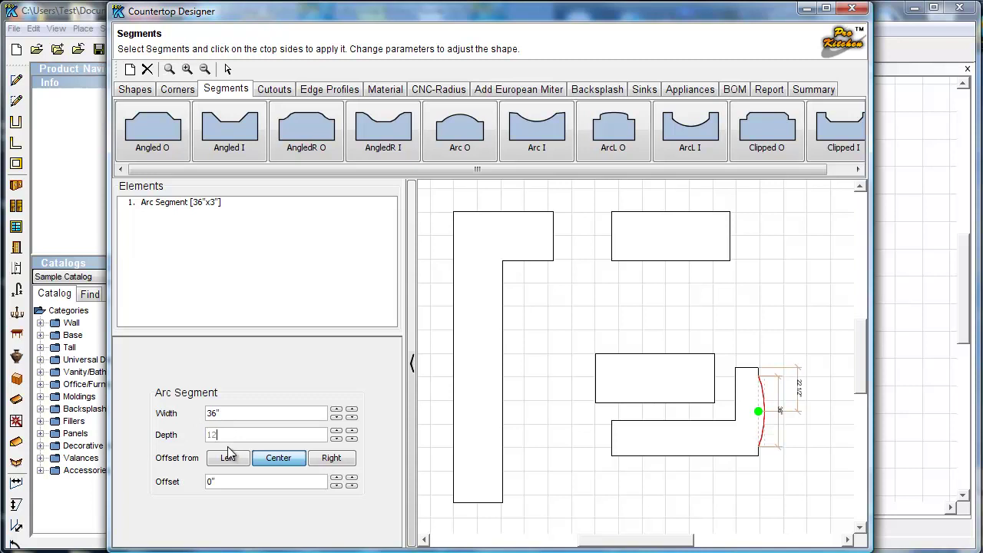
pyautogui.click(232, 479)
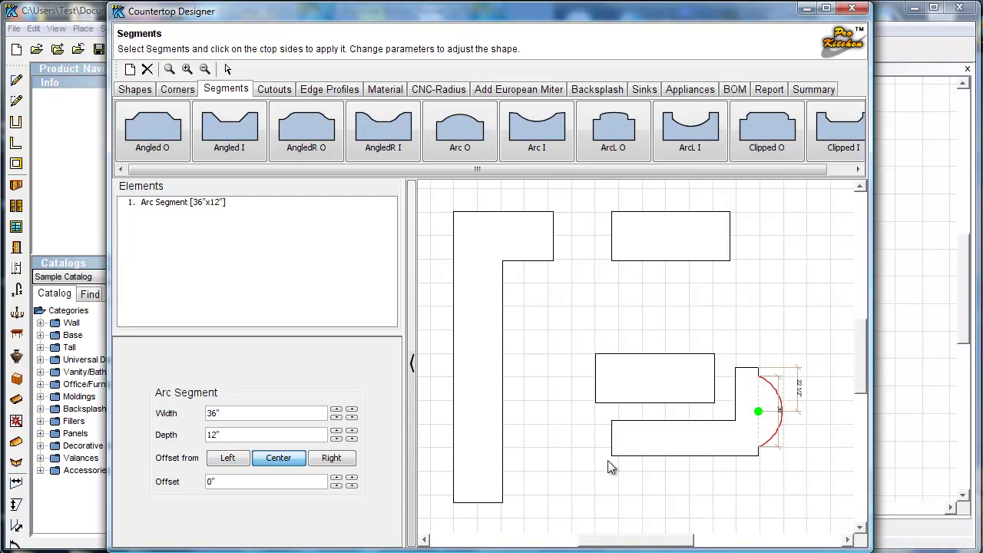
# Try offsetting the arc segment from the left and right with a 6" offset, and return it to Center with a 0" offset
pyautogui.click(227, 463)
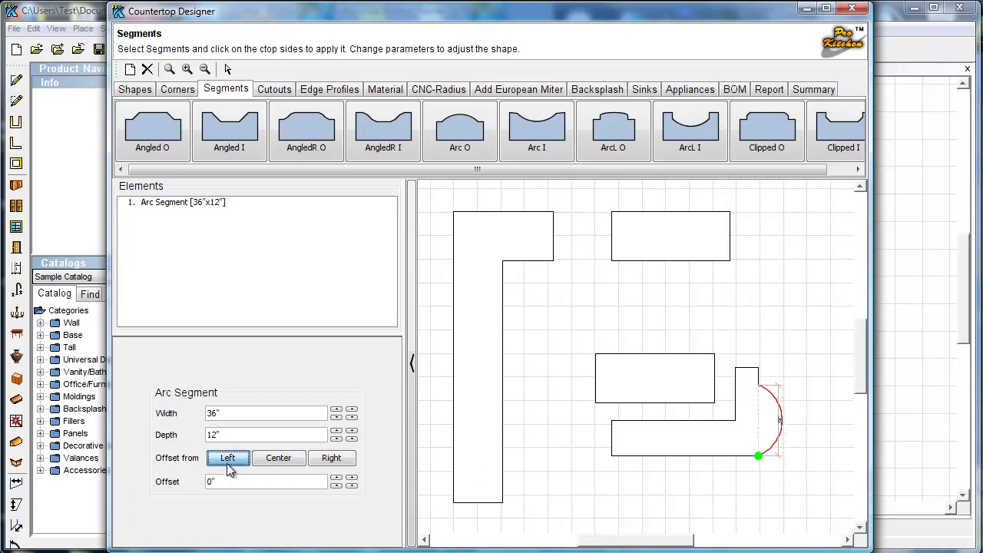
pyautogui.doubleClick(223, 481)
pyautogui.write('6')
pyautogui.click(334, 459)
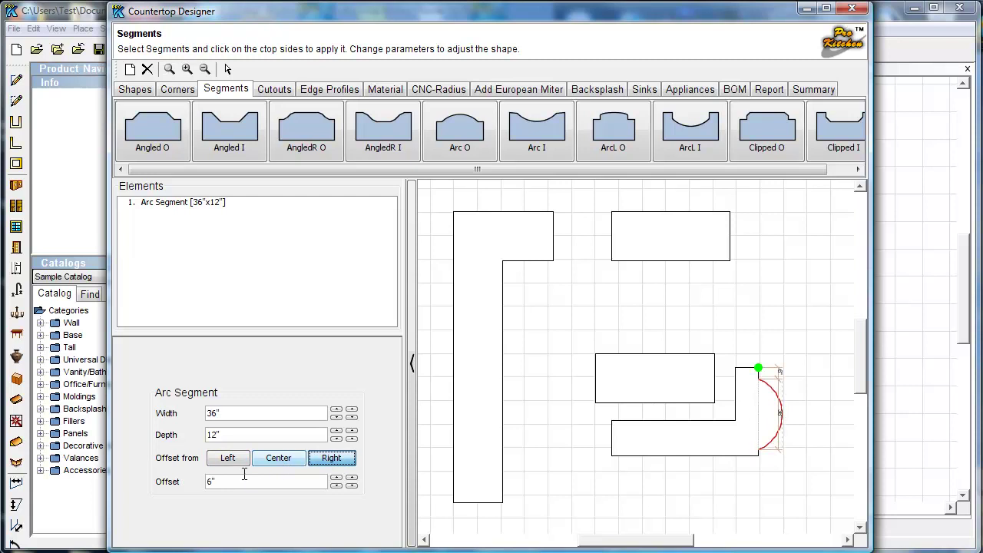
pyautogui.doubleClick(210, 482)
pyautogui.write('0')
pyautogui.click(279, 461)
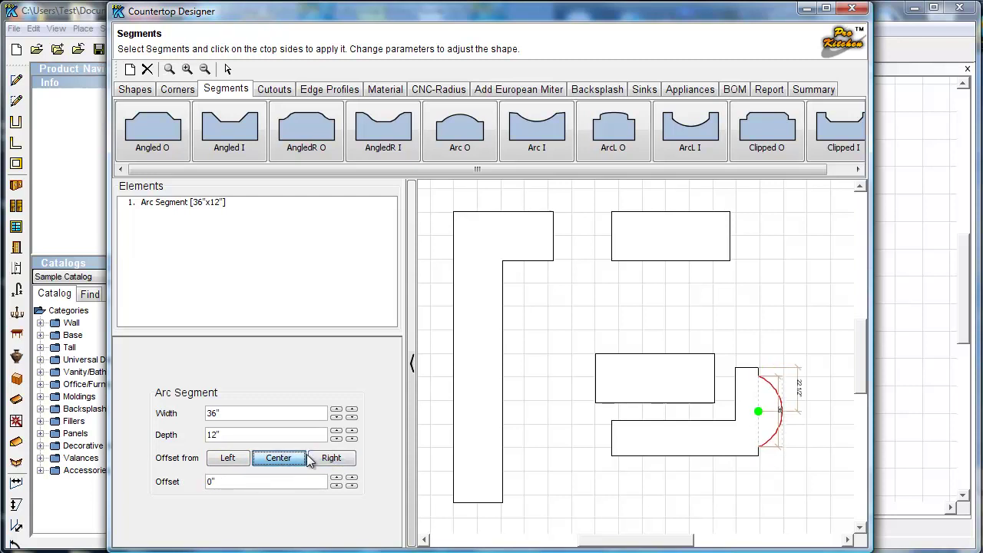
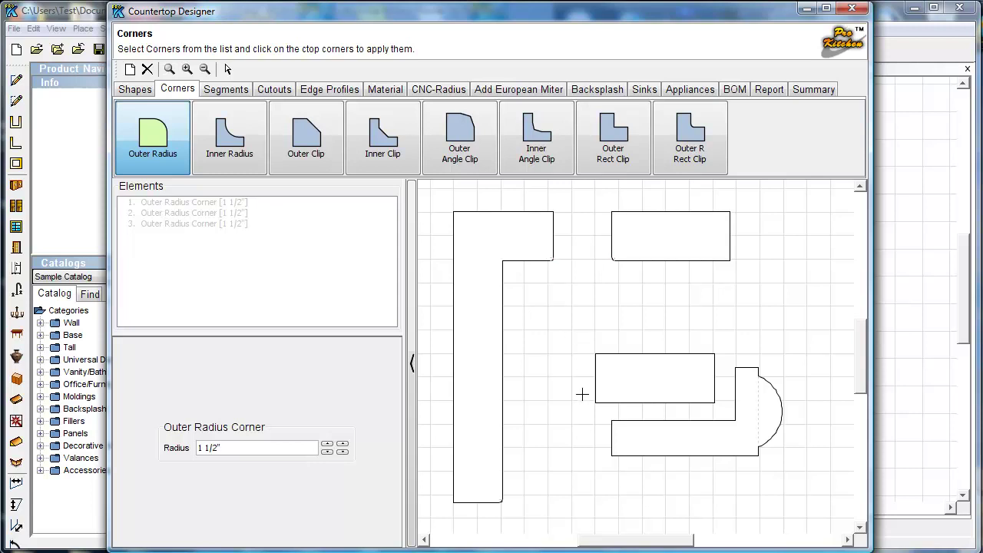
# Round the lower rectangle's upper-left corner at 1 1/2", and delete the corner radii on the upper rectangle and the large L-shaped section's short arm
pyautogui.click(606, 367)
pyautogui.click(198, 223)
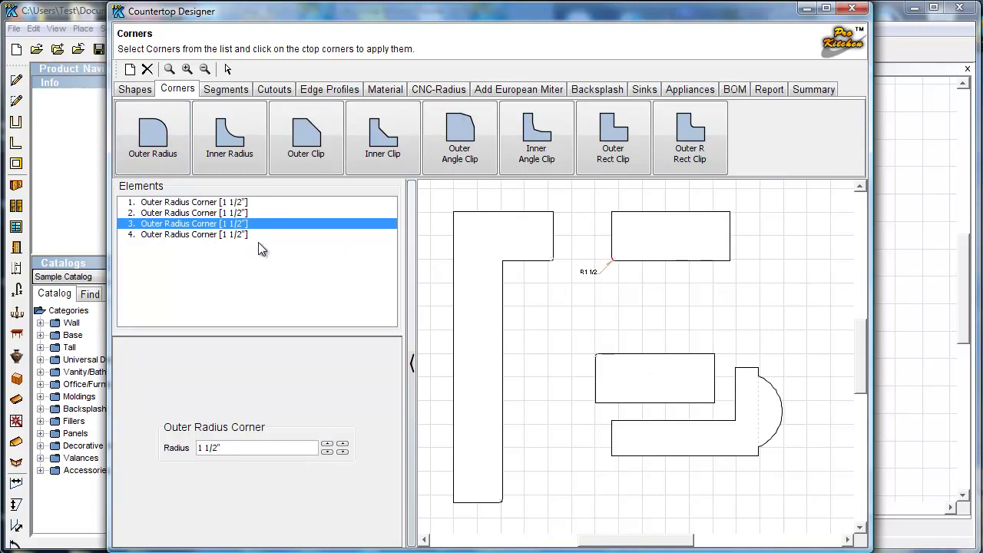
pyautogui.press('Delete')
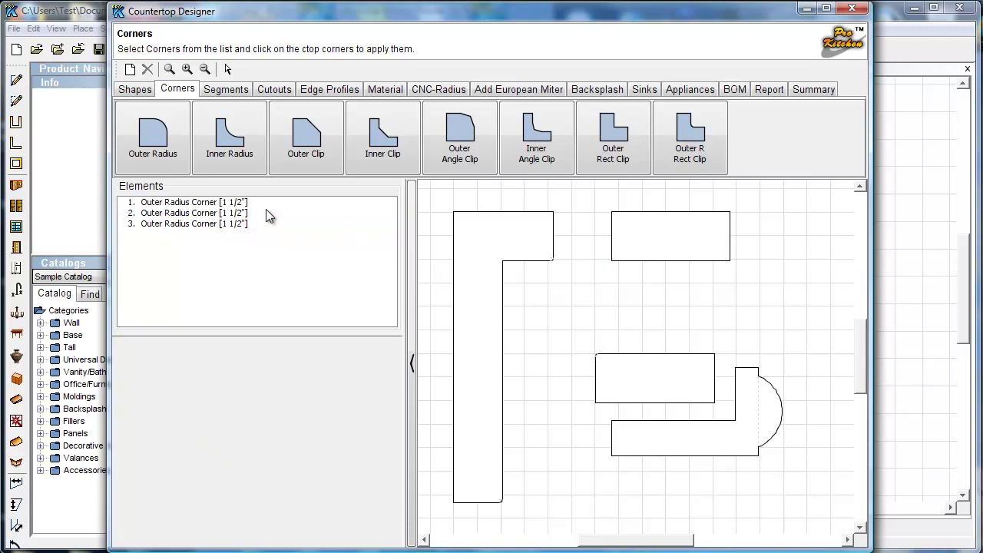
pyautogui.click(207, 215)
pyautogui.press('Delete')
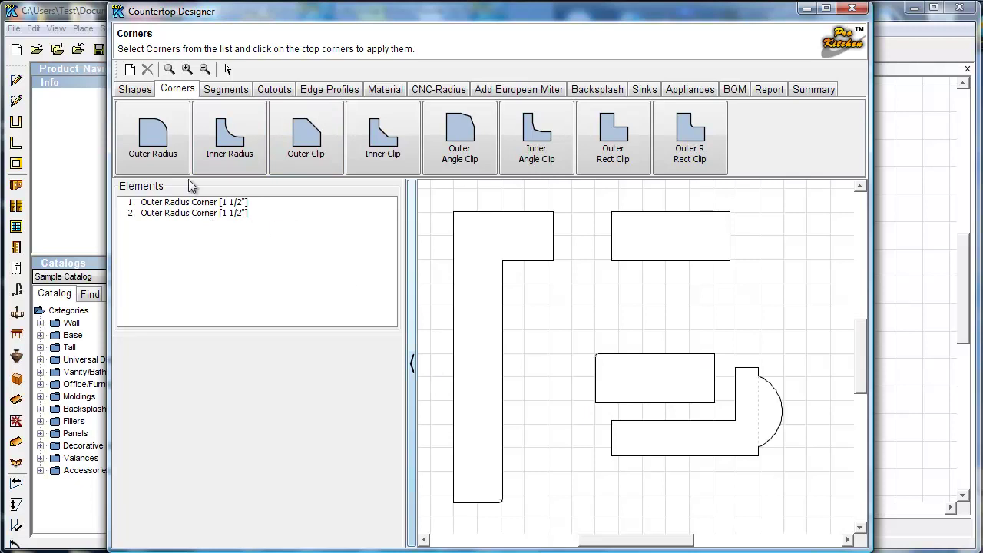
# Apply Outer Radius corners of 1 1/2" to the lower rectangle's upper-right corner and 3" to the L shape section's five outer corners
pyautogui.click(161, 154)
pyautogui.click(702, 370)
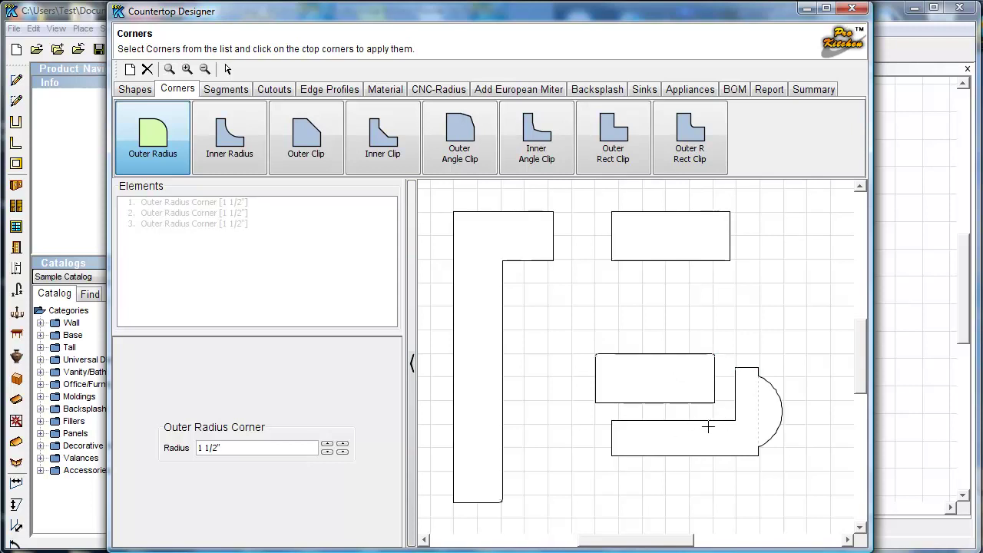
pyautogui.moveTo(233, 447); pyautogui.dragTo(200, 456)
pyautogui.write('3"')
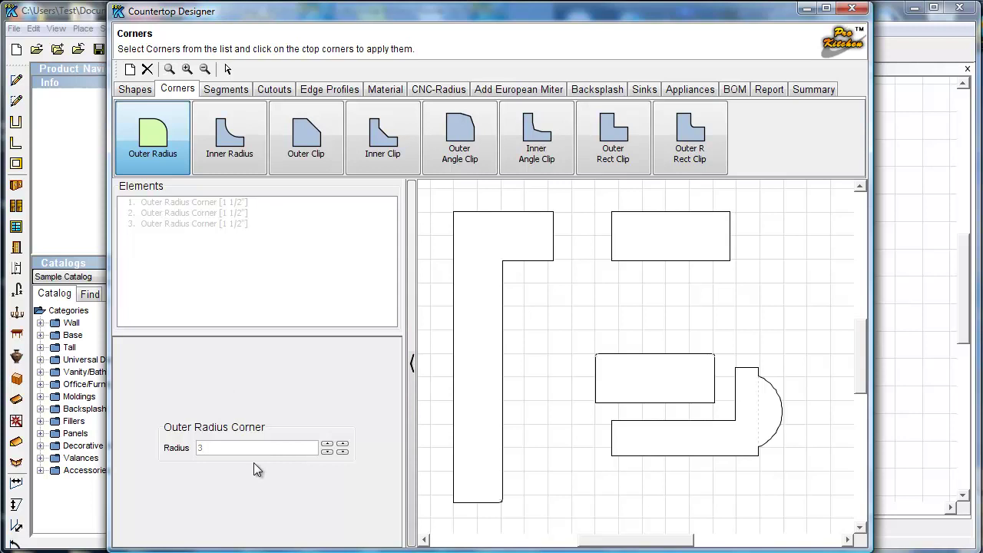
pyautogui.click(626, 436)
pyautogui.click(621, 447)
pyautogui.click(738, 379)
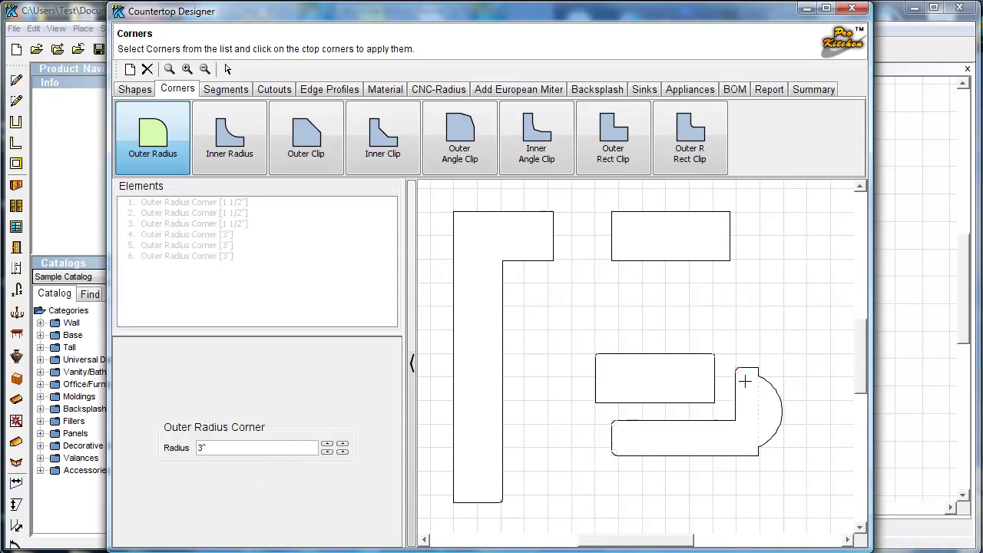
pyautogui.click(751, 375)
pyautogui.click(743, 444)
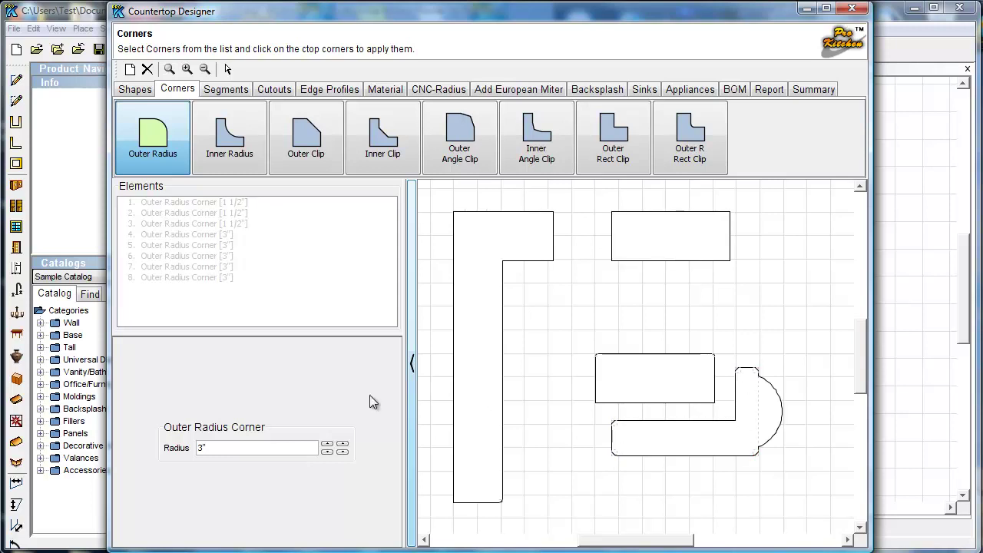
# Apply a 3" Inner Radius to the inside corners of the large L-shaped section and the smaller L shape section
pyautogui.click(216, 159)
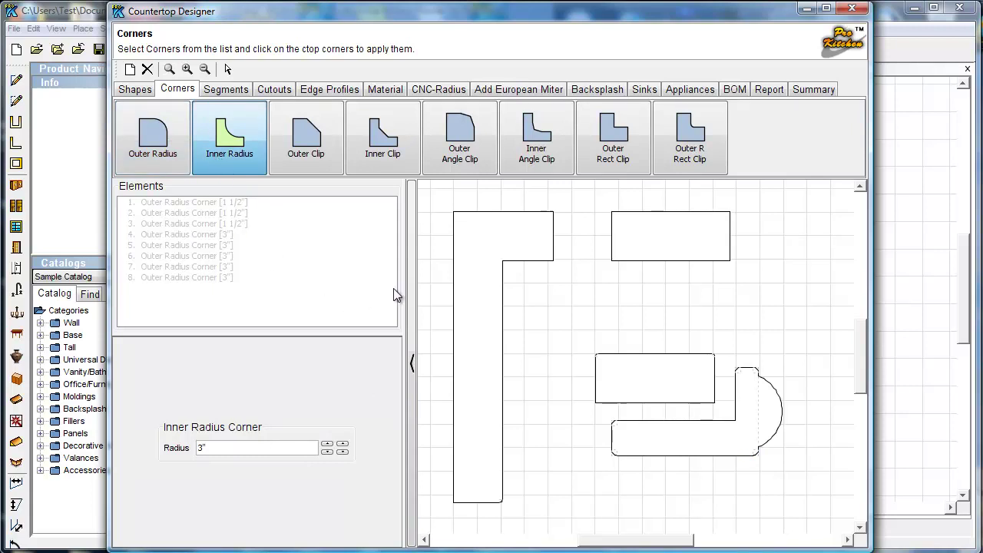
pyautogui.click(506, 254)
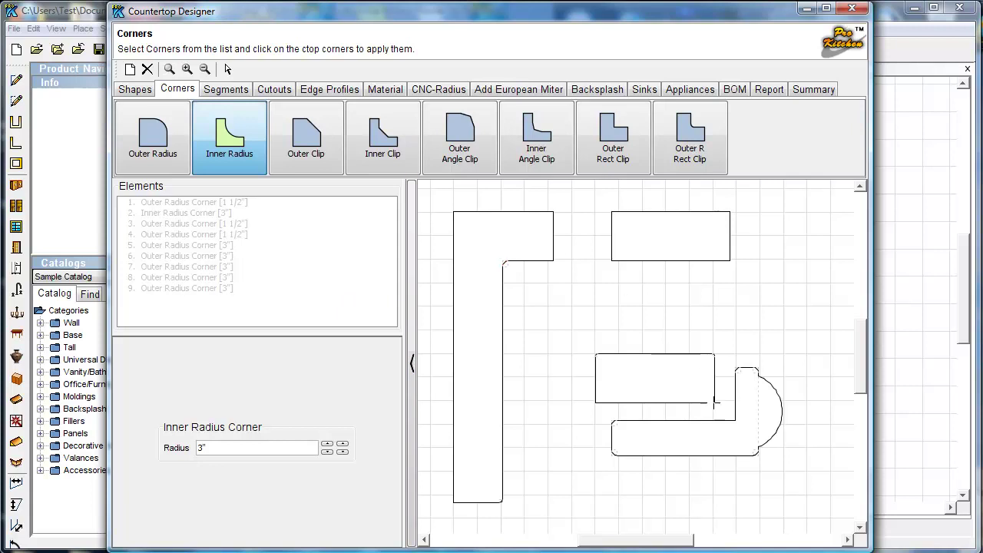
pyautogui.click(728, 432)
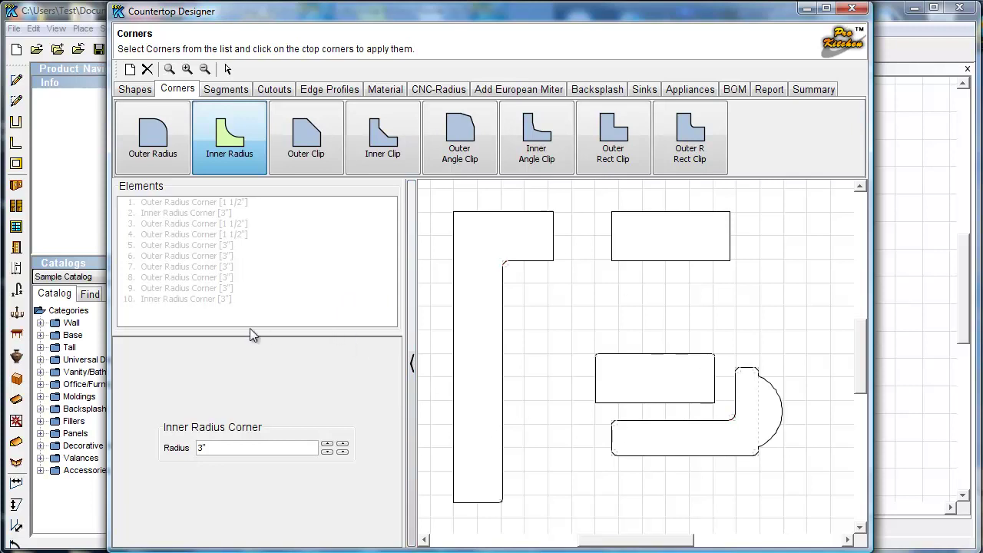
# Round the upper rectangle's lower-right corner with a 1 1/2" Outer Radius
pyautogui.click(163, 157)
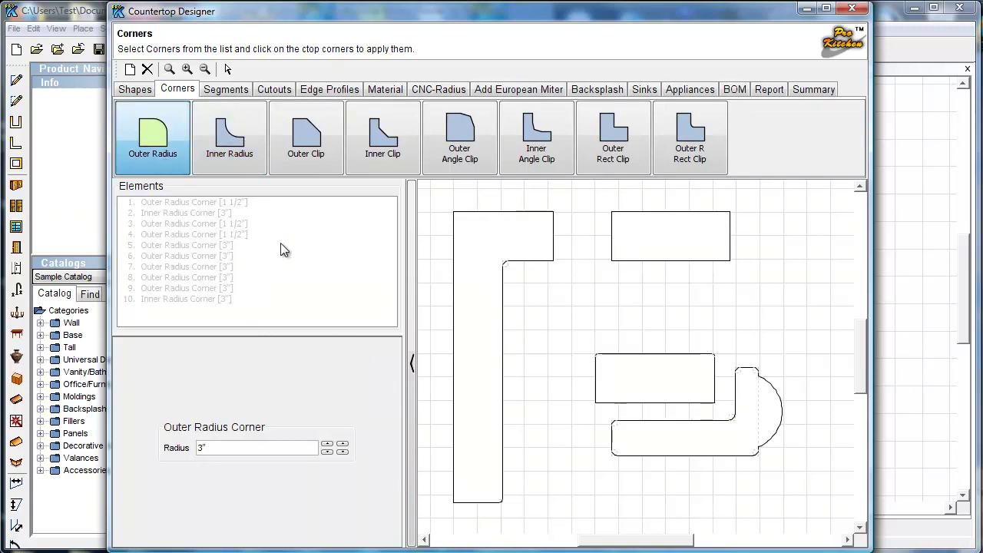
pyautogui.doubleClick(218, 447)
pyautogui.write('1.5')
pyautogui.press('Return')
pyautogui.click(722, 251)
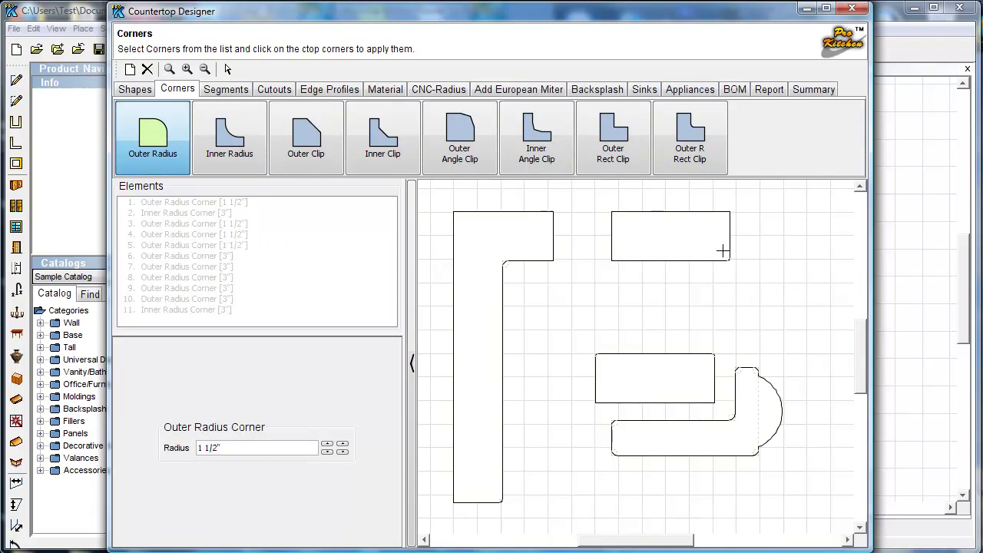
# Place a 30" by 21" rectangle cutout with a 6" radius at the lower end of the large L-shaped section
pyautogui.click(244, 89)
pyautogui.click(273, 89)
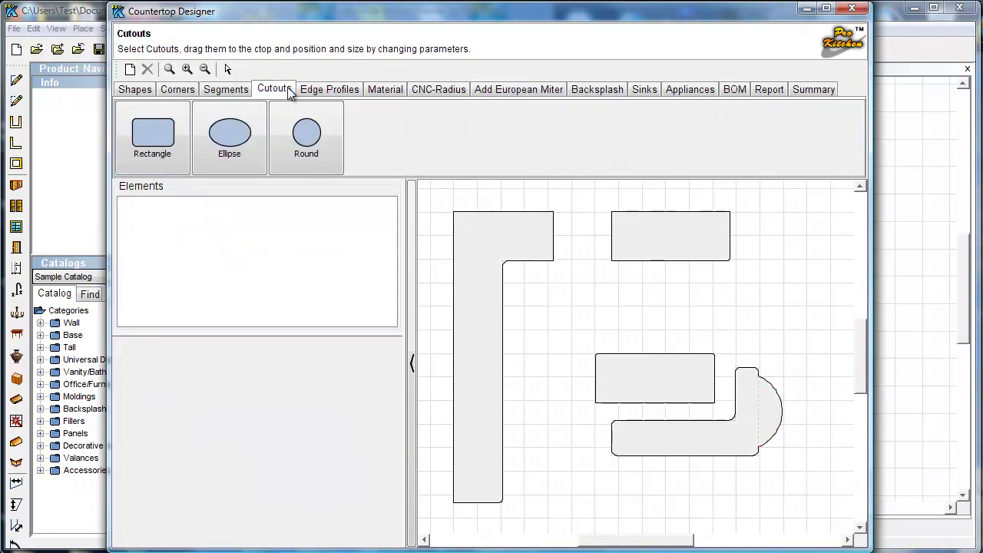
pyautogui.click(157, 148)
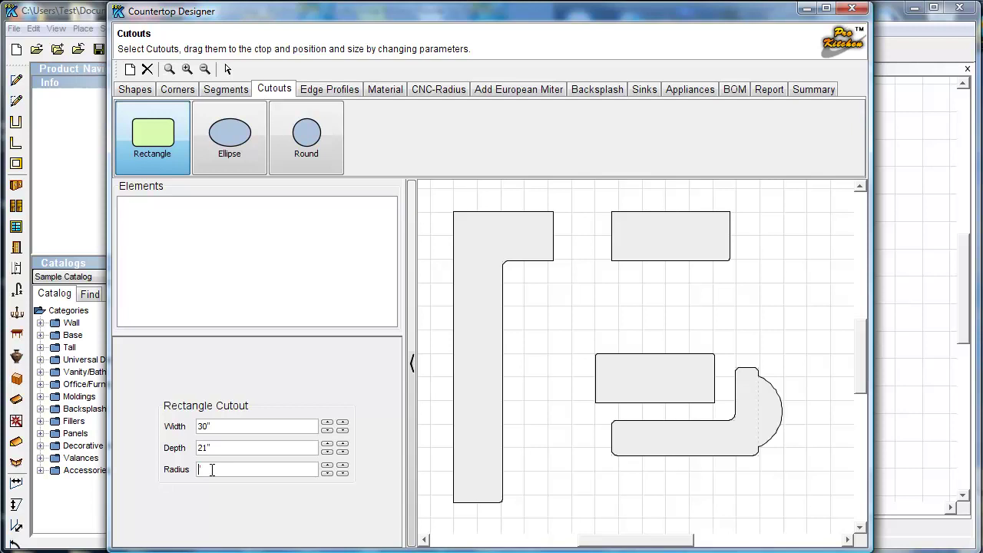
pyautogui.press('Return')
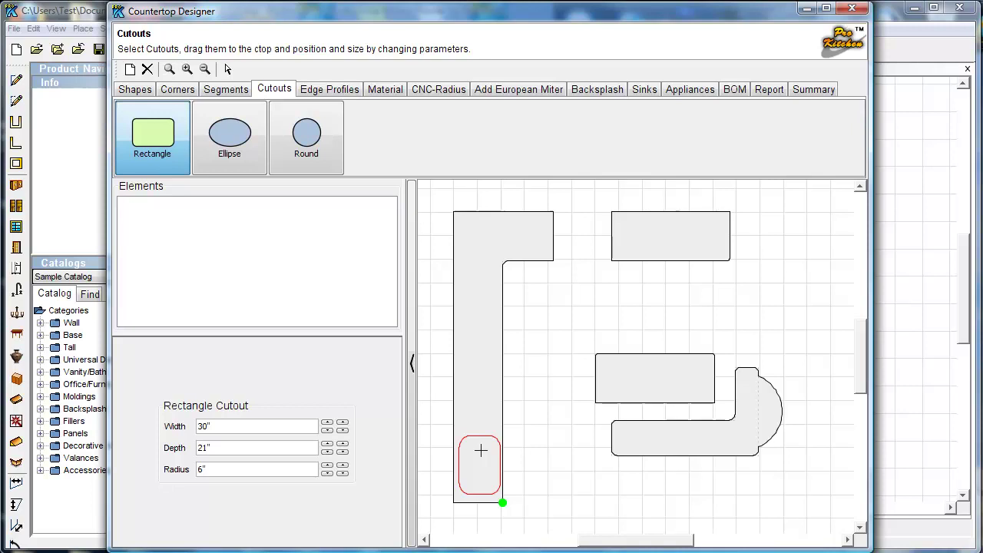
pyautogui.click(481, 451)
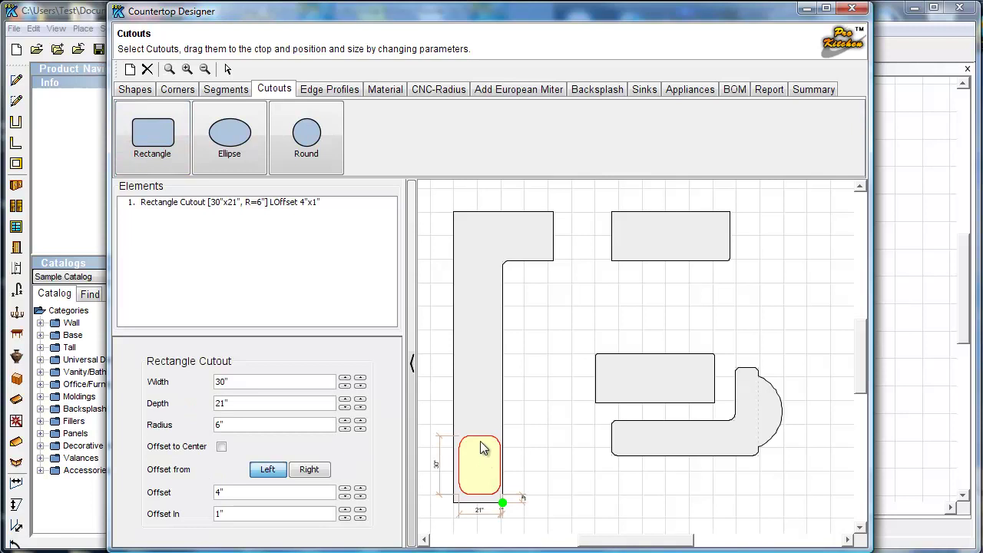
# Set the rectangle cutout's offset from the left to 25"
pyautogui.doubleClick(253, 492)
pyautogui.write('25')
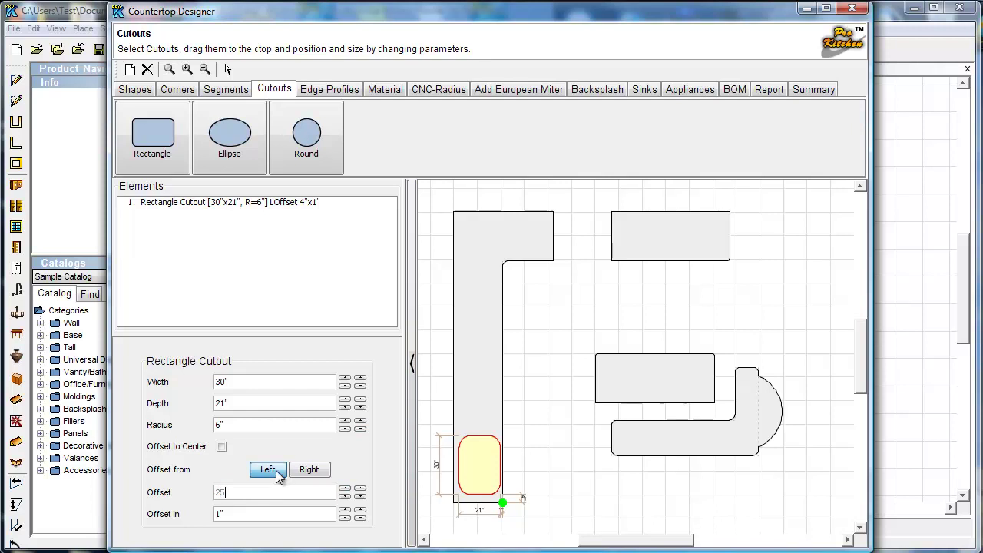
pyautogui.click(275, 472)
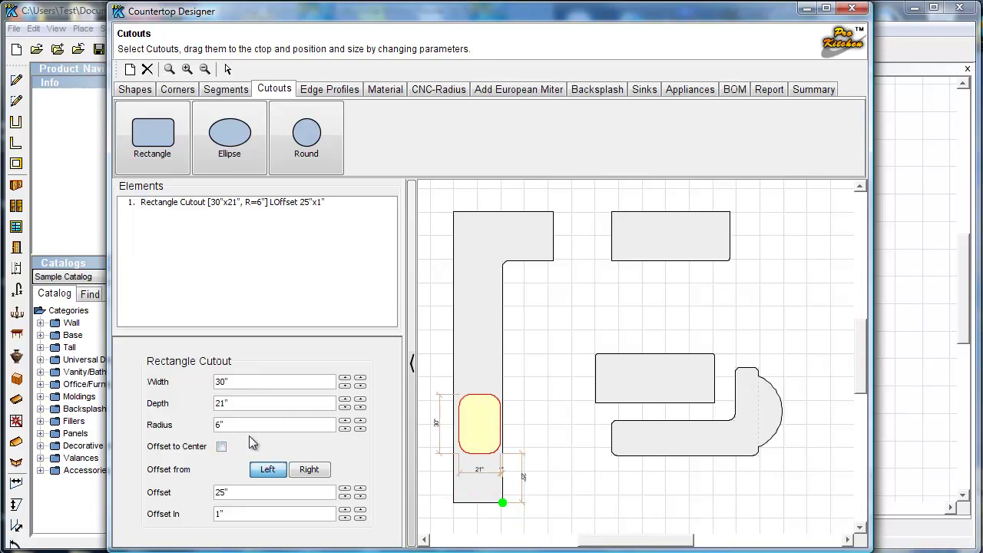
# Delete the rectangle cutout from the large L-shaped section
pyautogui.click(591, 485)
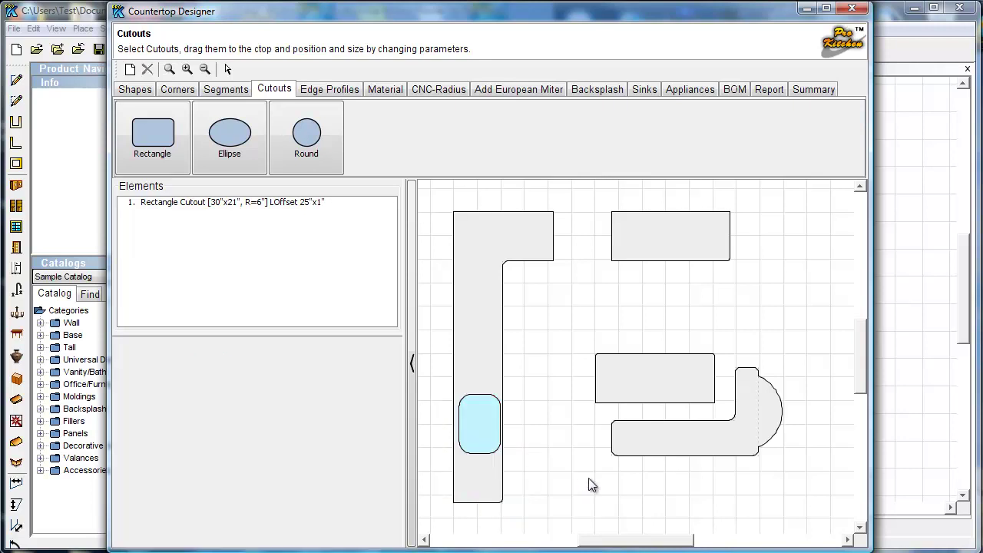
pyautogui.click(481, 435)
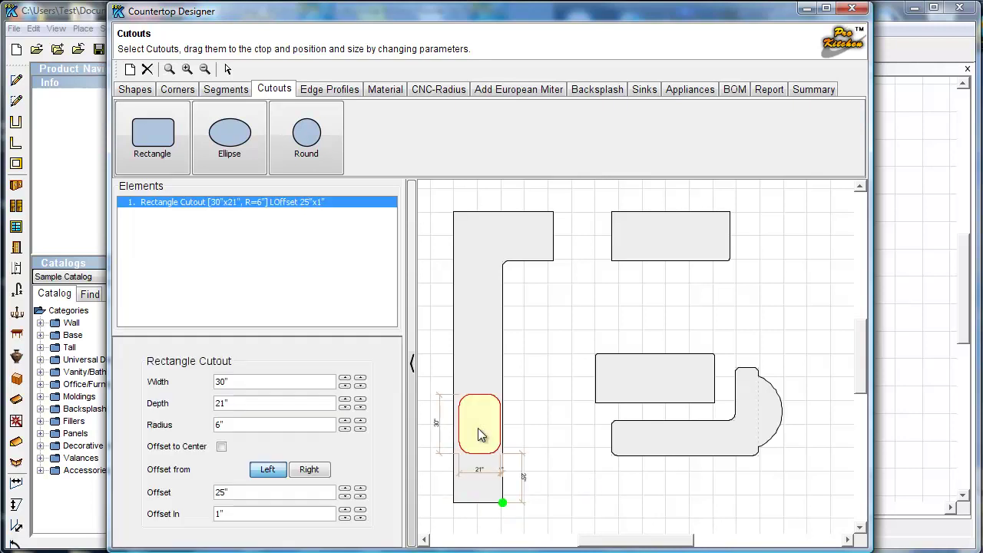
pyautogui.press('Delete')
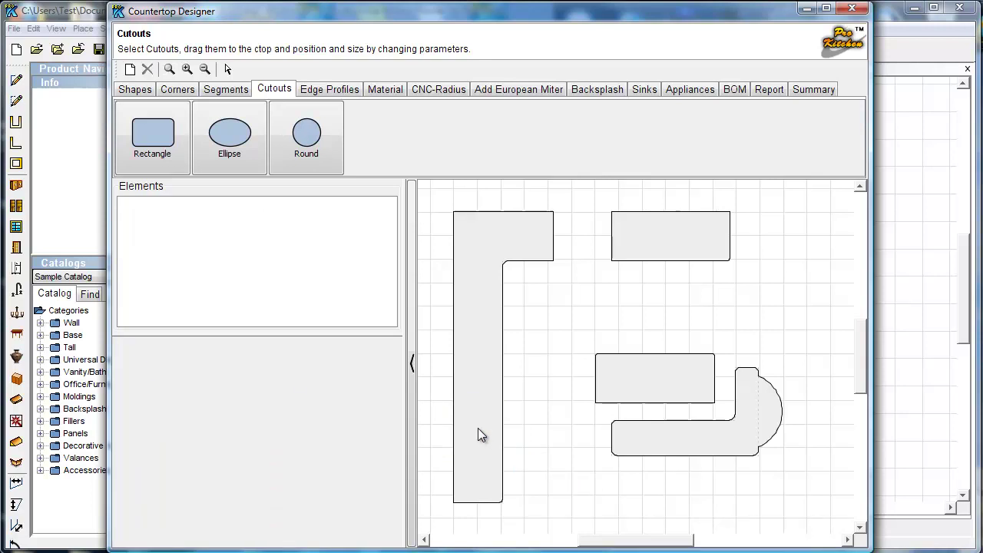
# Apply the Pencil edge profile with 1 1/2" height and 1/8" fillet to the smaller L shape section's bottom edge and arc
pyautogui.click(330, 91)
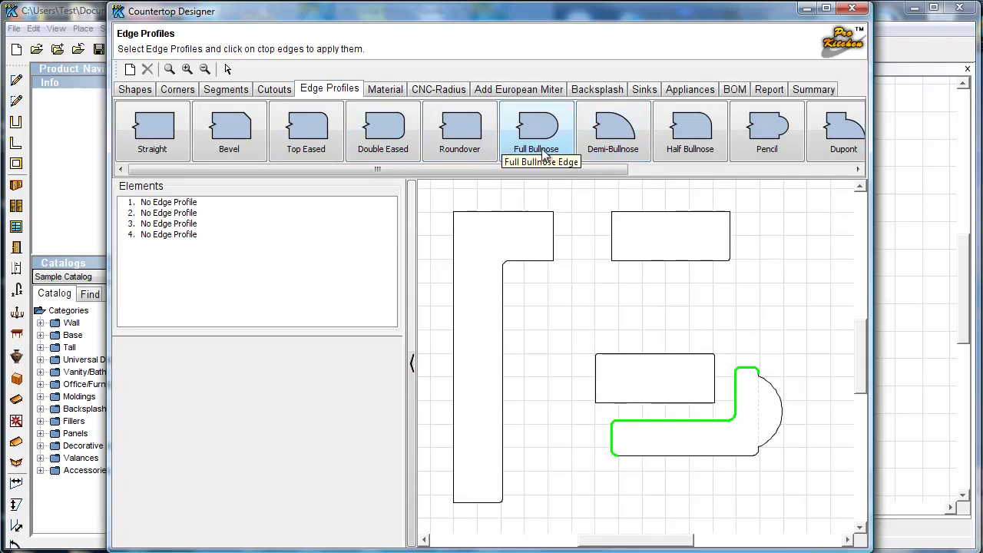
pyautogui.click(758, 146)
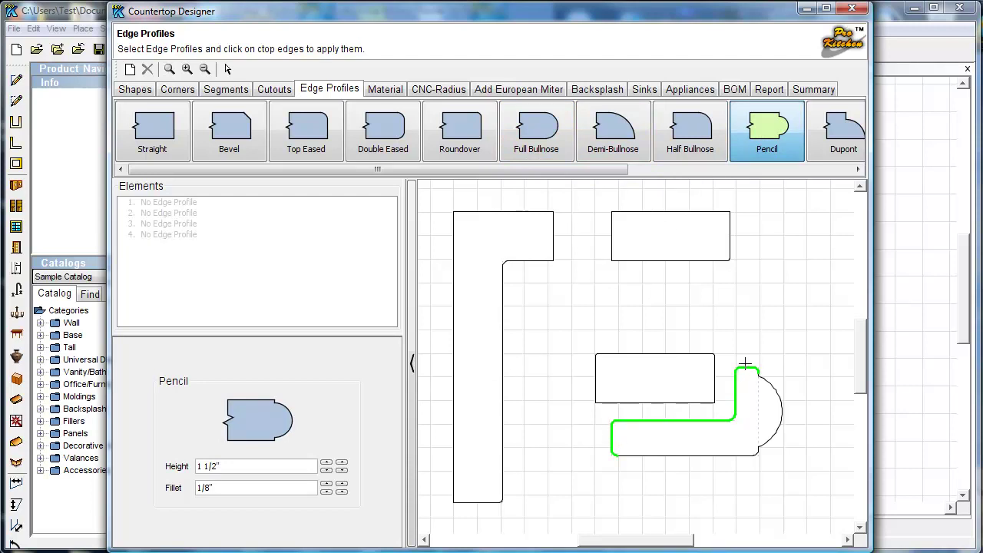
pyautogui.click(693, 451)
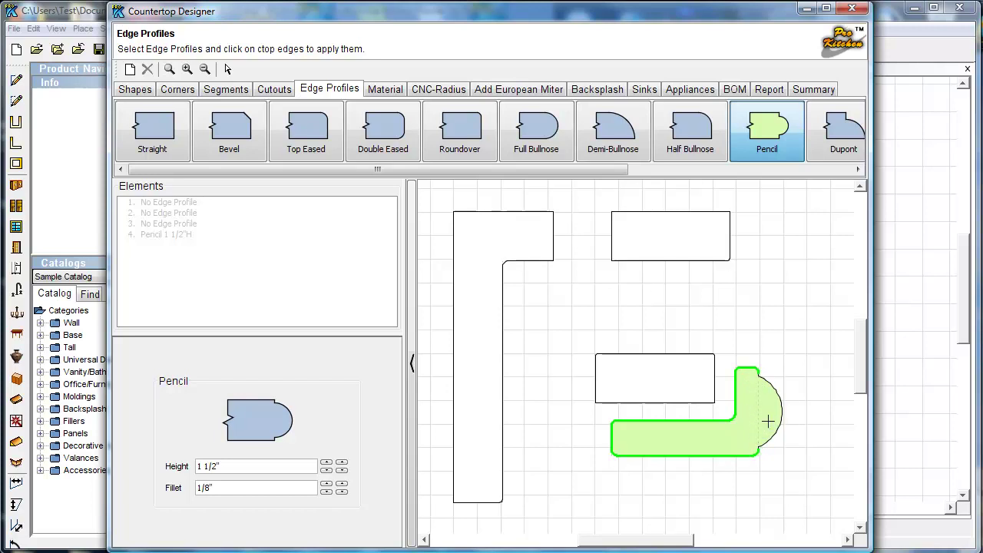
pyautogui.click(757, 409)
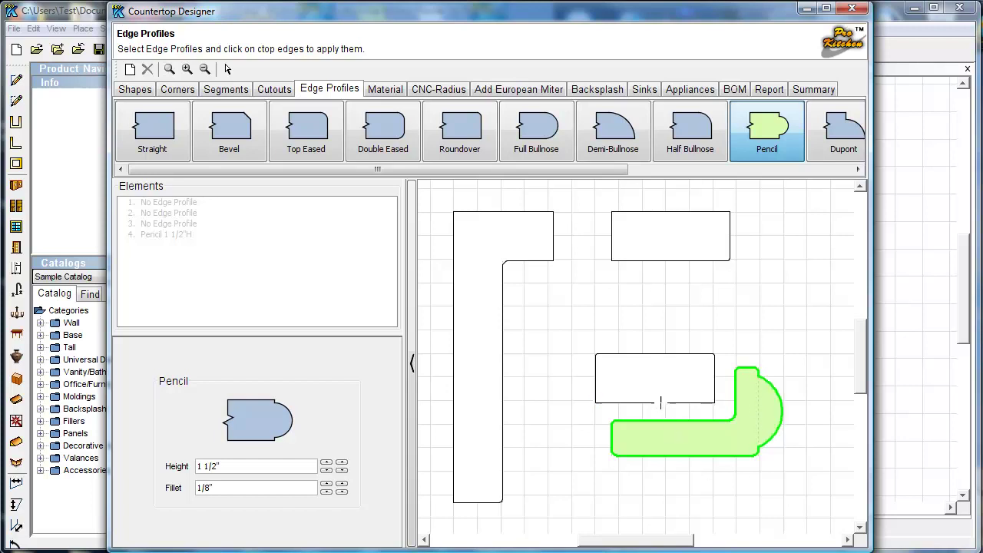
# Apply the Pencil edge profile to the lower rectangle's top and left edges and the upper rectangle's bottom edge
pyautogui.click(661, 353)
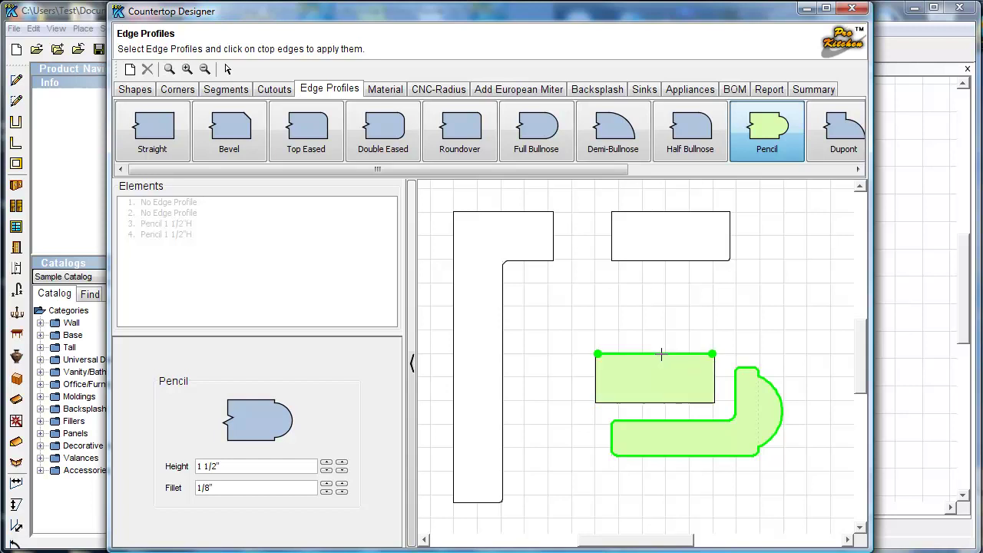
pyautogui.click(597, 384)
pyautogui.click(672, 260)
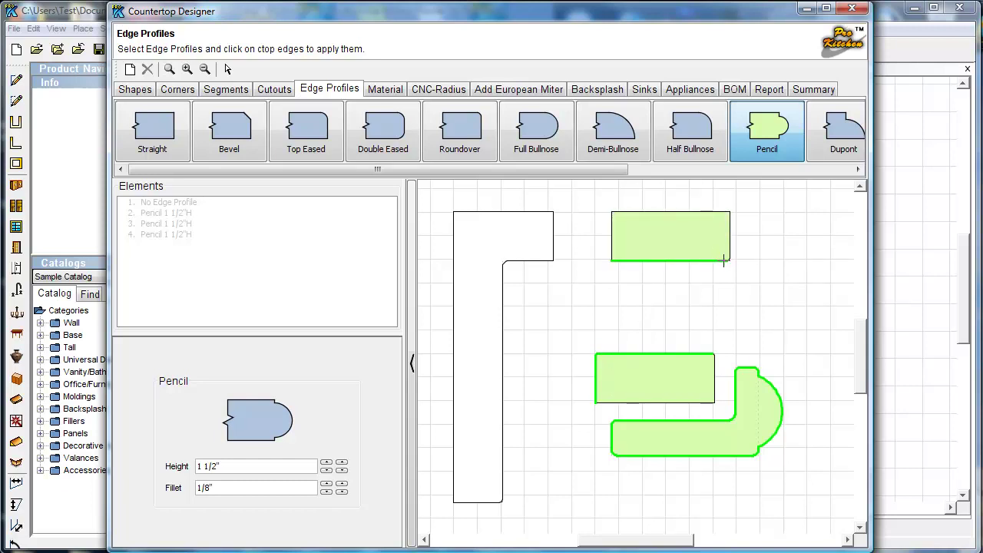
# Apply the Pencil edge profile to the large L-shaped section's two inner edges and its bottom end
pyautogui.click(519, 260)
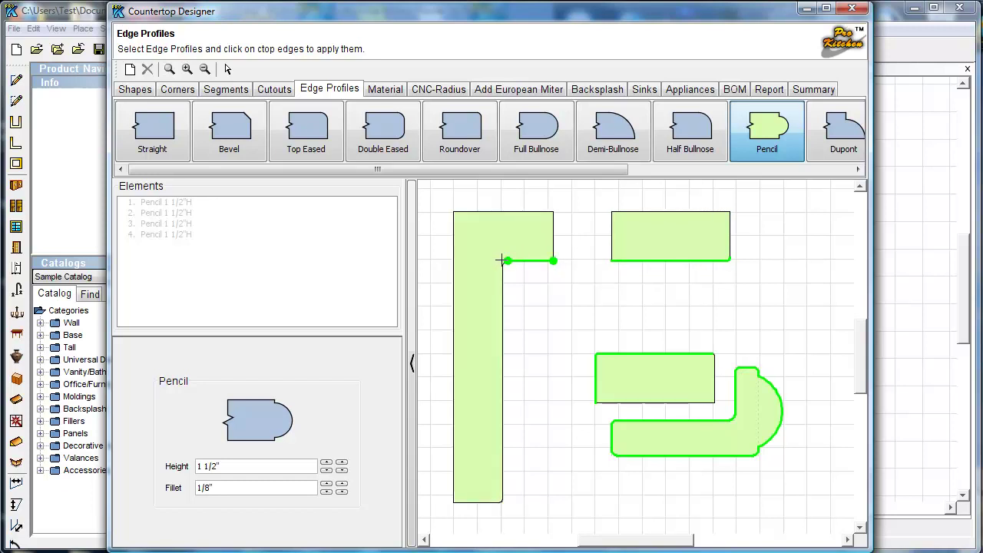
pyautogui.click(499, 330)
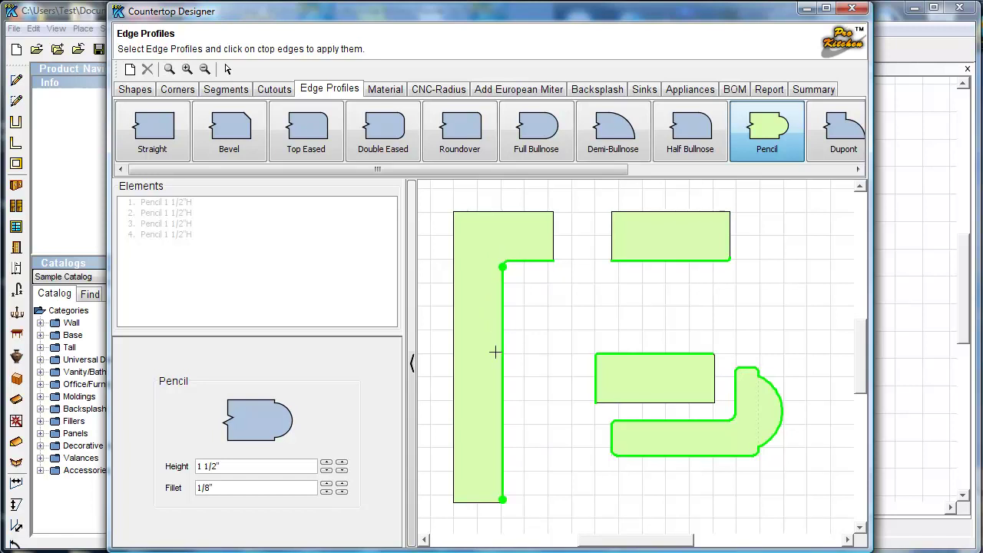
pyautogui.click(495, 501)
# Apply the Straight edge profile with 1 1/2" height to the large L shape's upper right end and the upper rectangle's left side
pyautogui.click(173, 135)
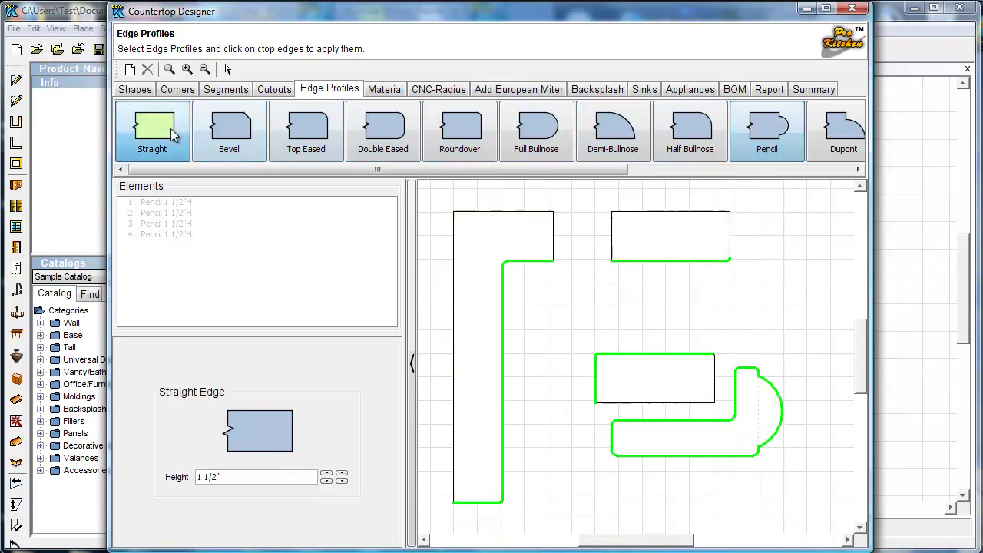
pyautogui.click(550, 240)
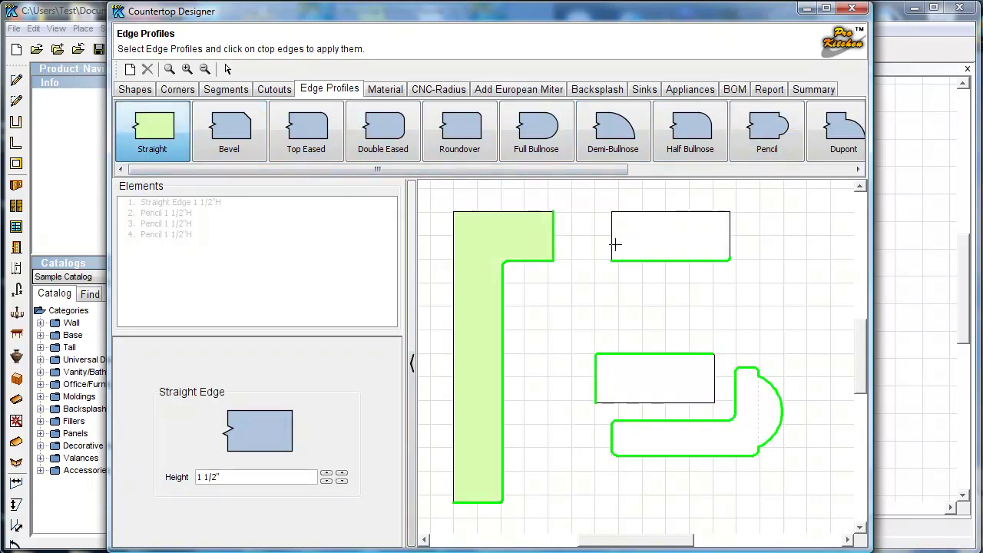
pyautogui.click(612, 243)
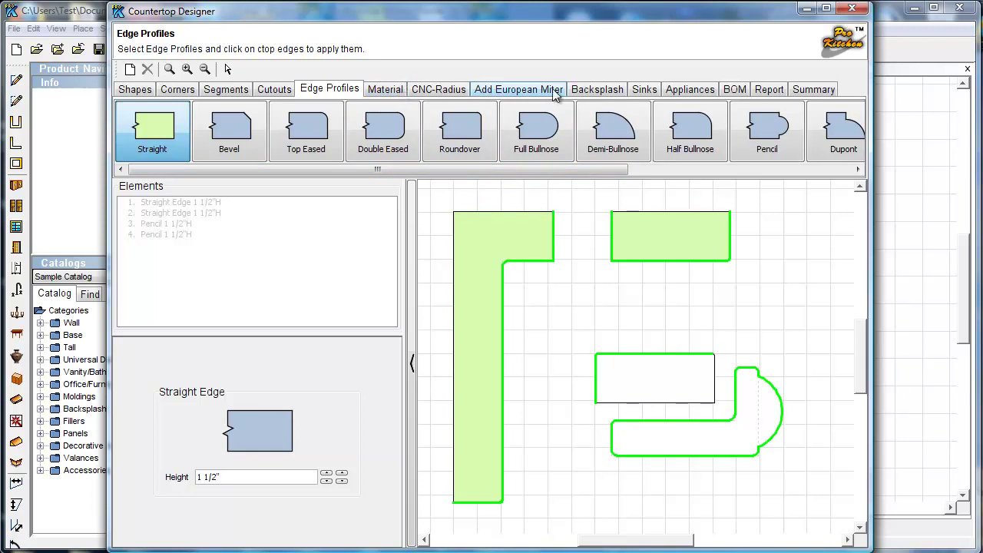
# Add 4" high, 1" deep backsplashes to the large L's top edge, the upper rectangle's top and right edges, and the lower rectangle's right and bottom edges
pyautogui.click(580, 92)
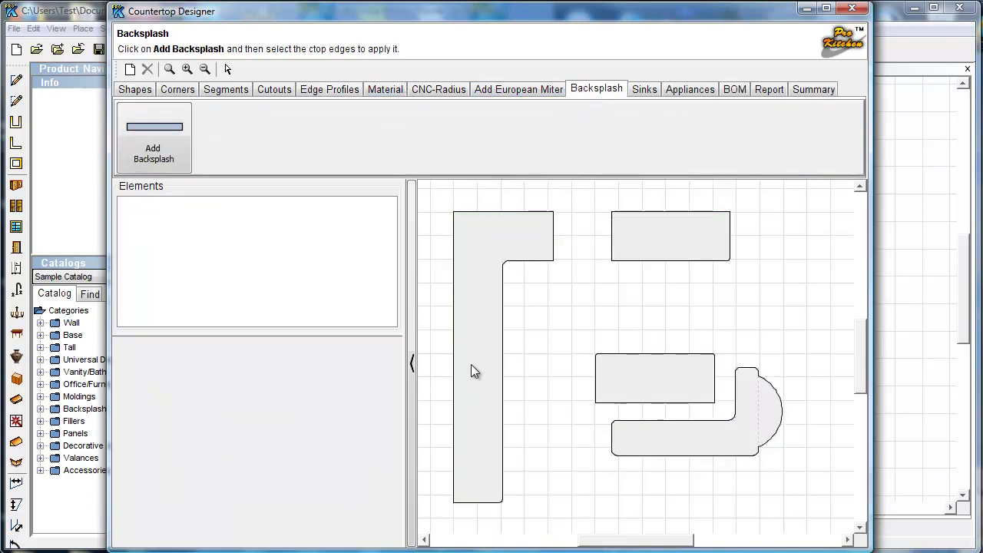
pyautogui.click(154, 140)
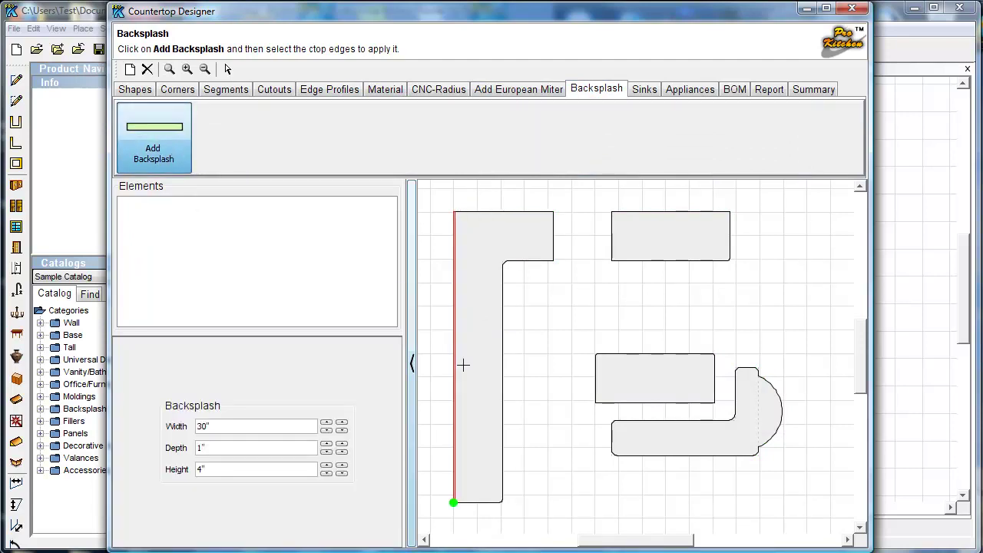
pyautogui.click(518, 230)
pyautogui.click(657, 230)
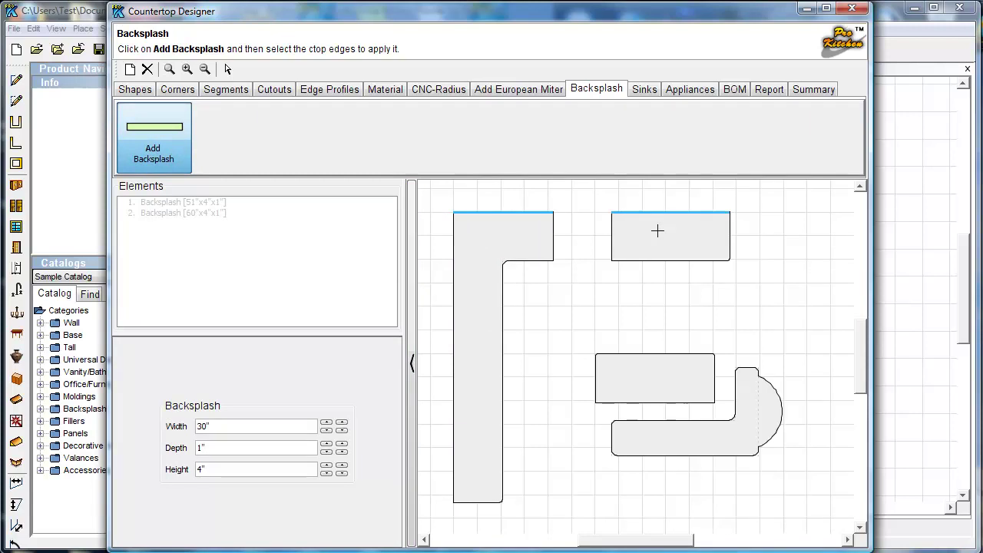
pyautogui.click(711, 238)
pyautogui.click(700, 389)
pyautogui.click(680, 390)
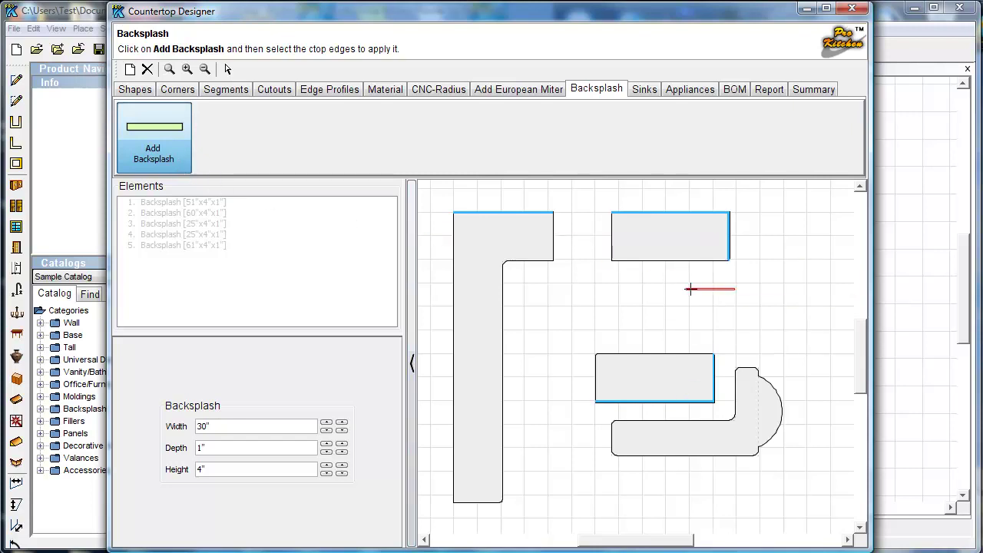
pyautogui.press('Escape')
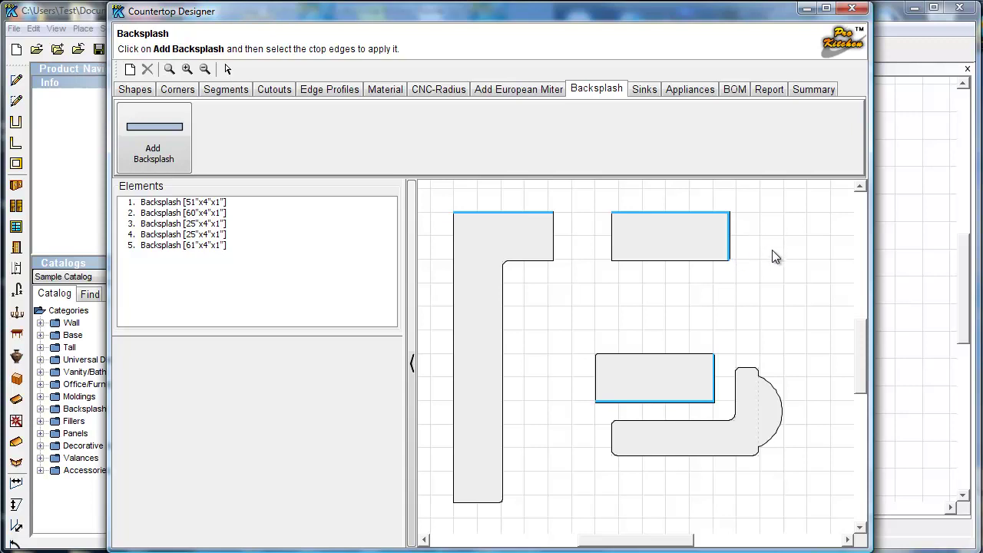
# Set the width of the backsplash on the upper rectangle's right edge to 23 1/2"
pyautogui.click(729, 239)
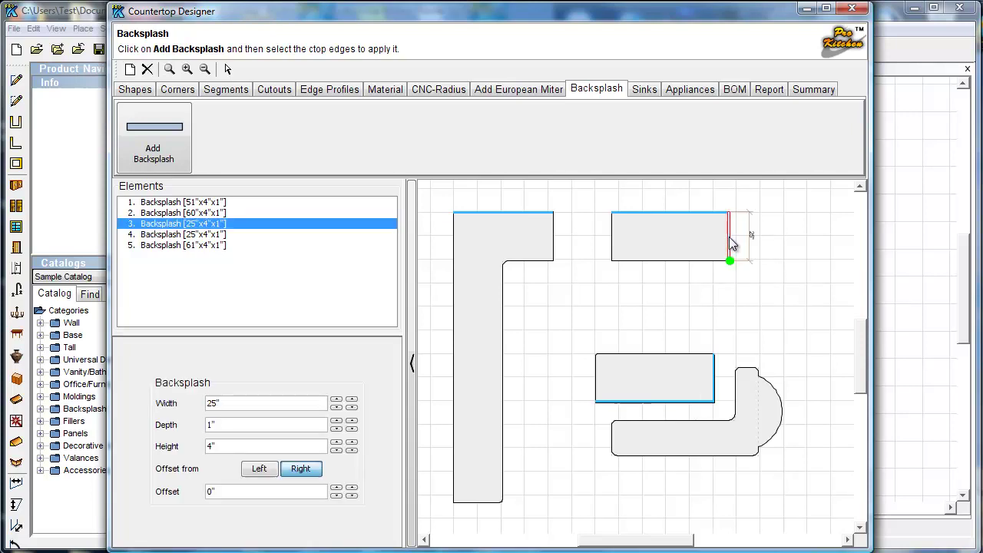
pyautogui.click(170, 235)
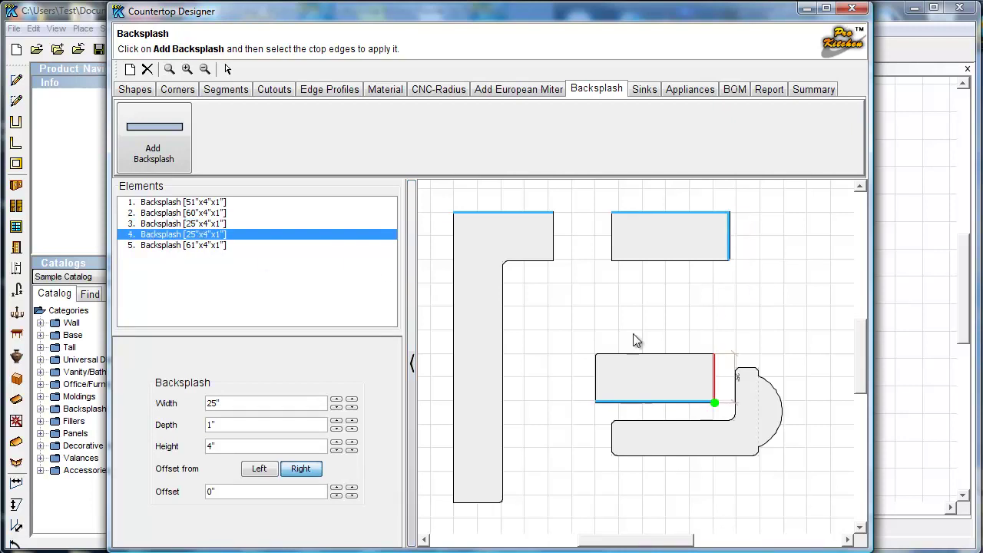
pyautogui.click(167, 225)
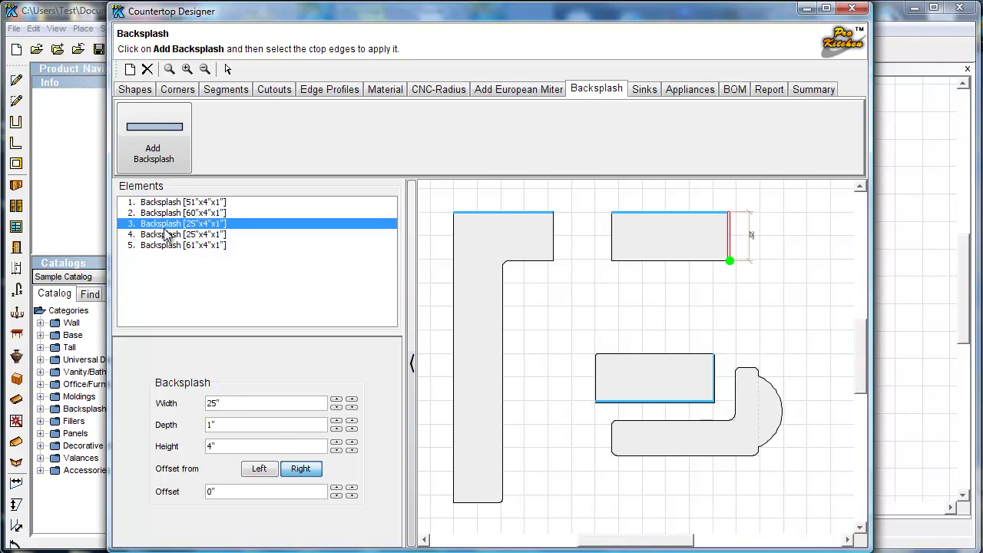
pyautogui.moveTo(206, 399); pyautogui.dragTo(244, 405)
pyautogui.write('24.5')
pyautogui.press('BackSpace')
pyautogui.press('BackSpace')
pyautogui.write('3.5')
pyautogui.click(249, 424)
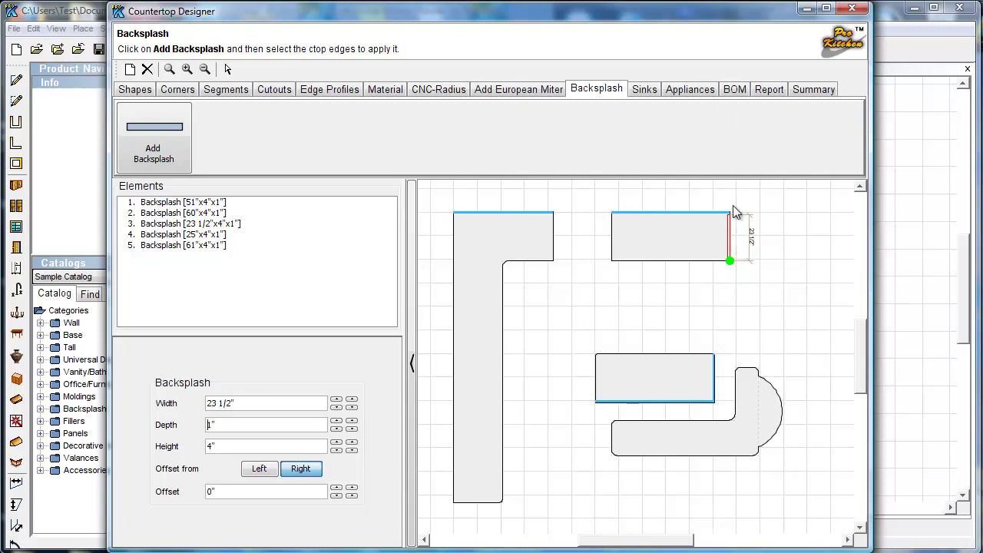
# Measure the offset of the upper rectangle's right-edge backsplash from the Left instead of the Right
pyautogui.click(260, 476)
pyautogui.click(299, 470)
pyautogui.click(274, 470)
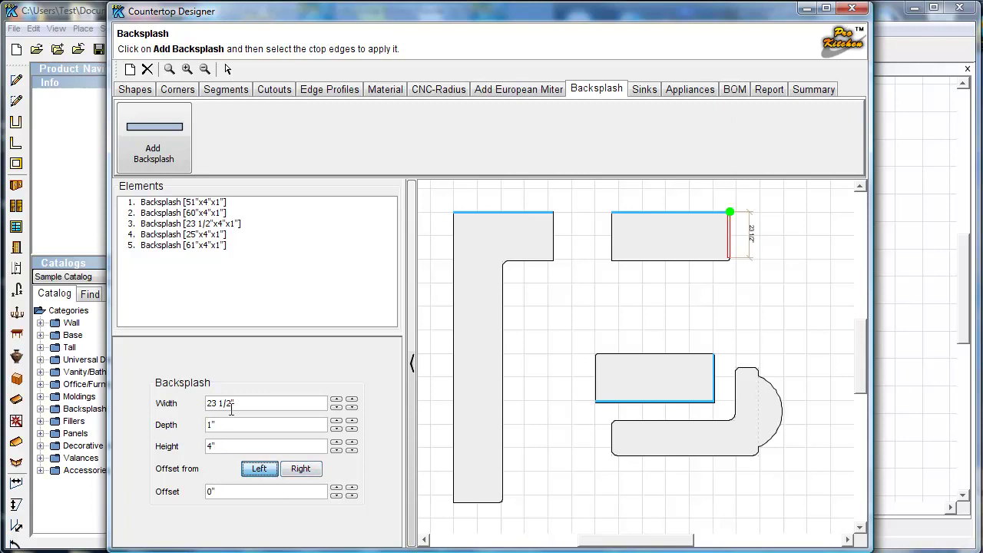
# Set the width of the backsplash on the lower rectangle's right edge to 23 1/2"
pyautogui.click(183, 235)
pyautogui.doubleClick(227, 406)
pyautogui.write('23.5')
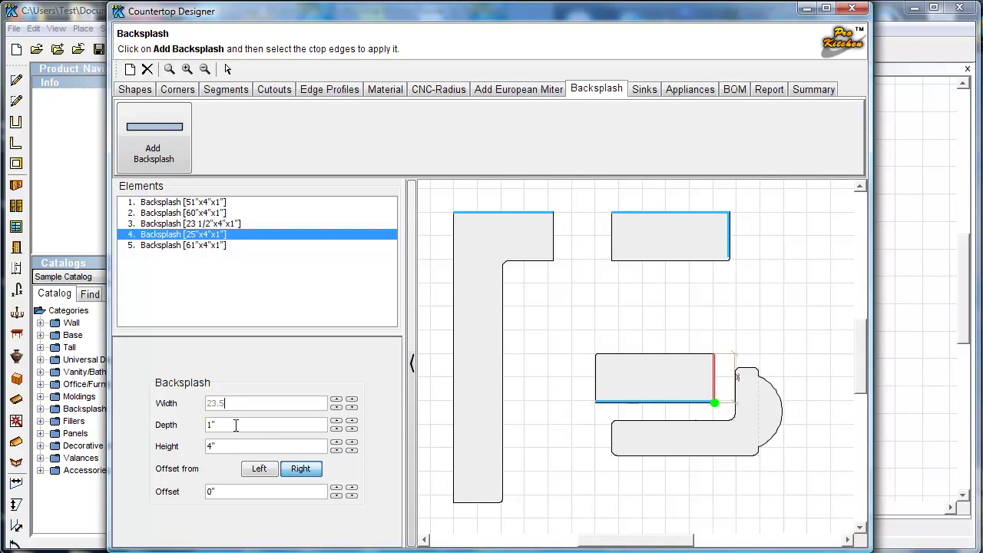
pyautogui.click(236, 425)
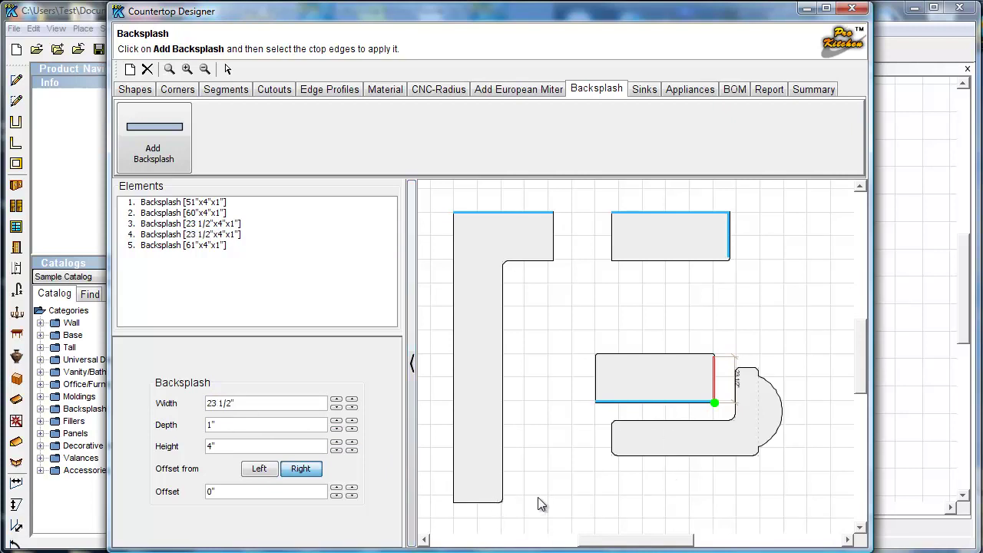
pyautogui.click(582, 476)
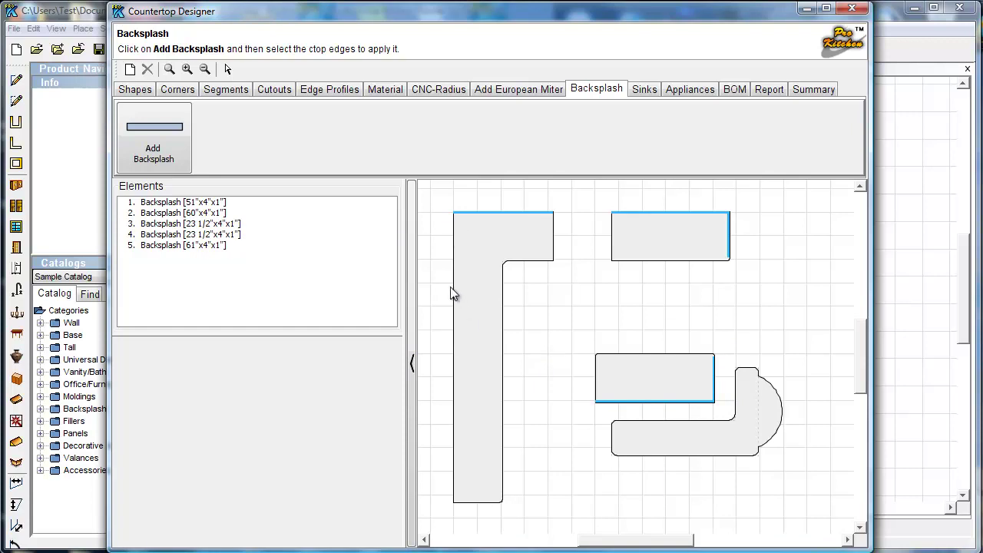
# Add a 4" high, 1" deep backsplash along the large L-shaped section's long left edge
pyautogui.click(151, 204)
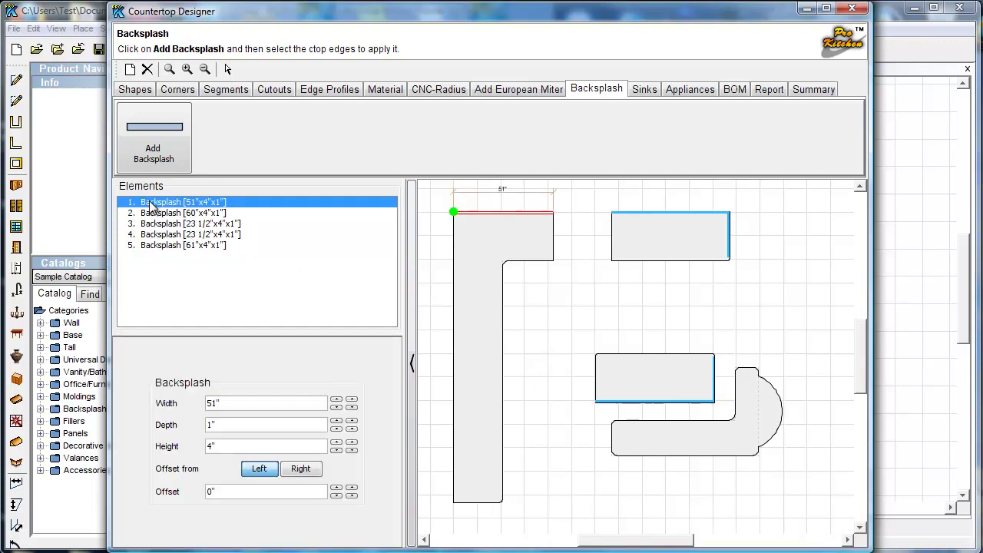
pyautogui.click(159, 169)
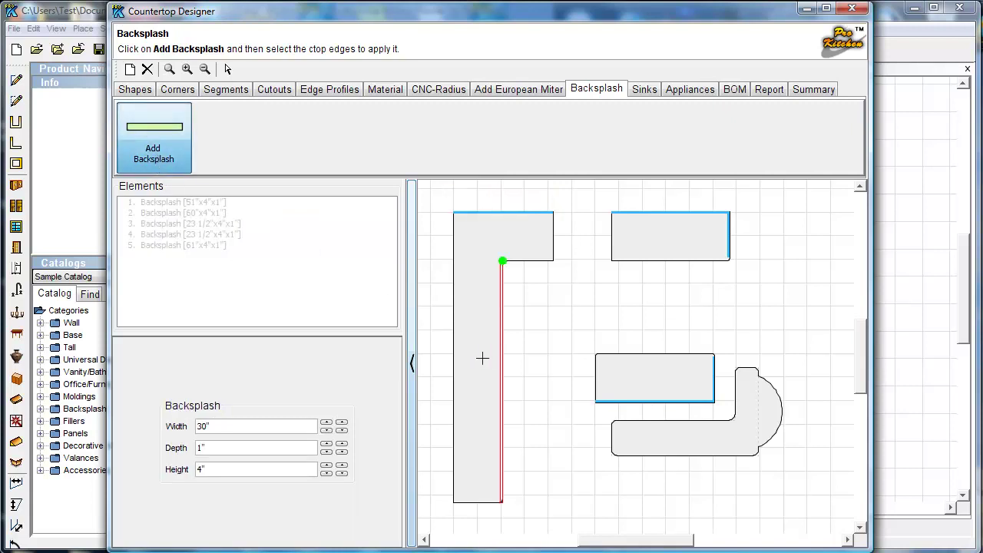
pyautogui.click(456, 355)
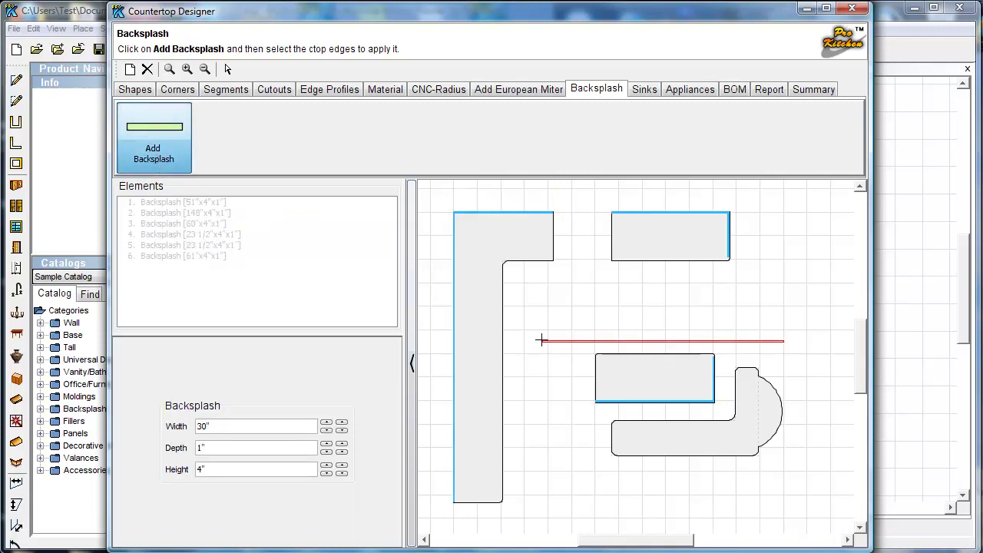
pyautogui.press('Escape')
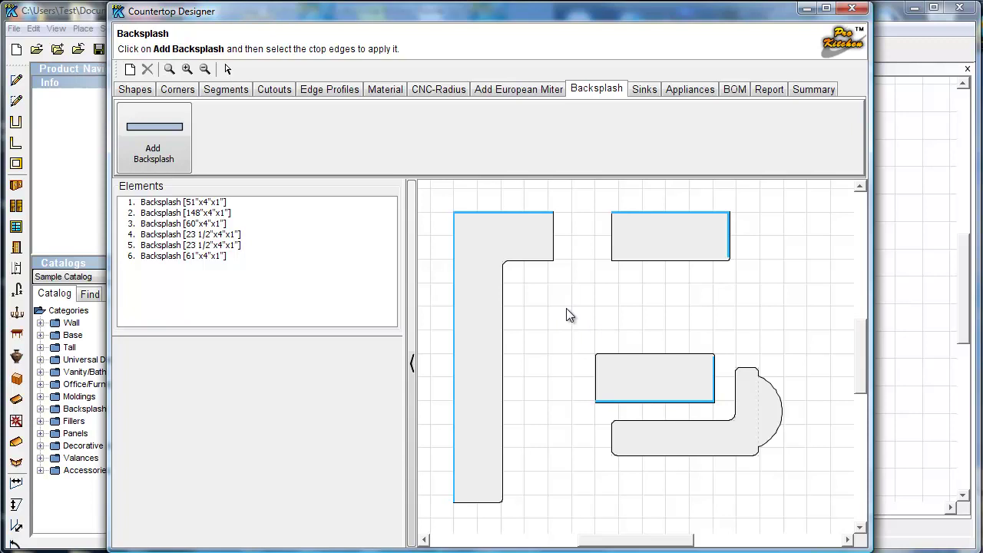
# Add a new countertop material named "Laminate #2"
pyautogui.click(635, 89)
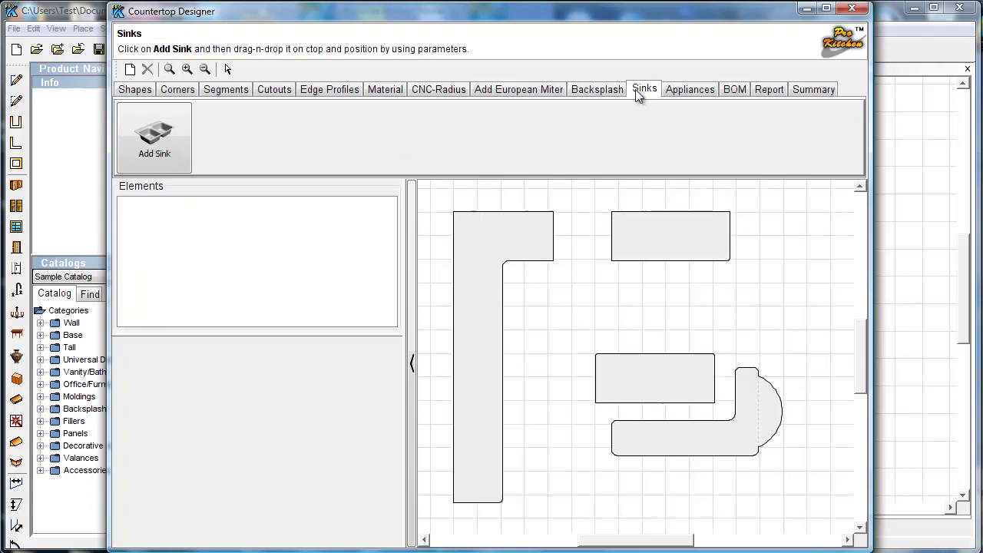
pyautogui.click(618, 89)
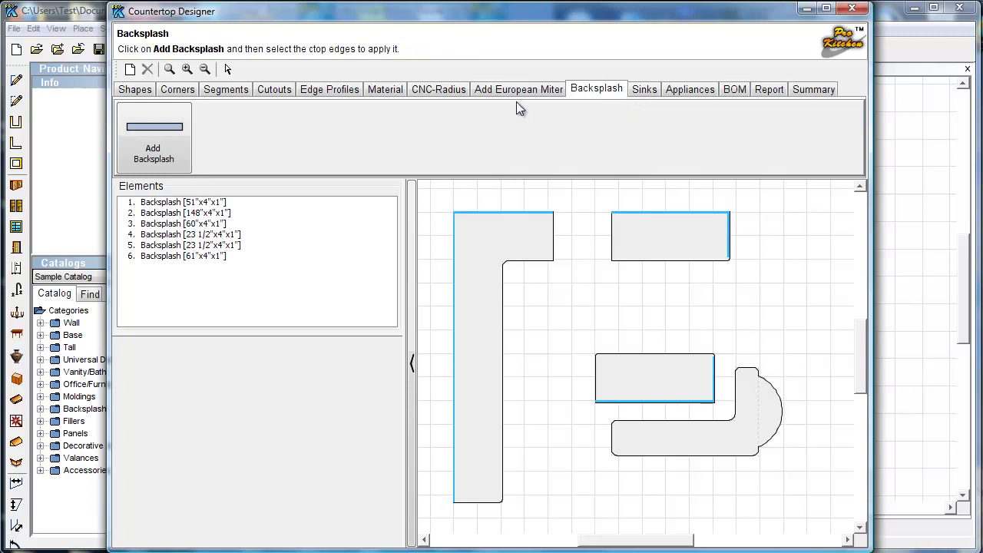
pyautogui.click(388, 91)
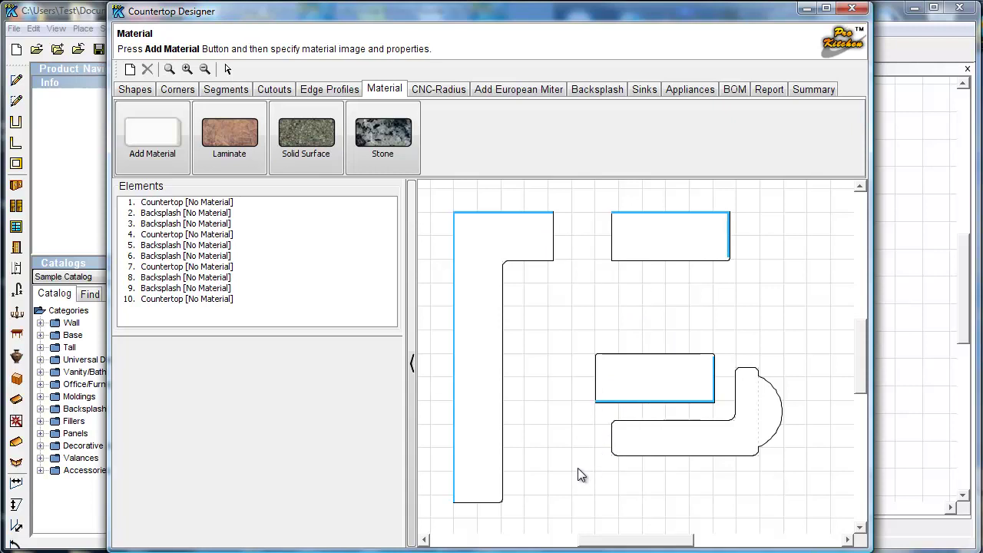
pyautogui.click(136, 135)
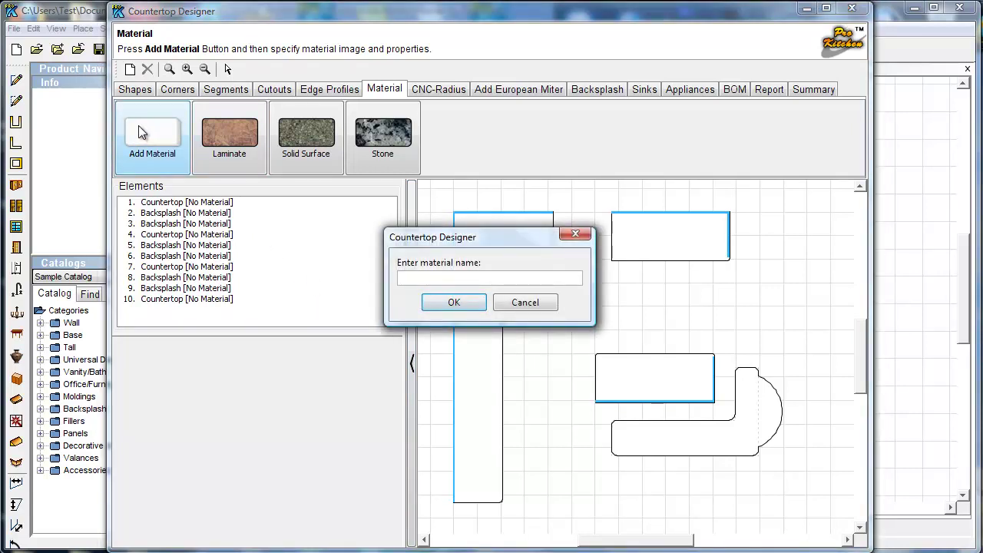
pyautogui.write('Laminate #2')
pyautogui.click(450, 302)
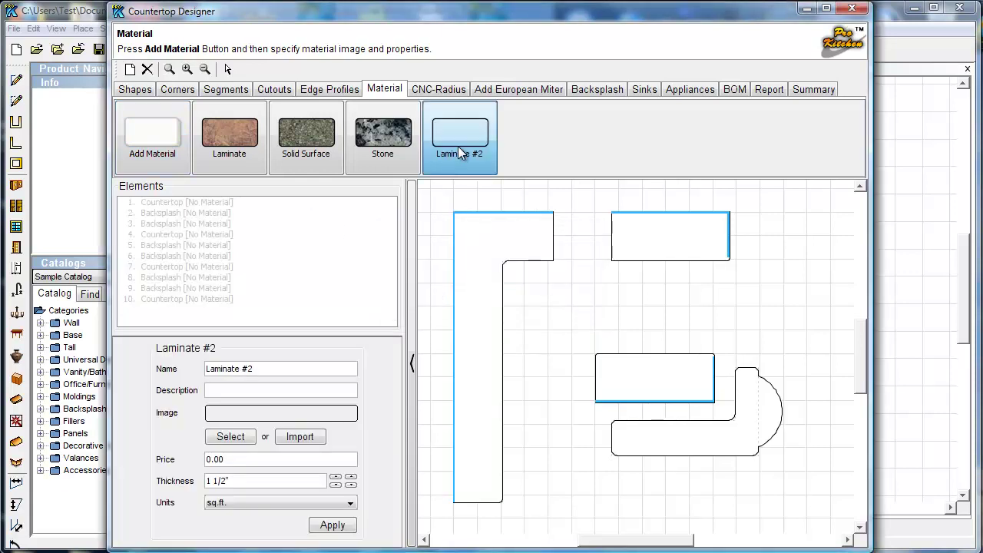
# Use Laminate #08 from the Countertop Laminate collection as the image for the Laminate #2 material
pyautogui.click(355, 147)
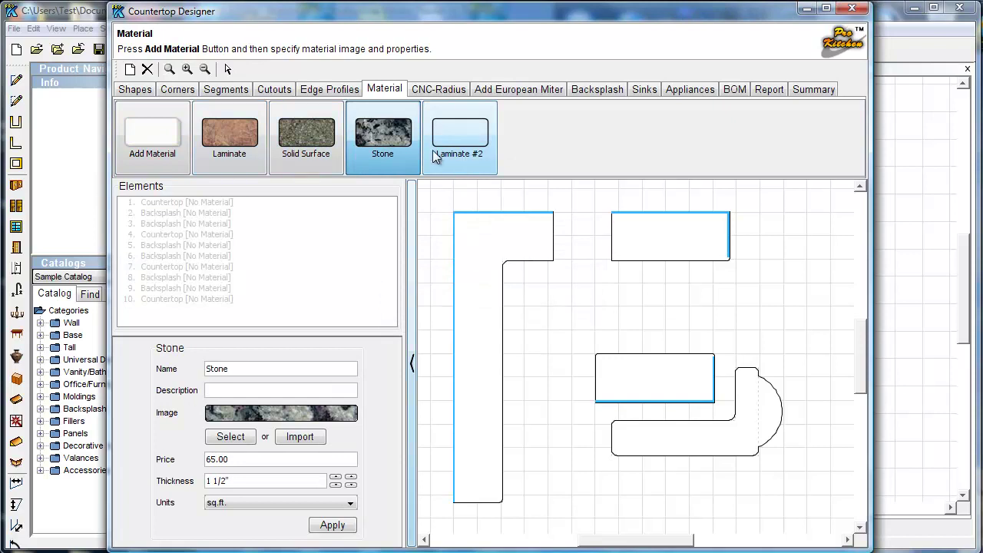
pyautogui.click(482, 136)
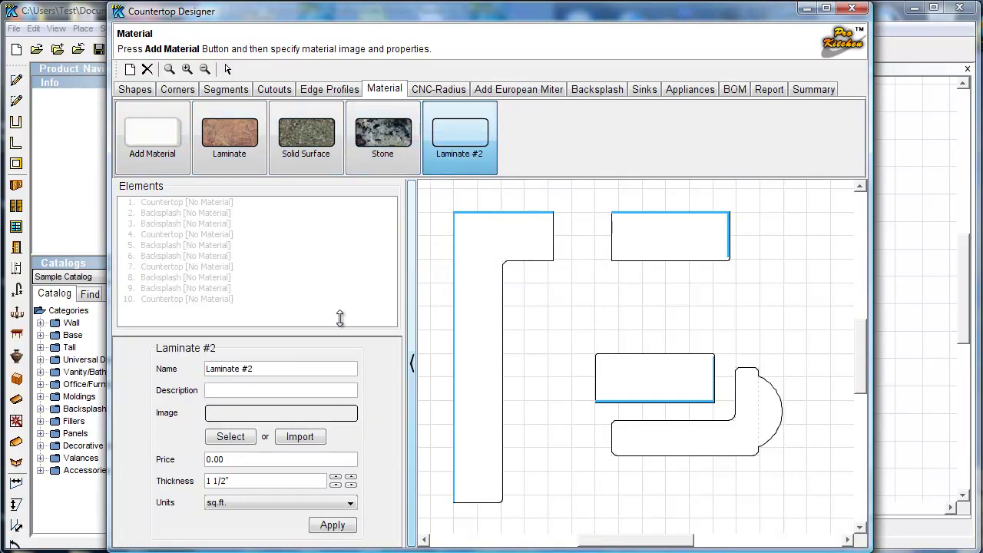
pyautogui.click(244, 436)
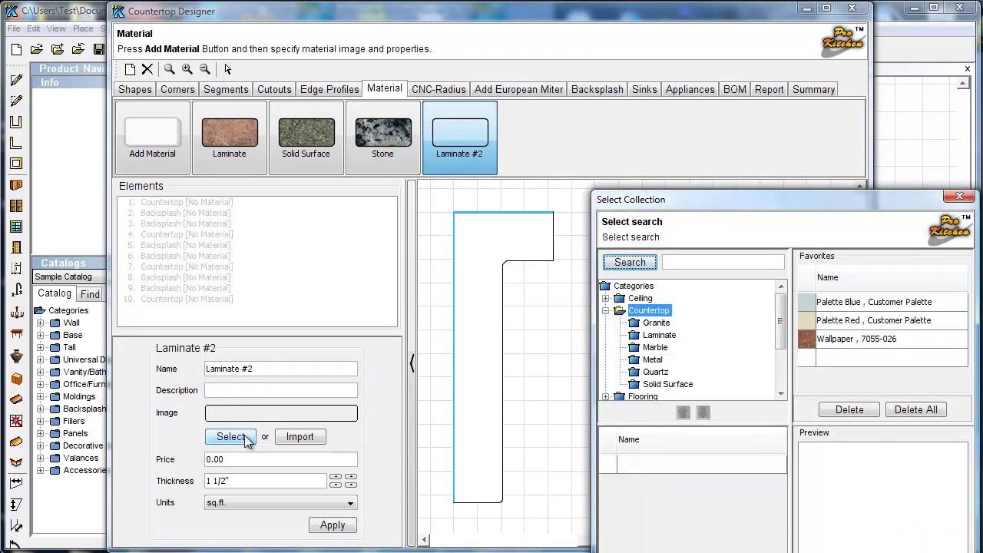
pyautogui.moveTo(713, 201); pyautogui.dragTo(559, 73)
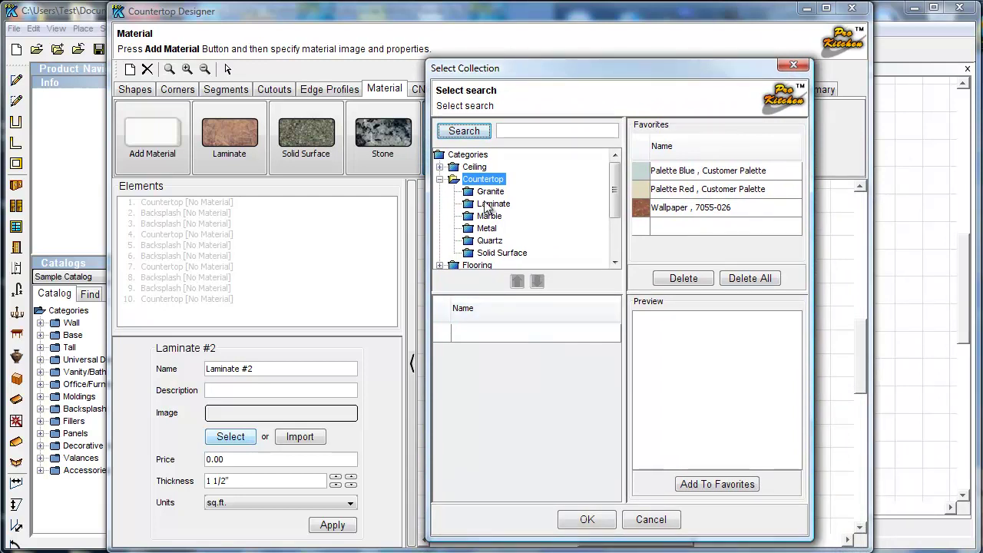
pyautogui.click(617, 242)
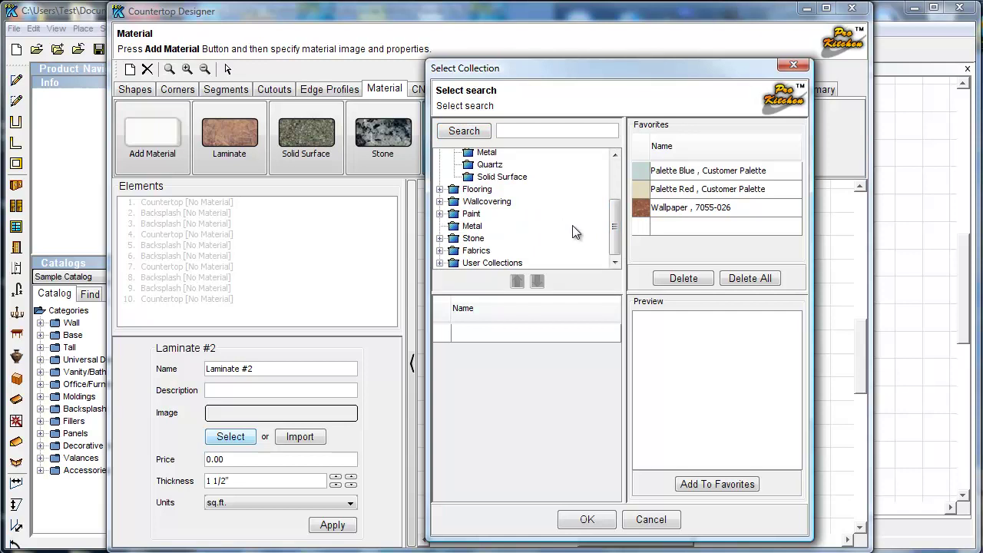
pyautogui.click(614, 180)
pyautogui.click(499, 204)
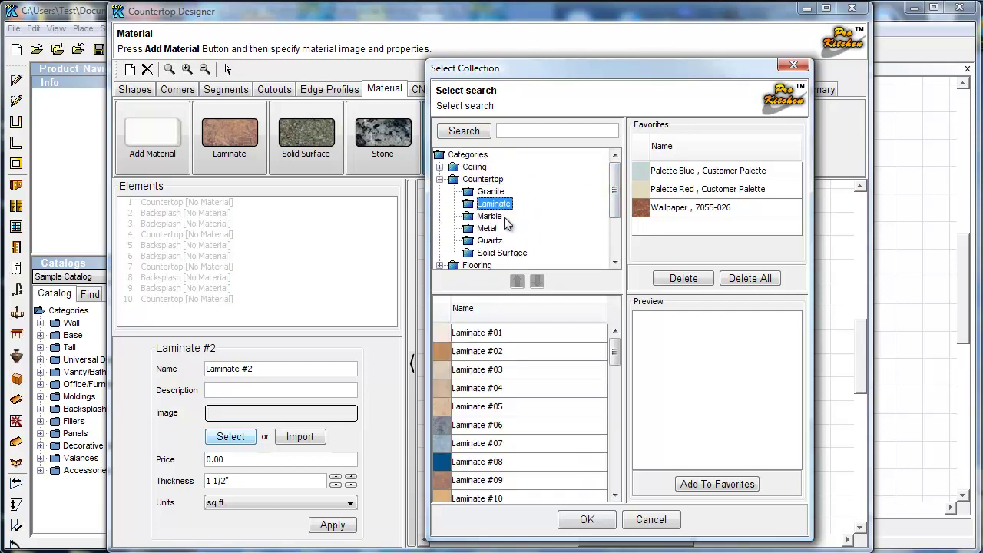
pyautogui.click(464, 462)
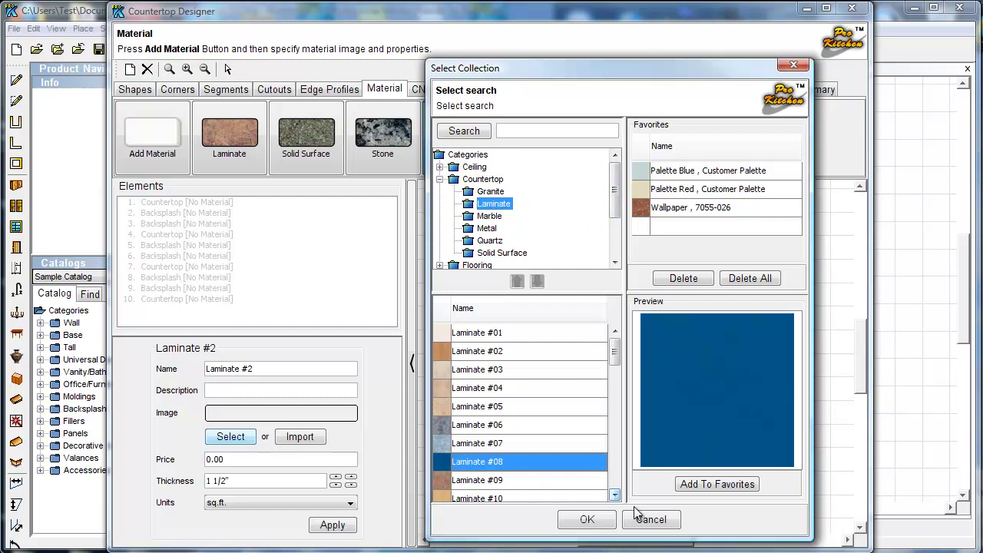
pyautogui.click(587, 520)
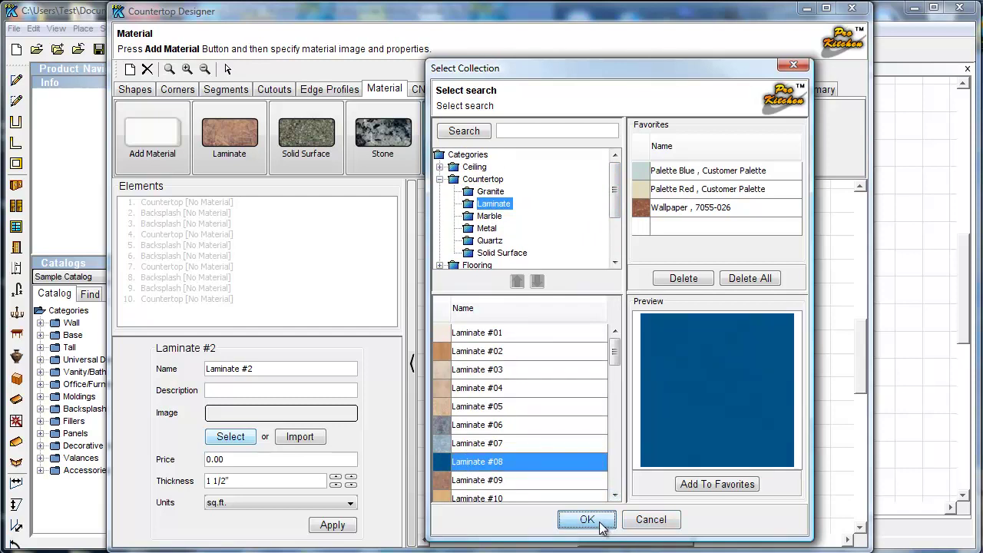
# Describe the Laminate #2 material as "Pretty Blue" and set its price to 38.00
pyautogui.click(238, 391)
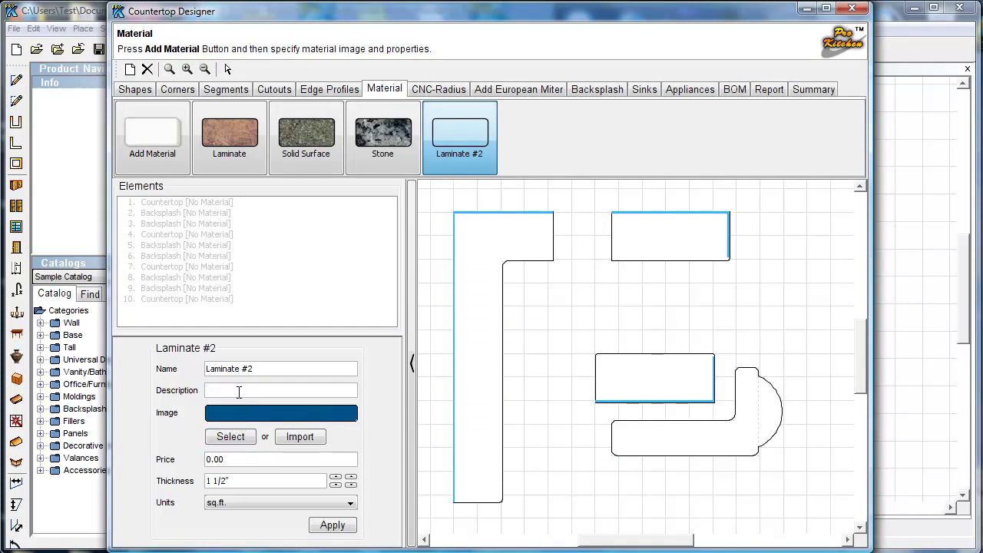
pyautogui.write('Pretty Blue')
pyautogui.press('Tab')
pyautogui.click(237, 459)
pyautogui.write('38.00')
# Set the pricing units of Laminate #2 to foot and apply the material's properties
pyautogui.click(247, 501)
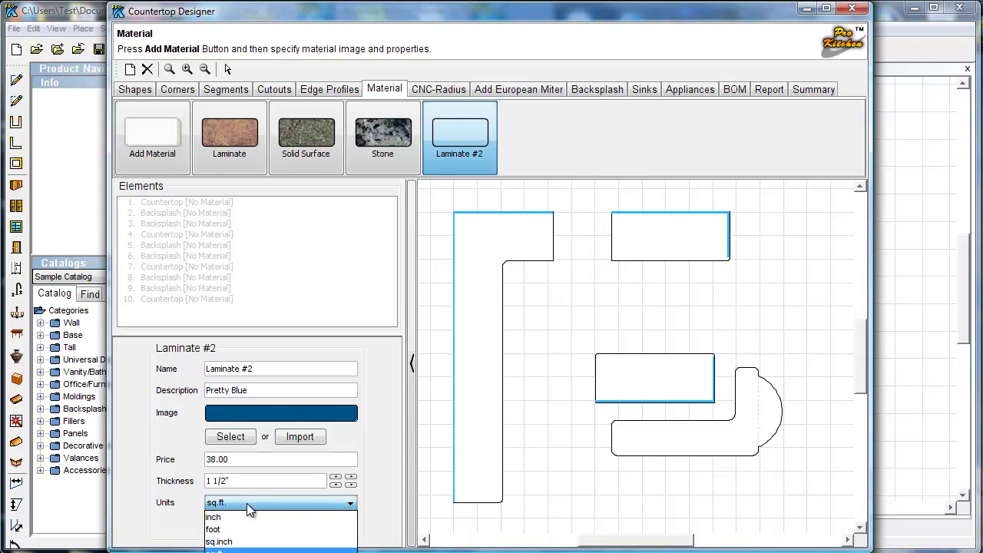
pyautogui.click(237, 517)
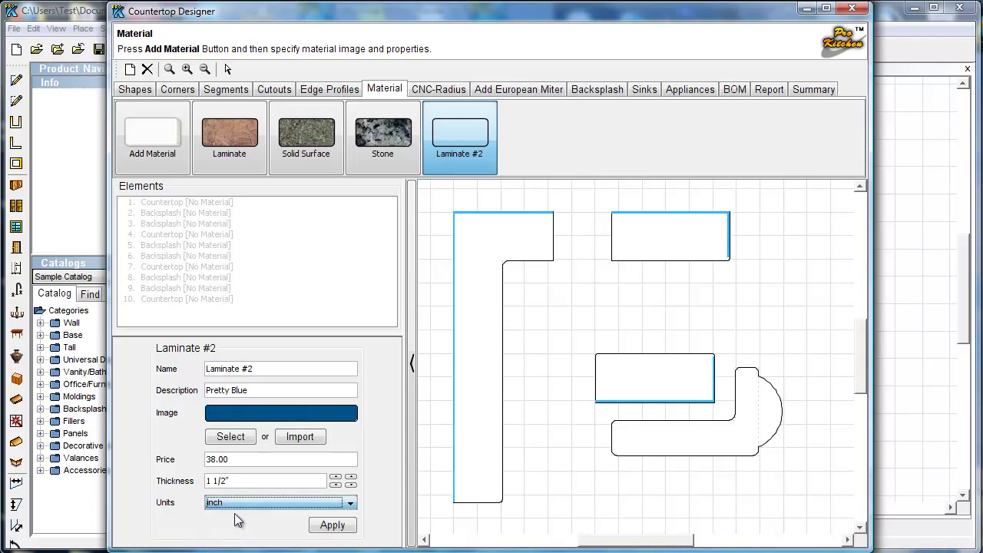
pyautogui.click(247, 505)
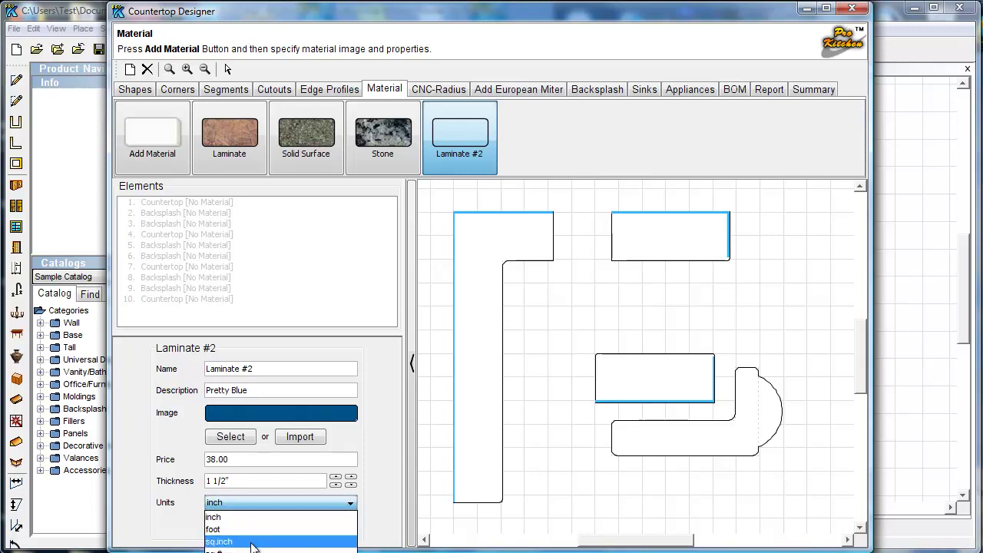
pyautogui.click(246, 550)
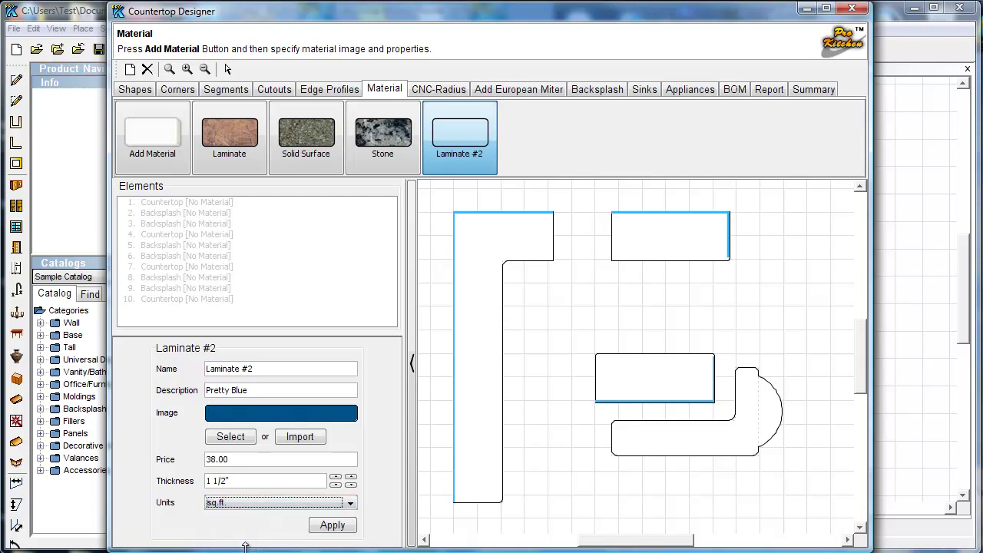
pyautogui.click(258, 504)
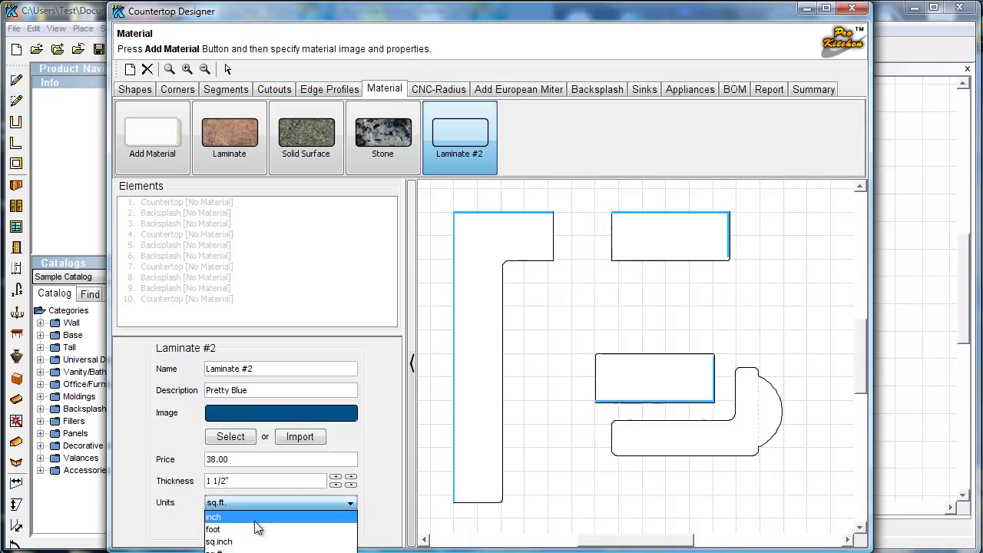
pyautogui.click(257, 529)
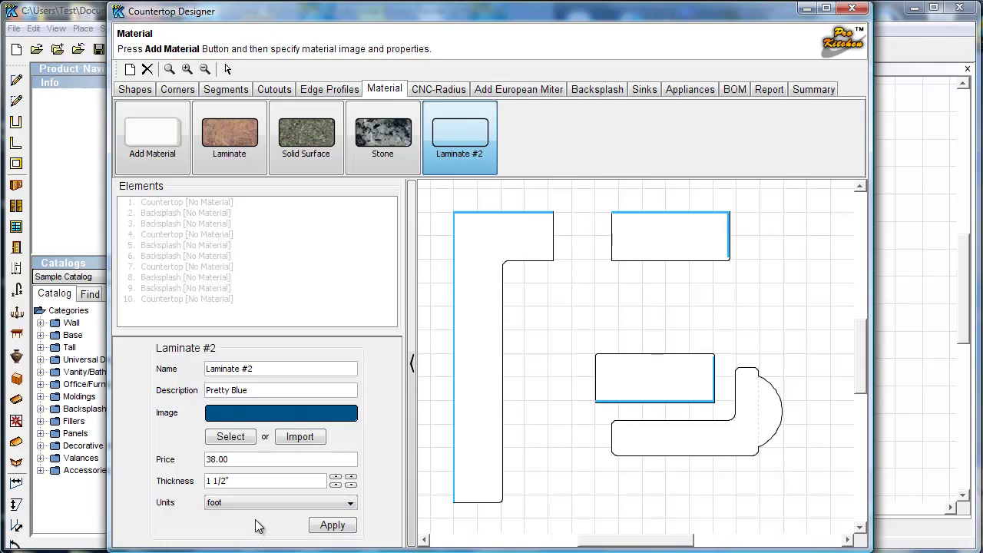
pyautogui.click(319, 528)
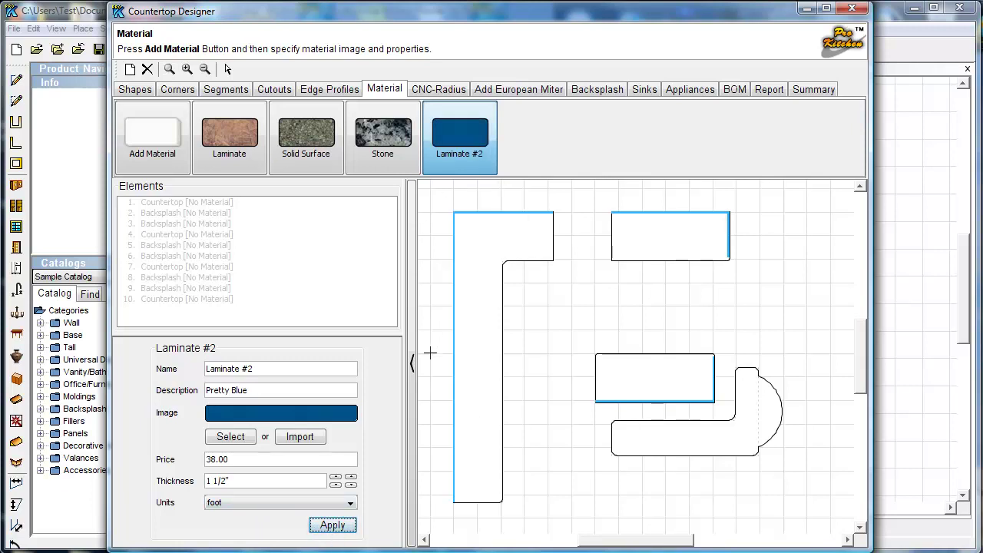
# Try Laminate #2 and Stone in turn on the lower rectangle and the curved-end L-shaped countertop
pyautogui.click(643, 367)
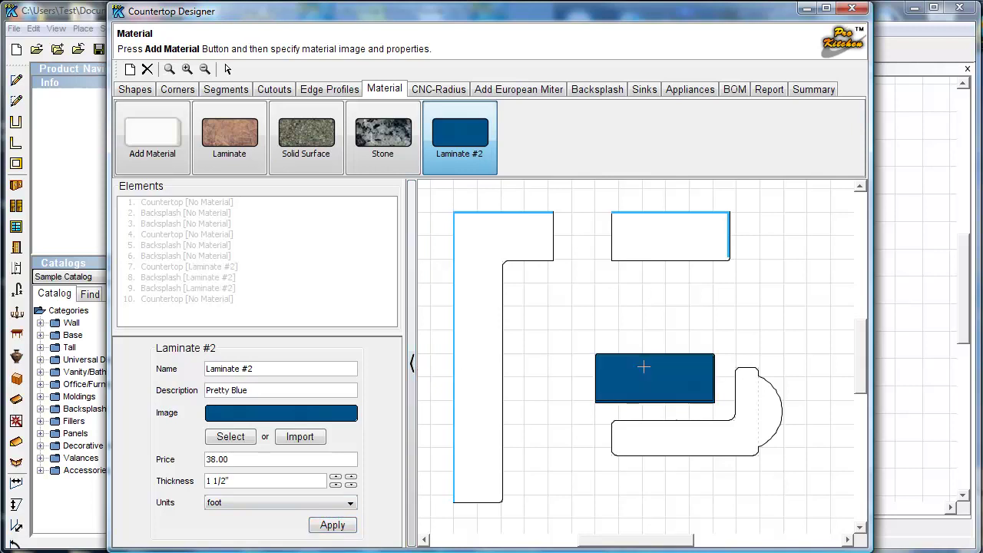
pyautogui.click(663, 448)
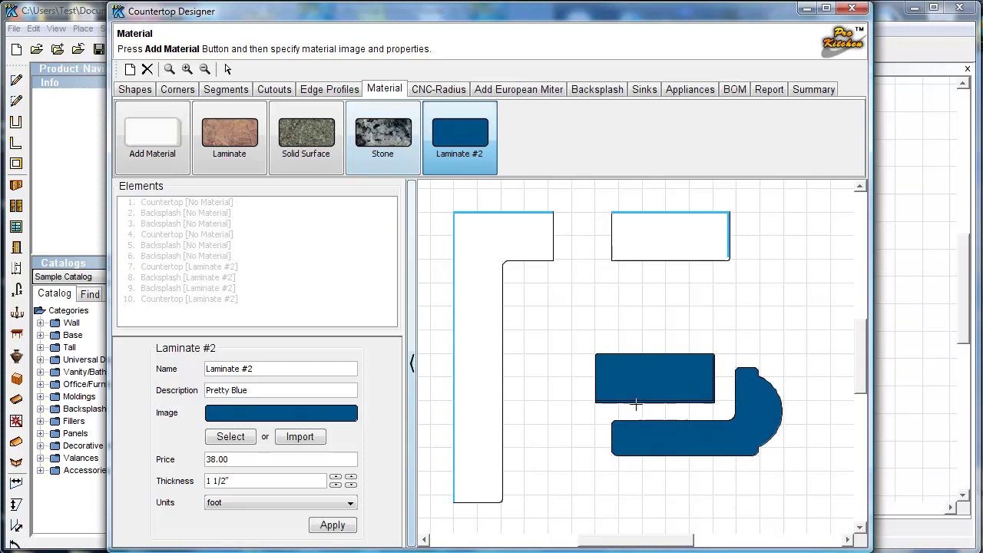
pyautogui.click(360, 152)
pyautogui.click(665, 425)
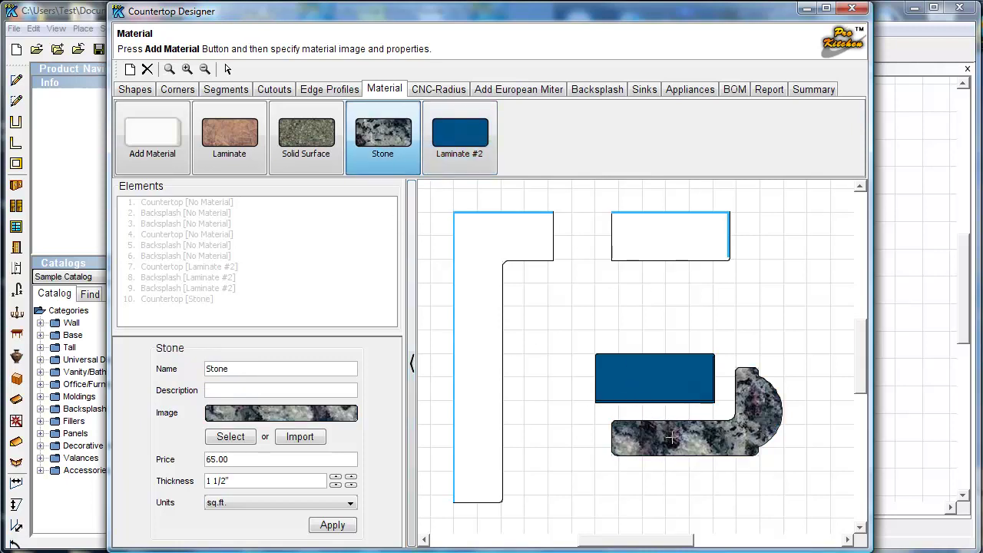
pyautogui.click(662, 382)
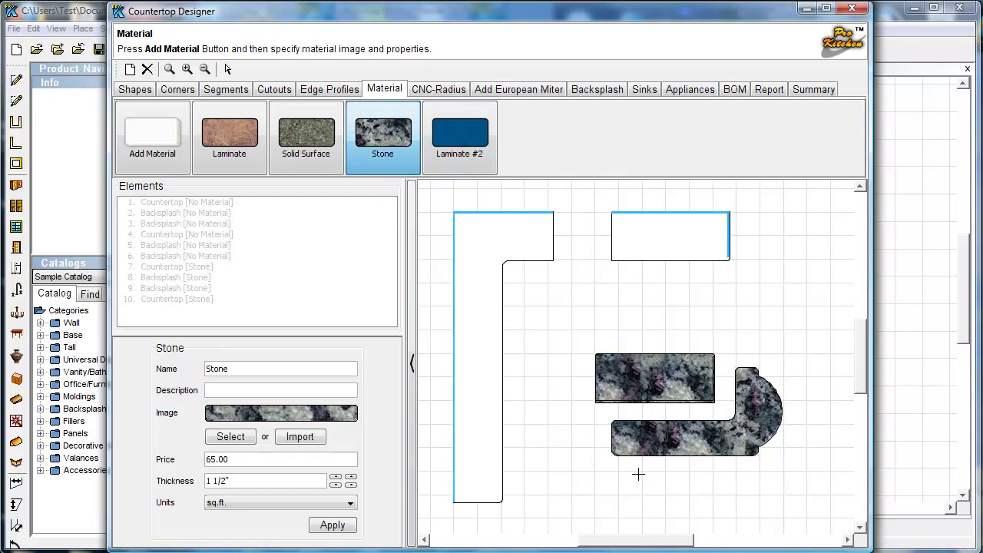
# Assign the Laminate material to the lower rectangular countertop together with its backsplashes
pyautogui.click(186, 69)
pyautogui.click(186, 69)
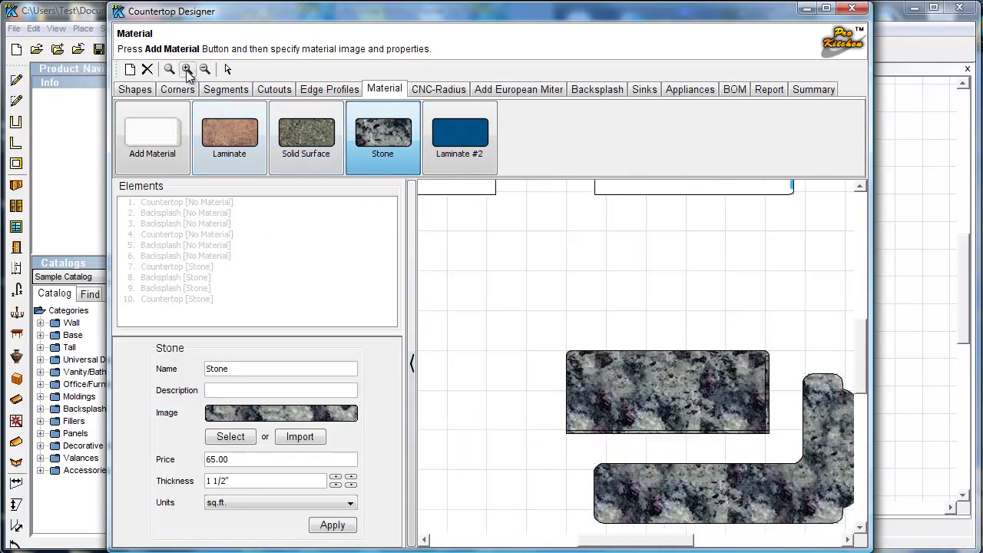
pyautogui.click(186, 69)
pyautogui.moveTo(860, 365); pyautogui.dragTo(860, 393)
pyautogui.click(228, 150)
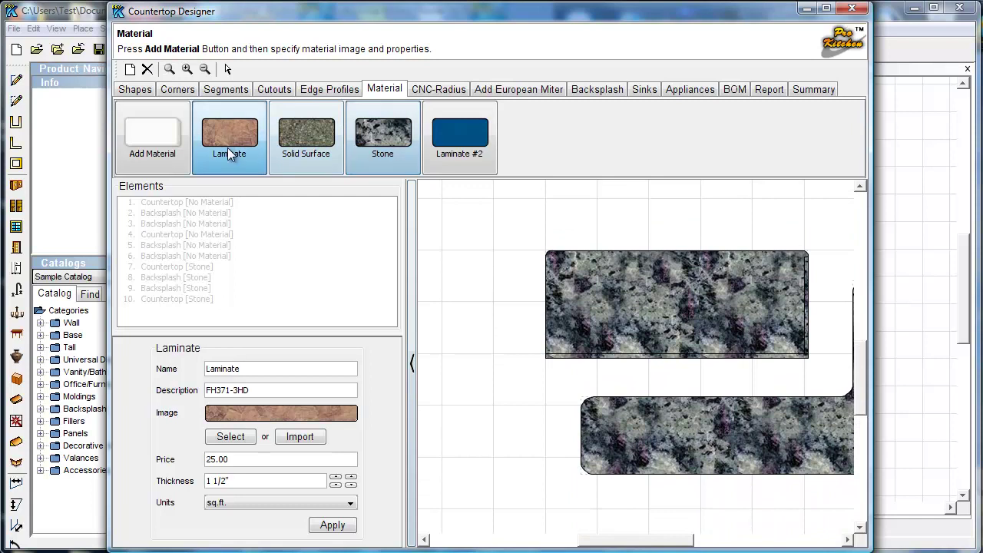
pyautogui.click(697, 308)
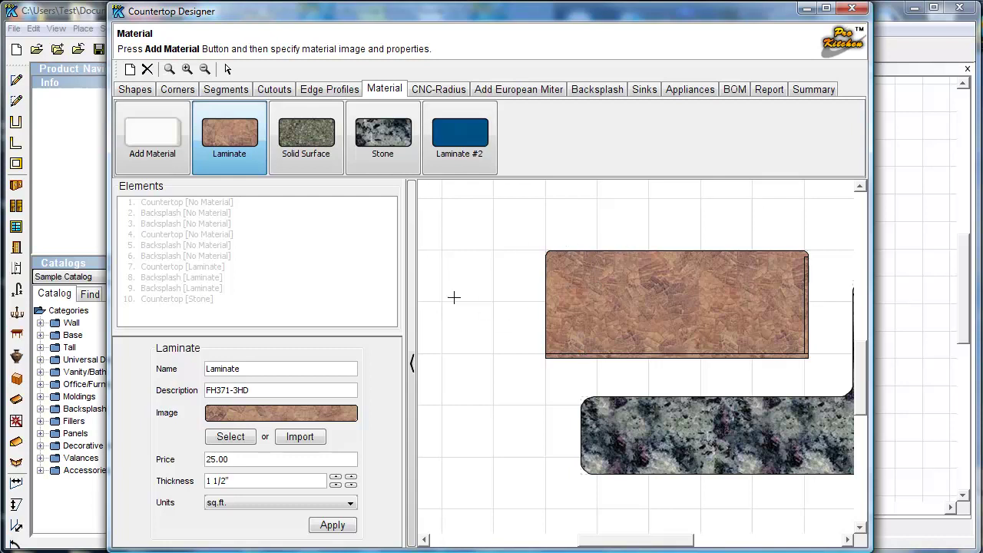
# Assign Solid Surface to the lower rectangle's bottom-edge and right-edge backsplashes
pyautogui.click(299, 165)
pyautogui.click(572, 356)
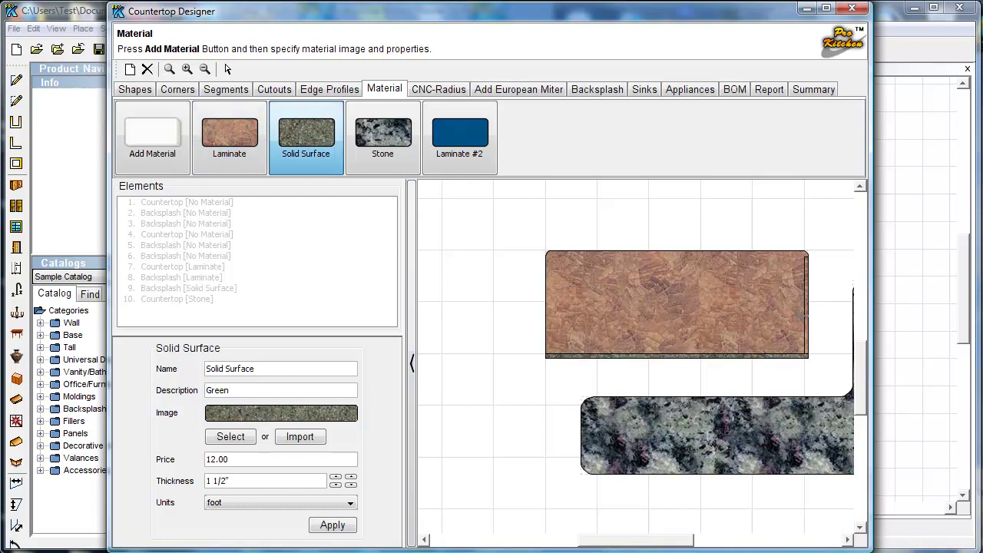
pyautogui.click(805, 316)
# Assign Solid Surface to the upper rectangle's right-edge and top-edge backsplashes
pyautogui.moveTo(861, 382); pyautogui.dragTo(860, 316)
pyautogui.click(839, 303)
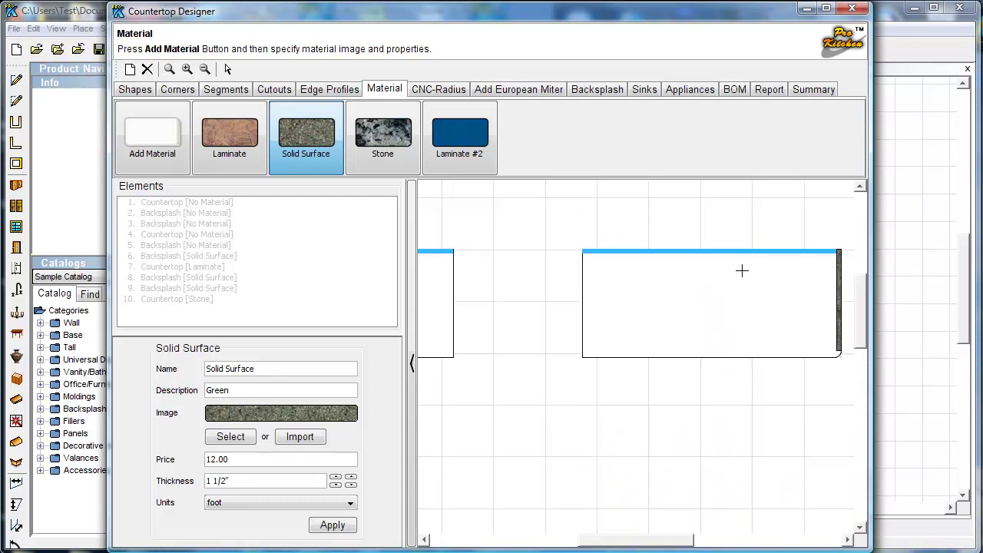
pyautogui.click(710, 252)
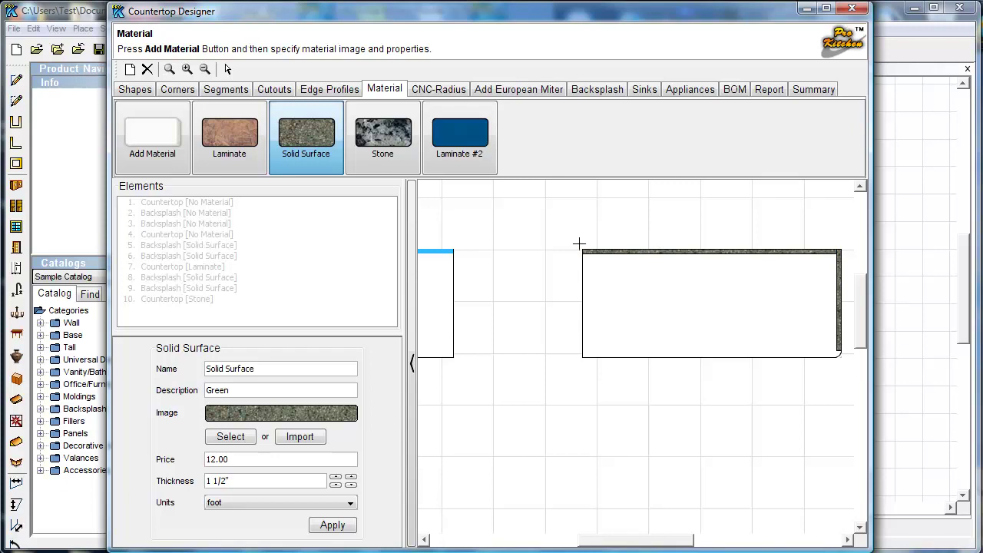
# Assign Solid Surface to the top-edge and left-edge backsplashes of the large L-shaped section
pyautogui.click(433, 250)
pyautogui.moveTo(644, 545); pyautogui.dragTo(557, 530)
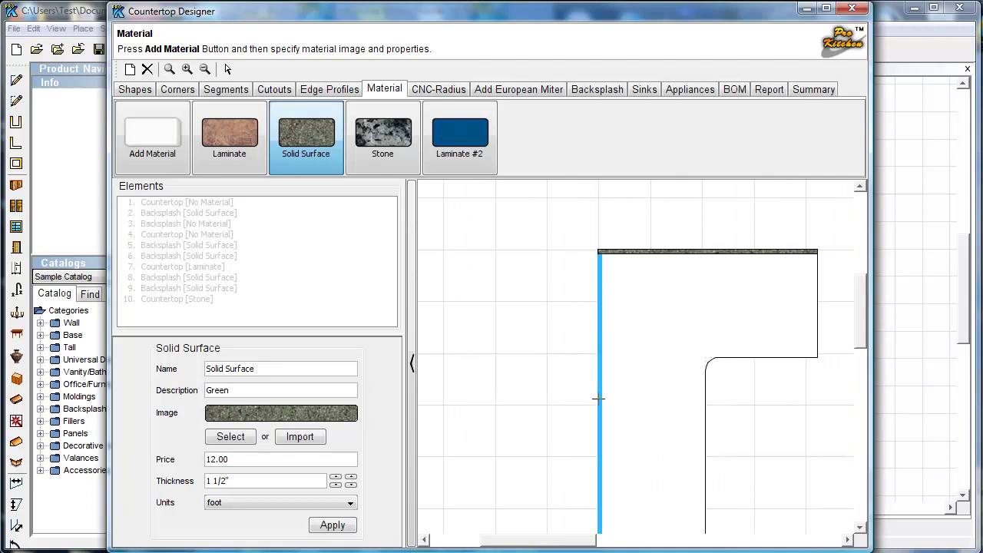
pyautogui.click(600, 398)
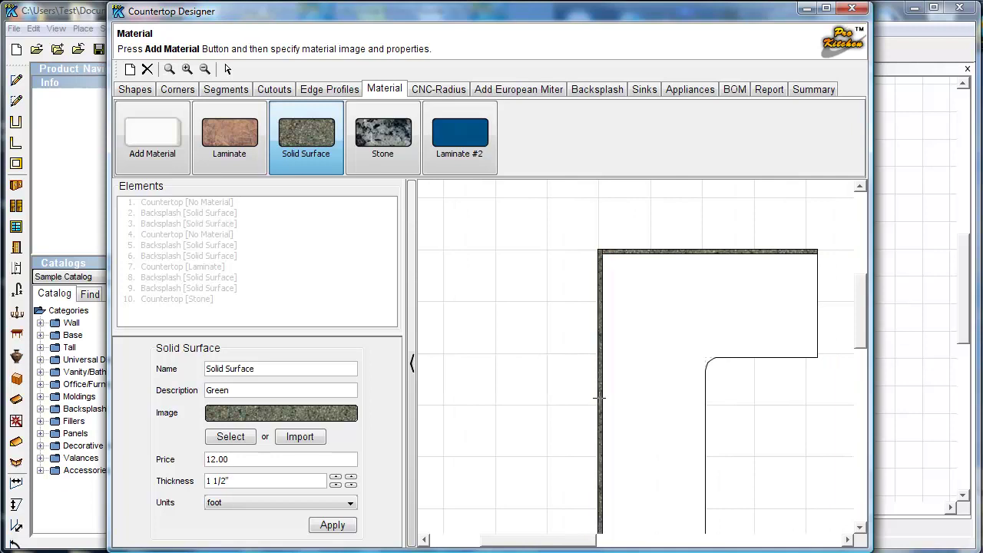
# Assign the Laminate material to the large L-shaped countertop and the upper rectangular countertop
pyautogui.click(228, 149)
pyautogui.click(637, 428)
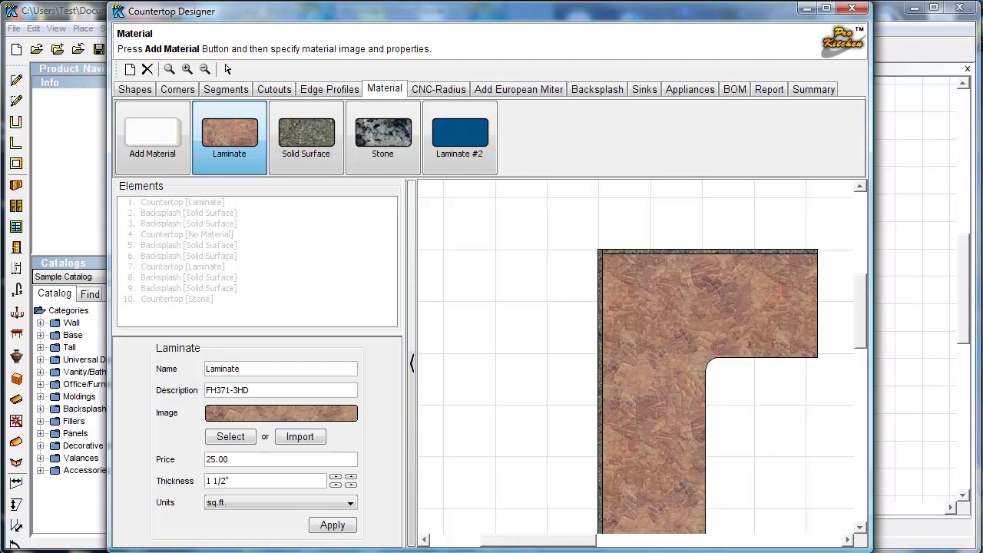
pyautogui.moveTo(558, 539); pyautogui.dragTo(684, 543)
pyautogui.click(636, 315)
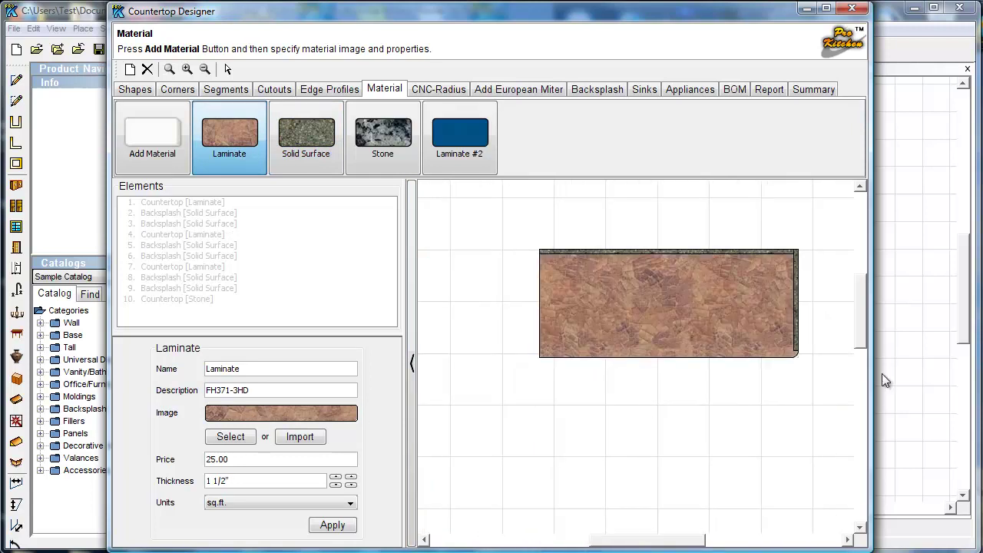
# Assign Solid Surface to the L-shaped countertop with the curved end
pyautogui.moveTo(862, 332); pyautogui.dragTo(859, 402)
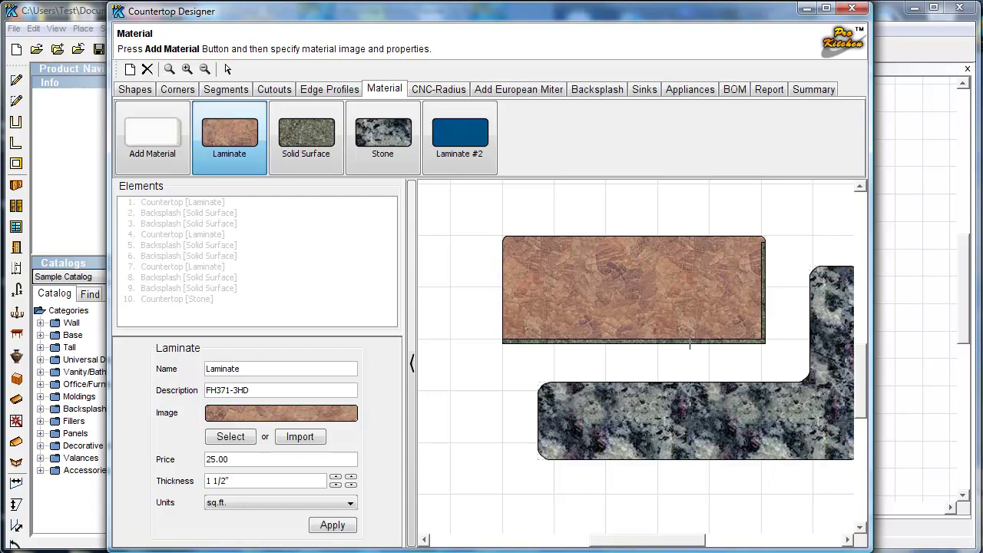
pyautogui.click(295, 129)
pyautogui.click(722, 444)
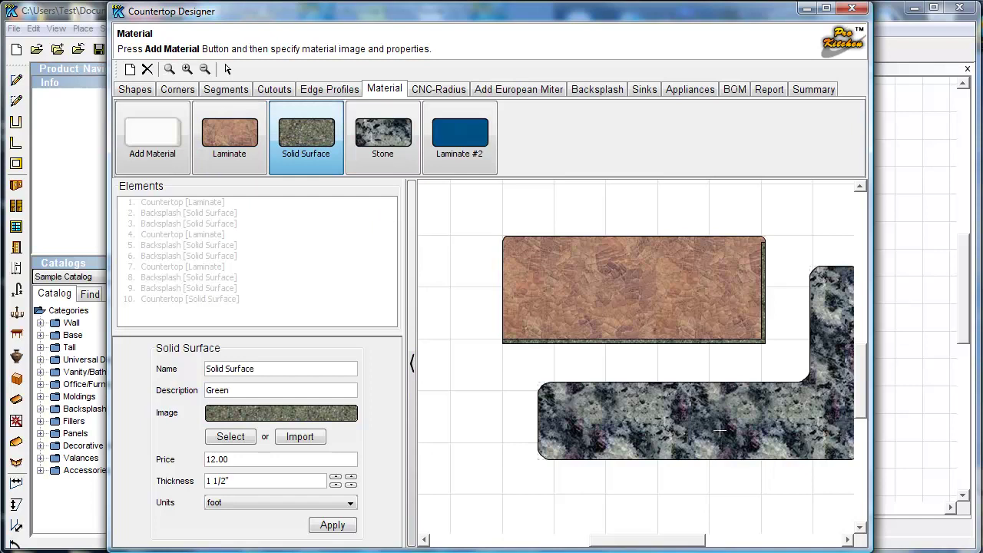
pyautogui.moveTo(667, 547); pyautogui.dragTo(711, 547)
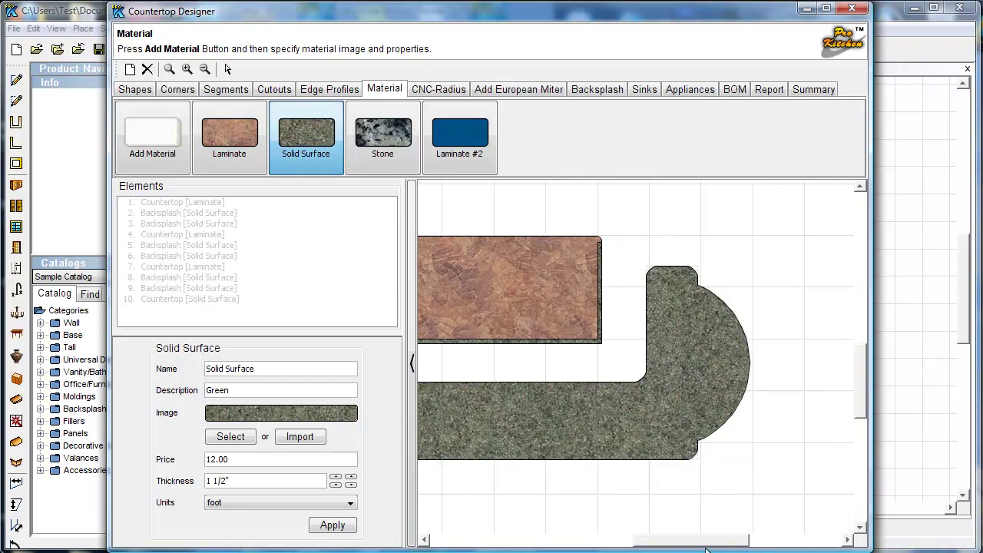
pyautogui.click(440, 90)
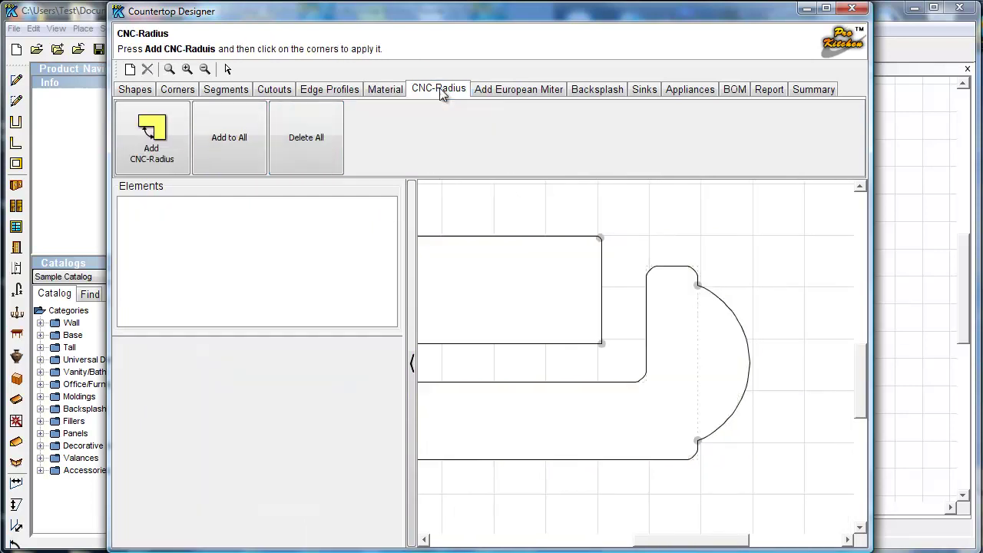
pyautogui.click(146, 132)
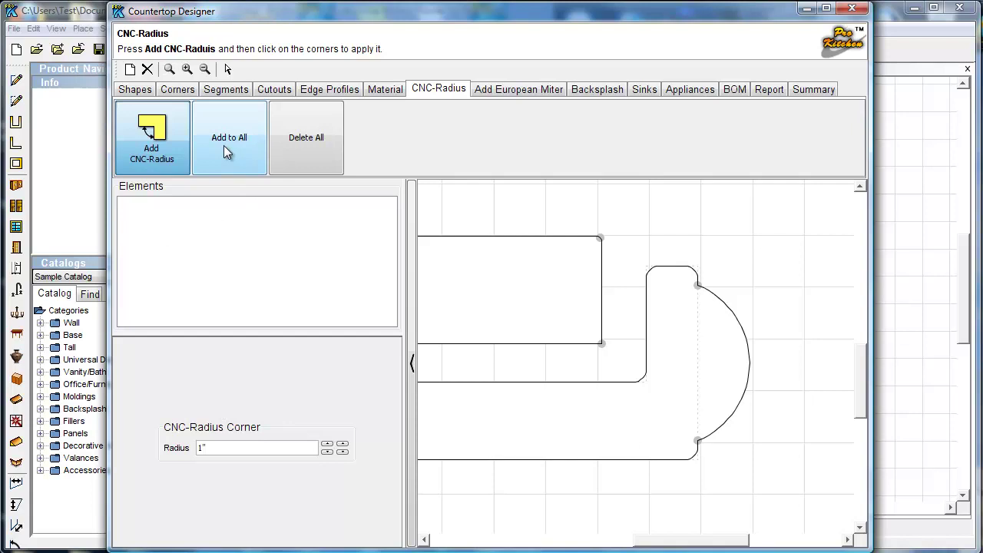
pyautogui.click(538, 94)
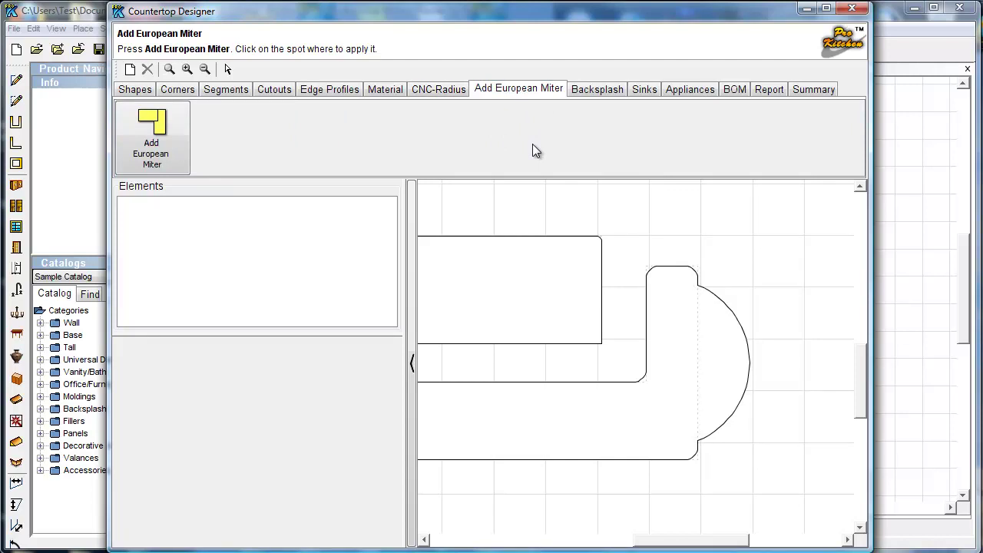
pyautogui.click(143, 144)
pyautogui.click(597, 90)
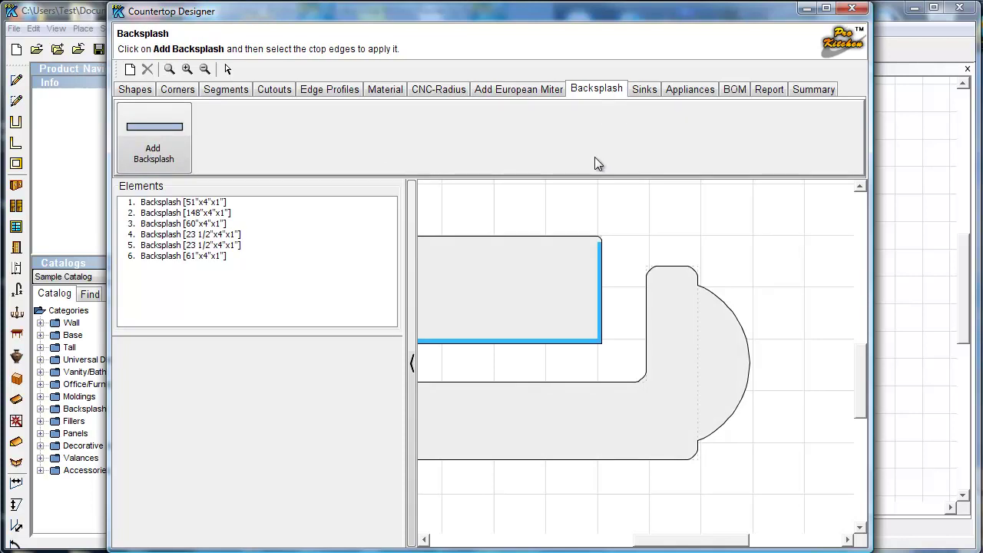
# Place the 2BSRS-01 two-basin self-rimming sink on the long leg of the large L-shaped countertop
pyautogui.click(645, 90)
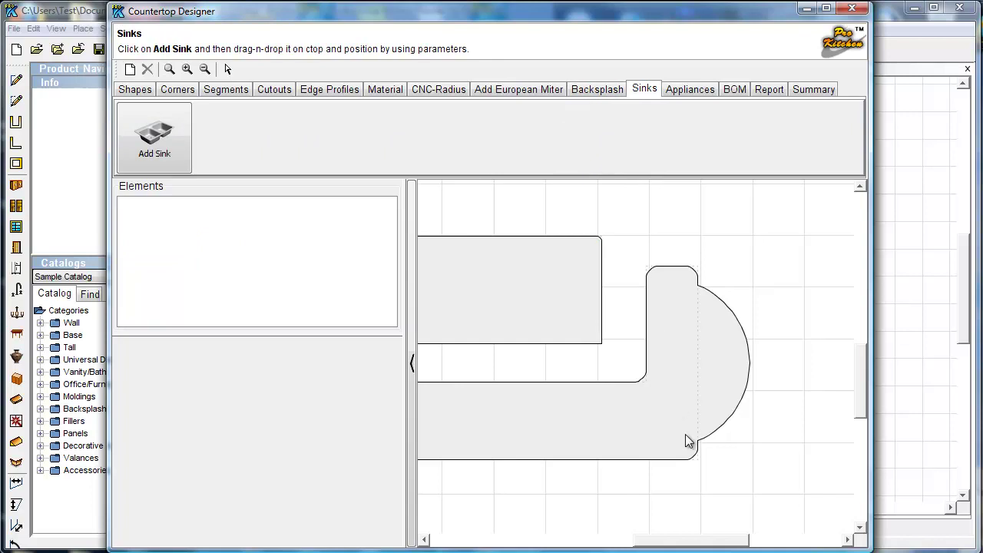
pyautogui.click(169, 69)
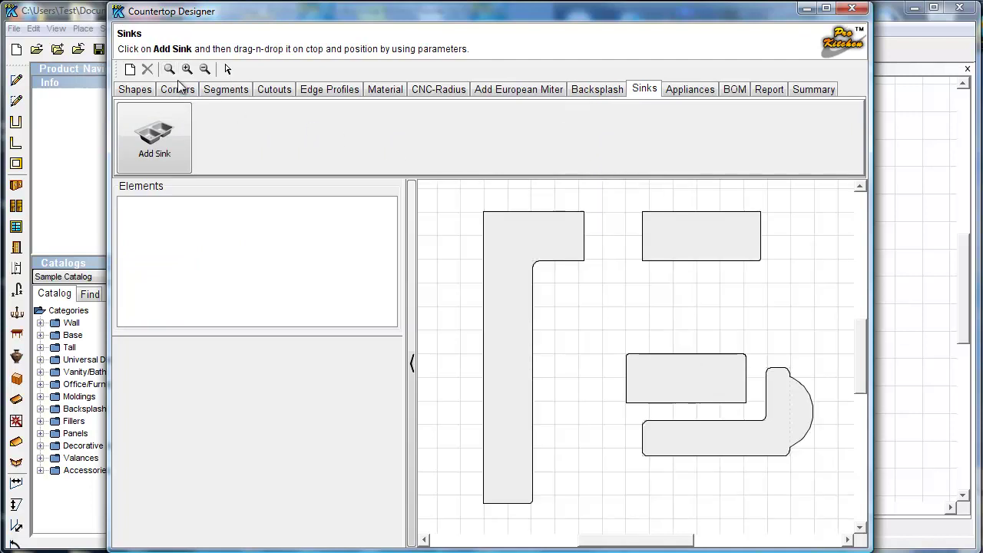
pyautogui.click(179, 155)
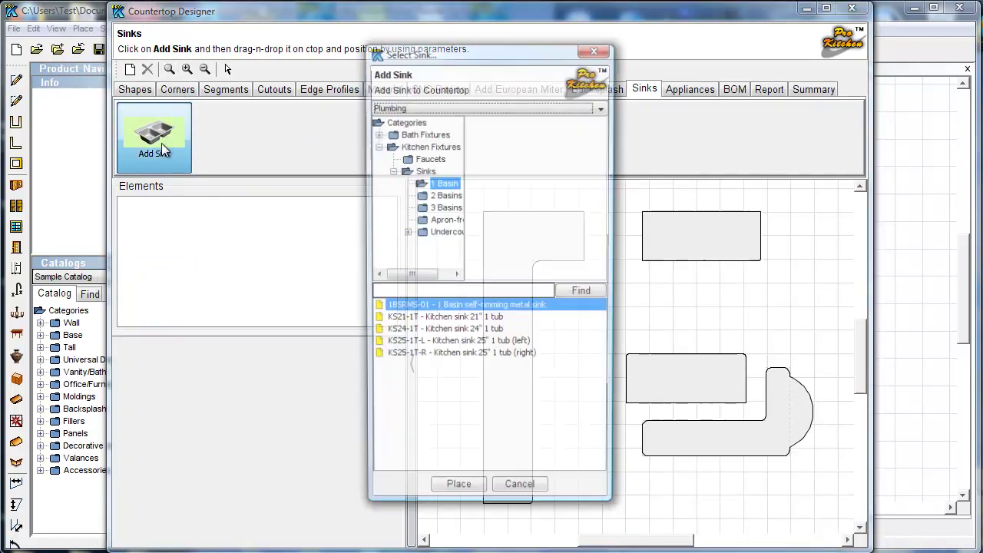
pyautogui.click(440, 197)
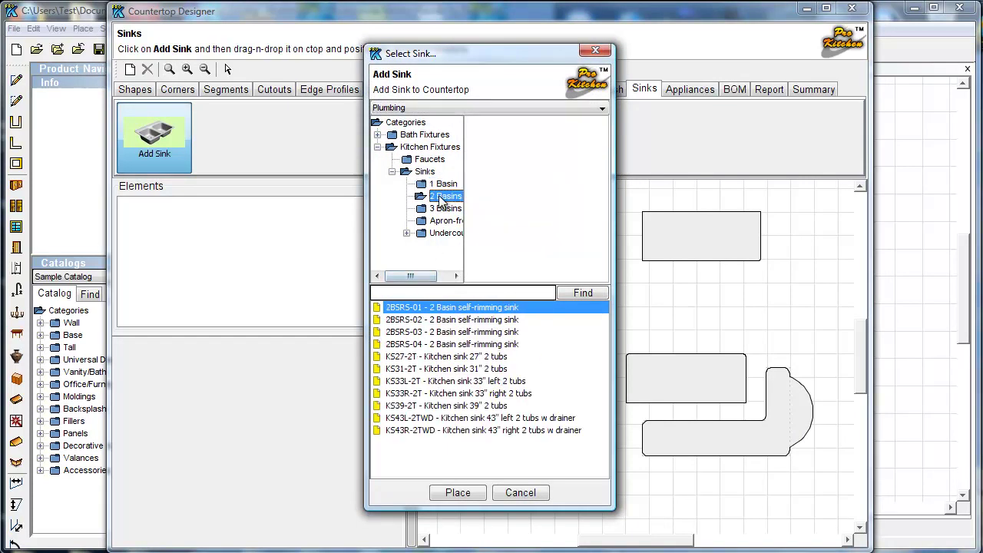
pyautogui.click(459, 492)
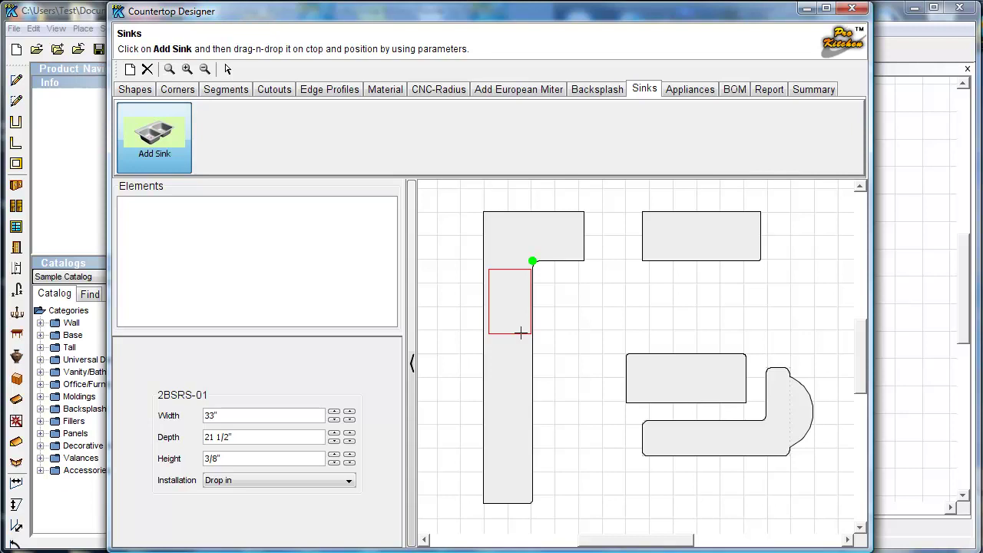
pyautogui.click(521, 401)
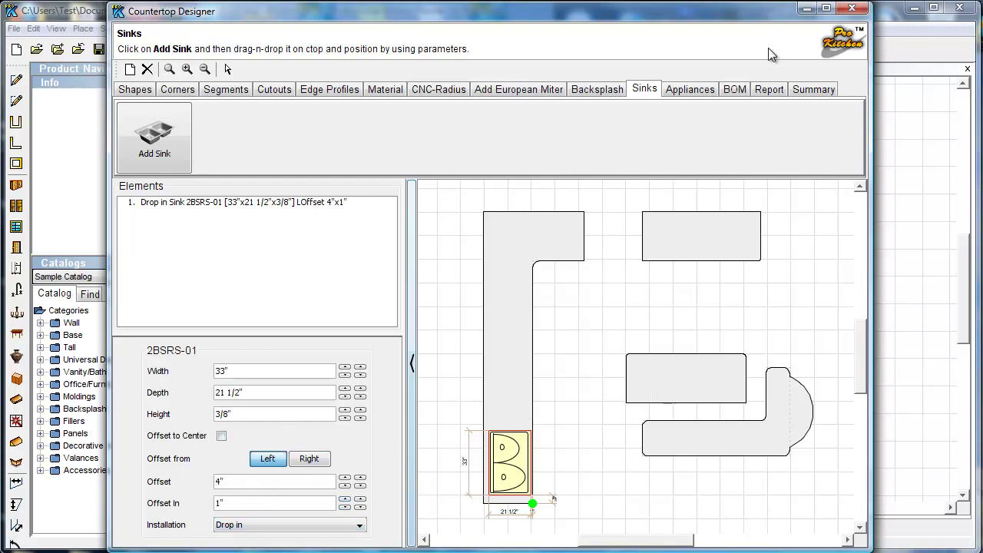
# Position the sink with a 79 1/2" offset from the left, measured to the sink's center
pyautogui.press('Escape')
pyautogui.write('79.5')
pyautogui.click(259, 459)
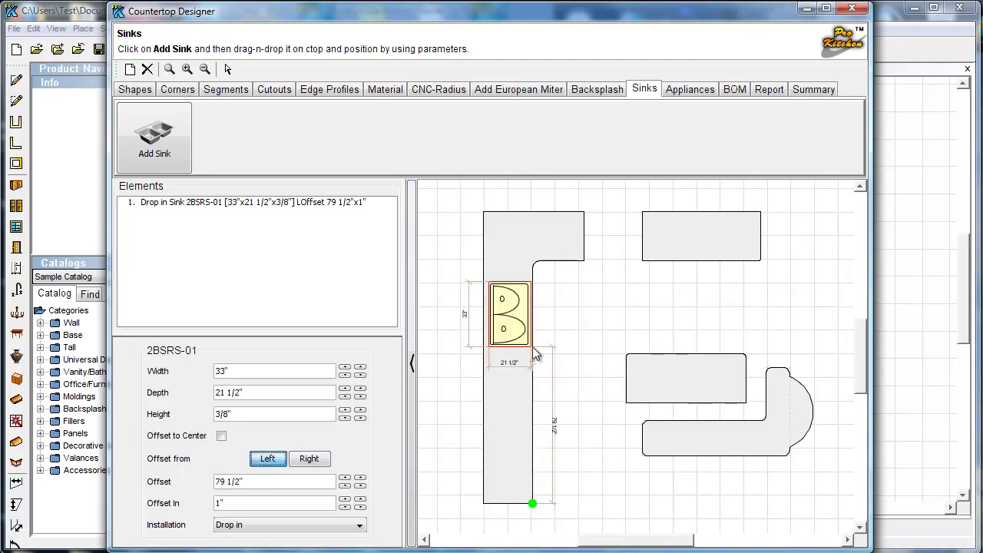
pyautogui.click(221, 436)
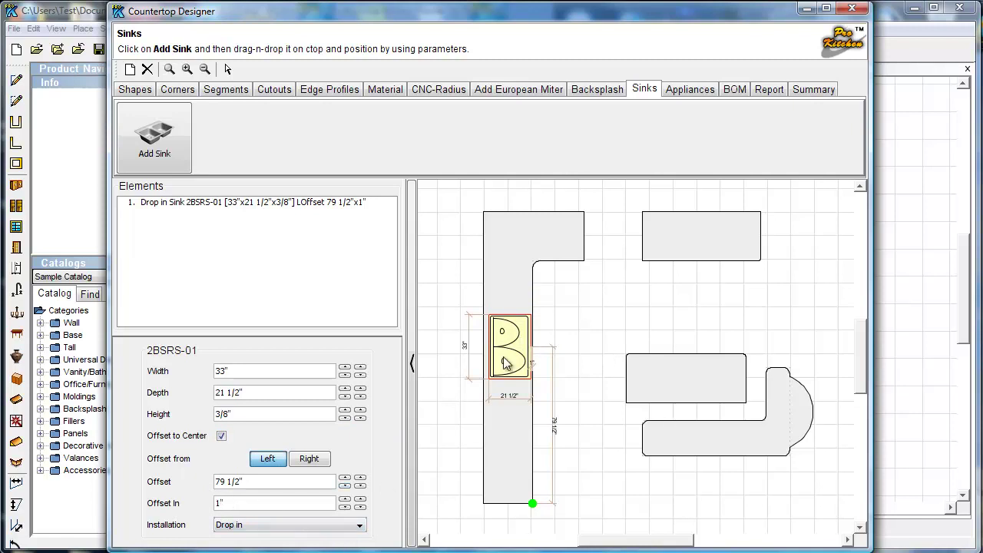
# Try a 3" inward offset for the sink and return it to 1"
pyautogui.click(345, 499)
pyautogui.click(344, 499)
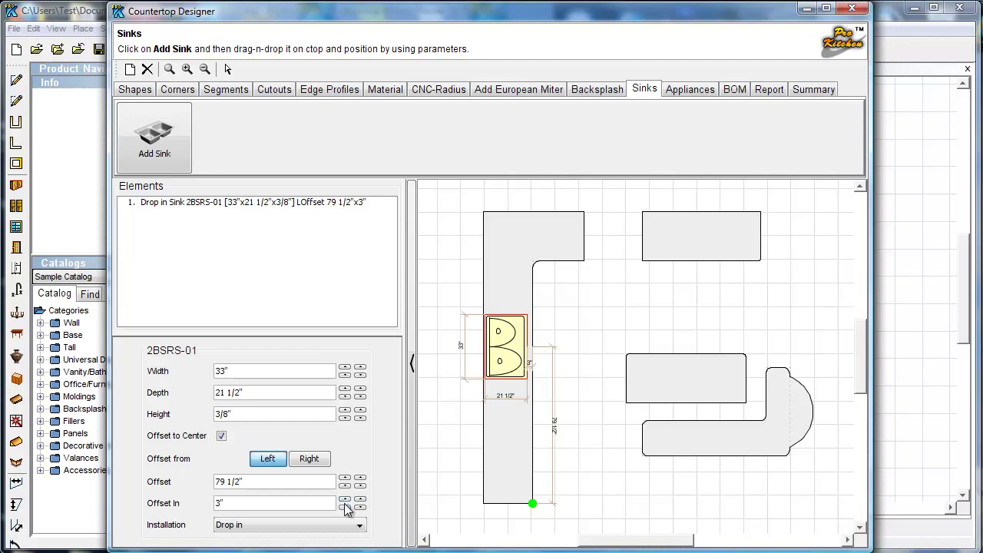
pyautogui.click(345, 507)
pyautogui.click(344, 507)
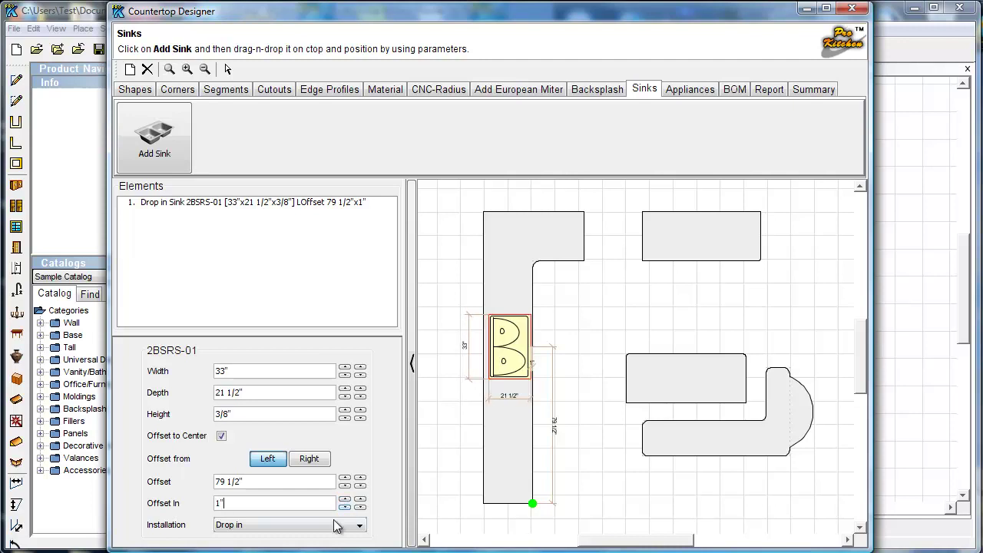
# Set the sink's installation type to Undermount and deselect the sink
pyautogui.click(319, 525)
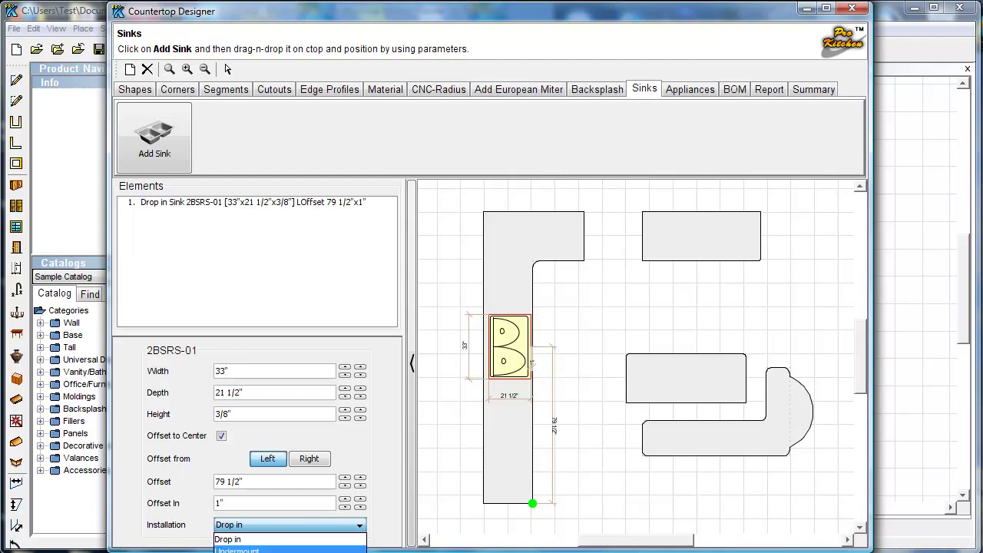
pyautogui.click(253, 550)
pyautogui.click(604, 432)
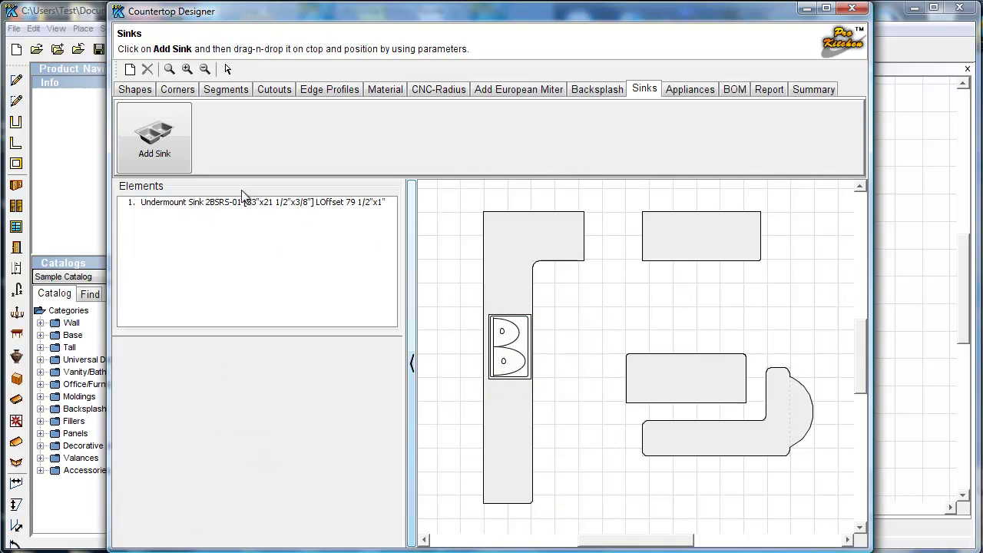
pyautogui.click(217, 204)
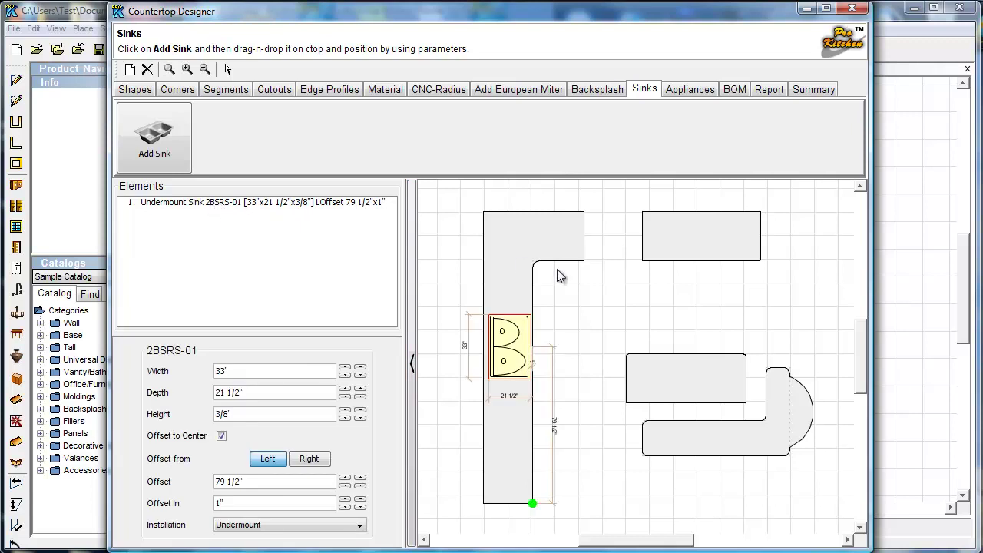
pyautogui.click(617, 330)
pyautogui.click(516, 367)
pyautogui.click(616, 311)
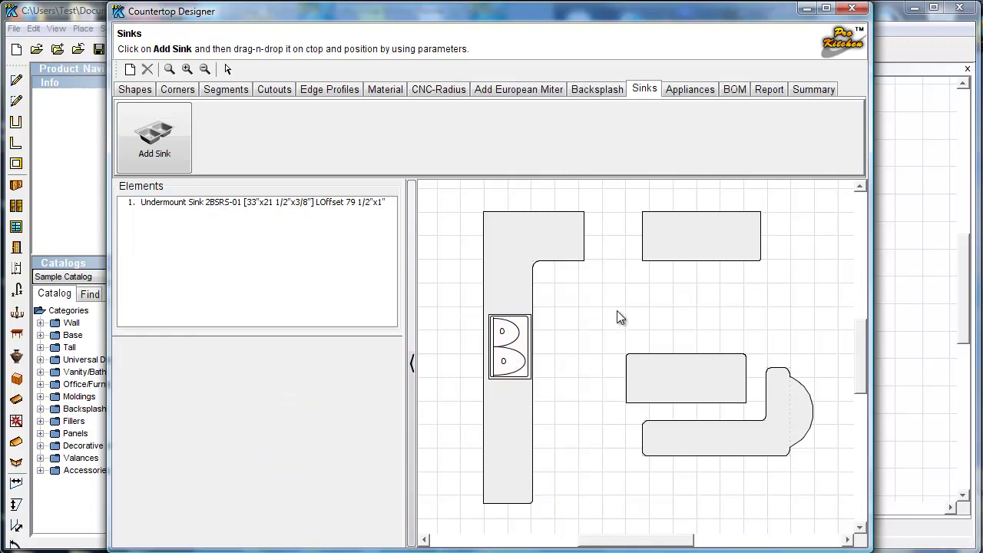
# Try the CKT-ECD-S Downdraft Electric Cooktop on the upper rectangular countertop and delete it again
pyautogui.click(672, 90)
pyautogui.click(135, 144)
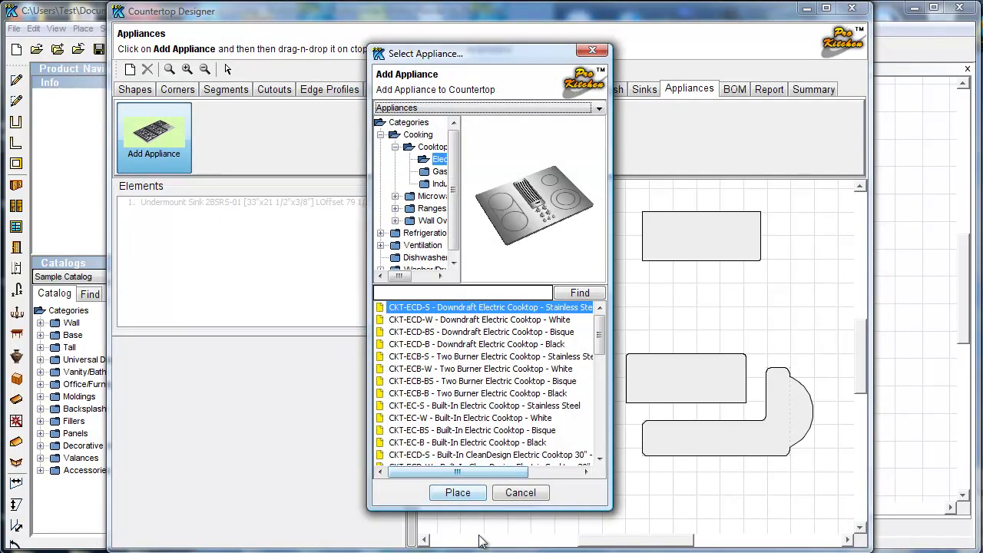
pyautogui.click(457, 492)
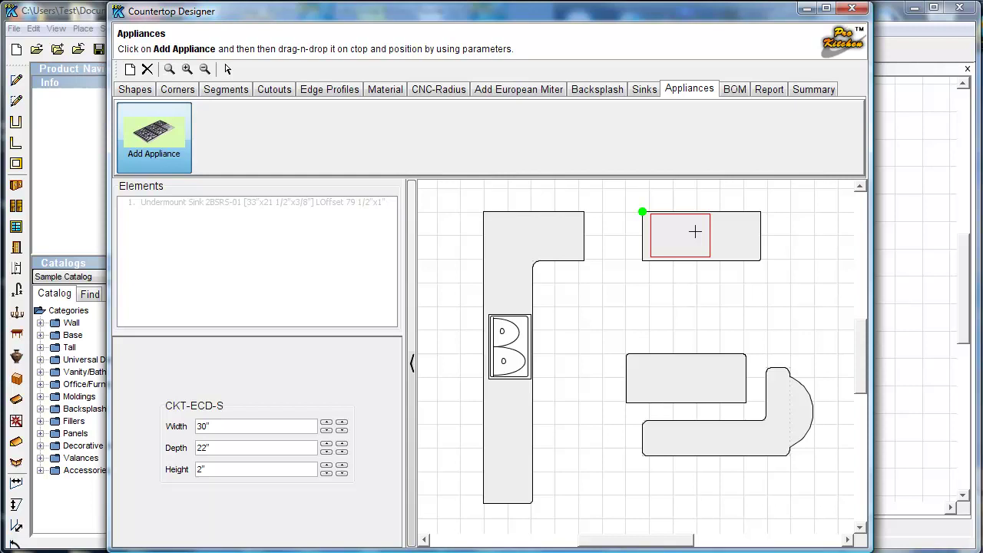
pyautogui.click(694, 231)
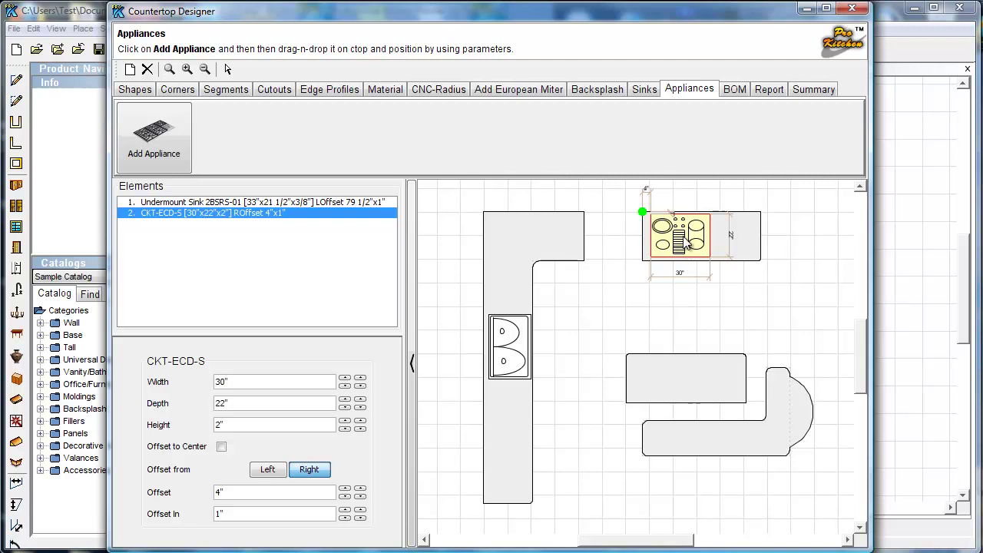
pyautogui.press('Delete')
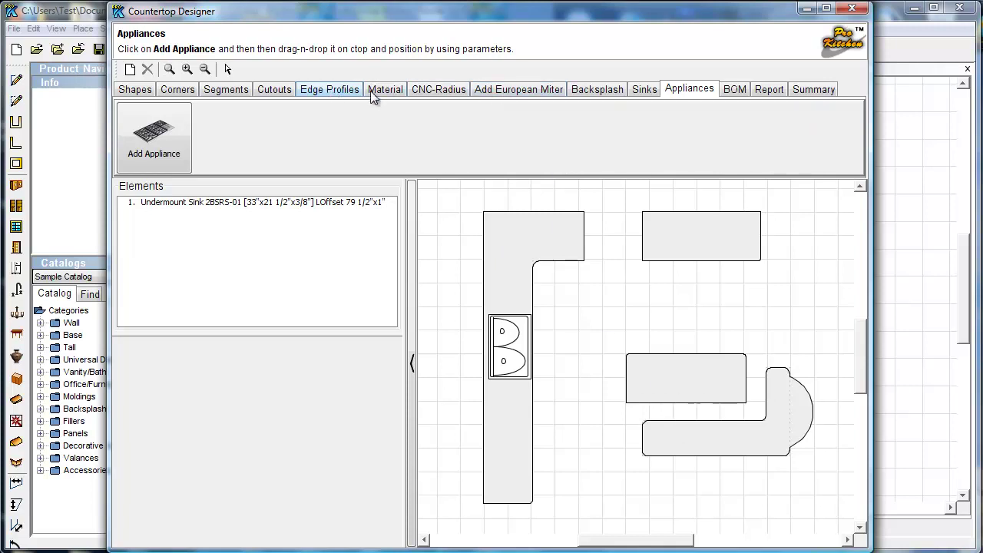
pyautogui.click(581, 92)
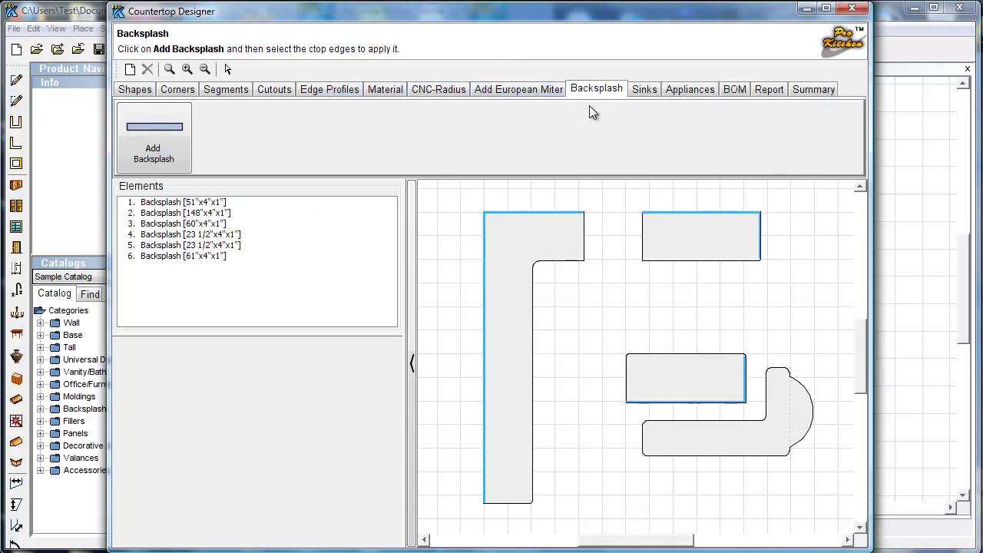
pyautogui.click(313, 93)
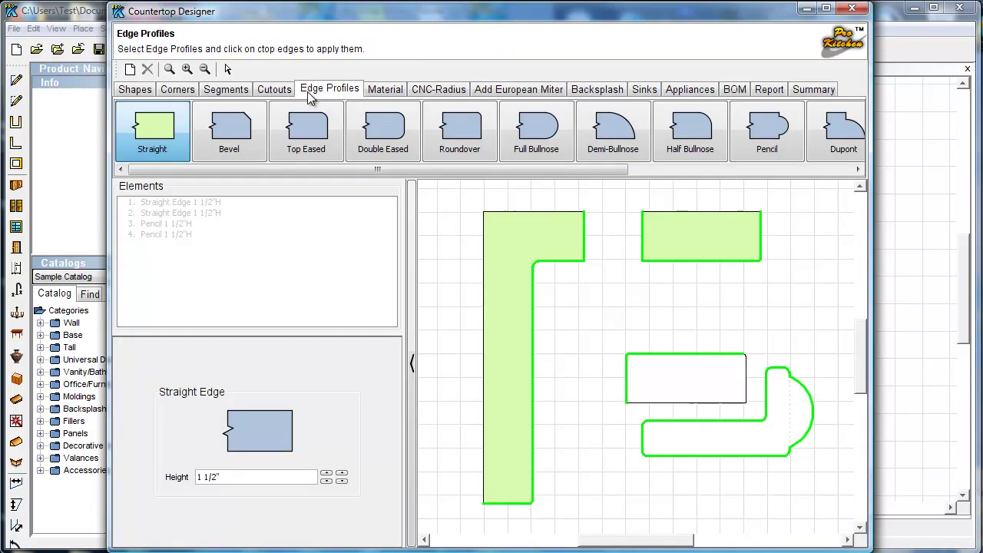
pyautogui.click(235, 91)
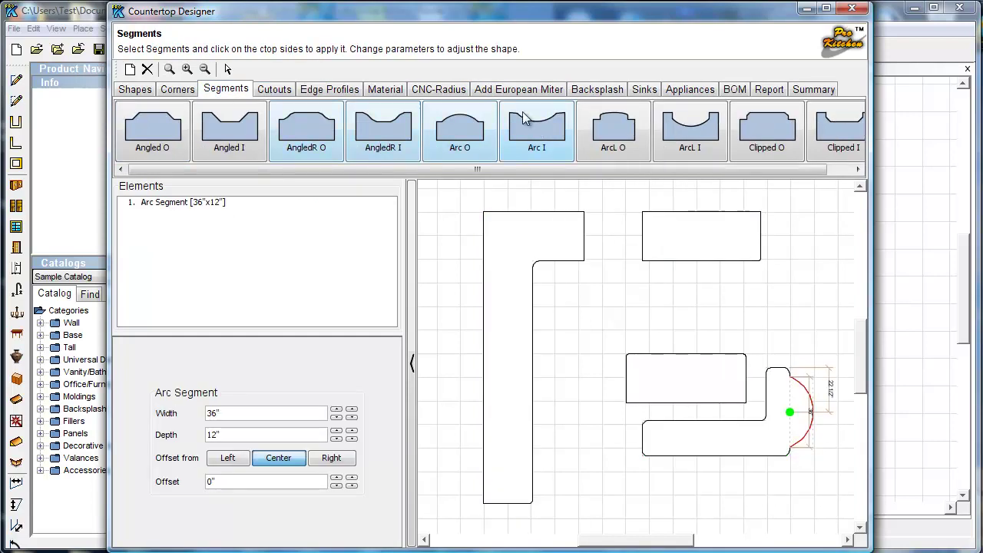
# Examine the bill of materials: the price list's corner and segment entries, their unit options, and the itemized countertop costs down to the total
pyautogui.click(733, 89)
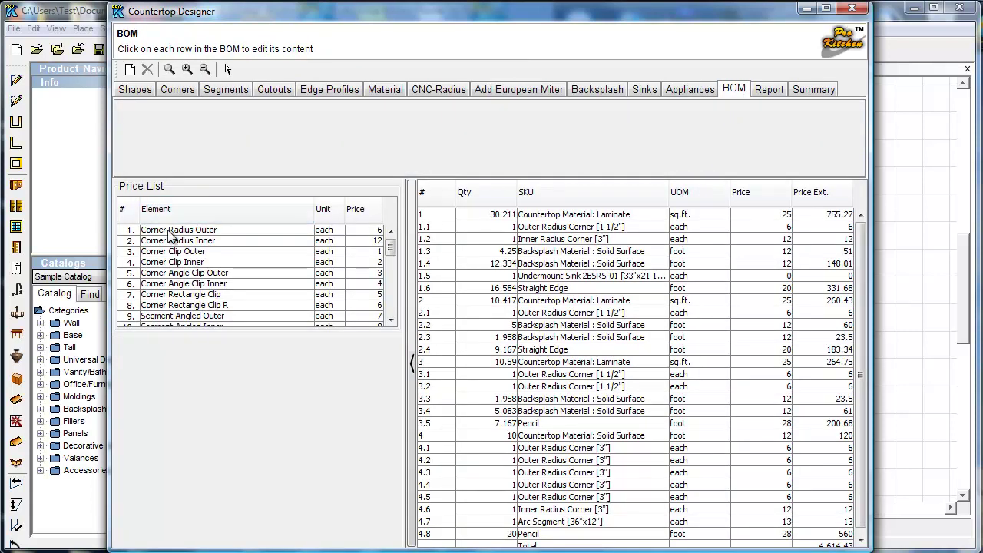
pyautogui.moveTo(393, 249)
pyautogui.mouseDown()
pyautogui.moveTo(392, 315)
pyautogui.moveTo(390, 244)
pyautogui.mouseUp()
pyautogui.click(208, 229)
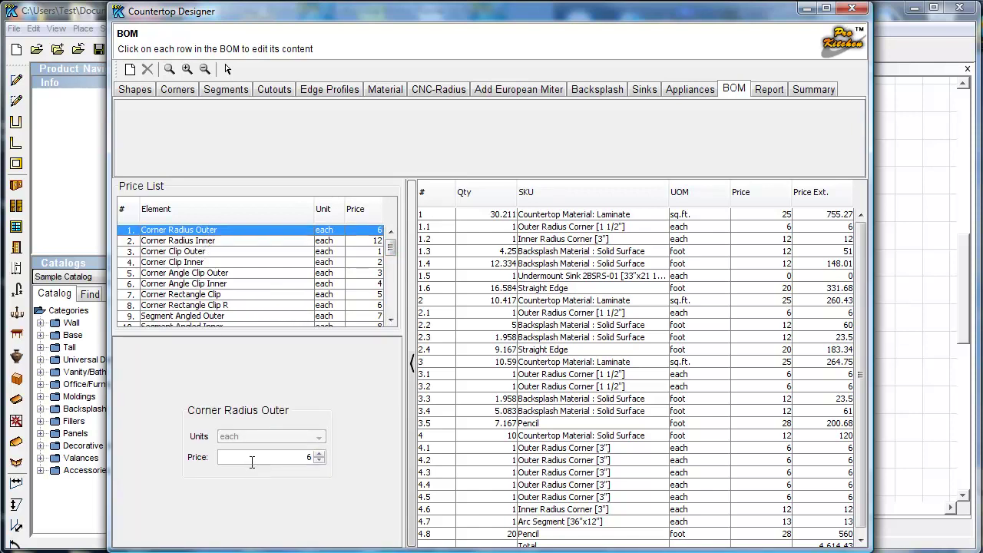
pyautogui.click(204, 262)
pyautogui.click(195, 295)
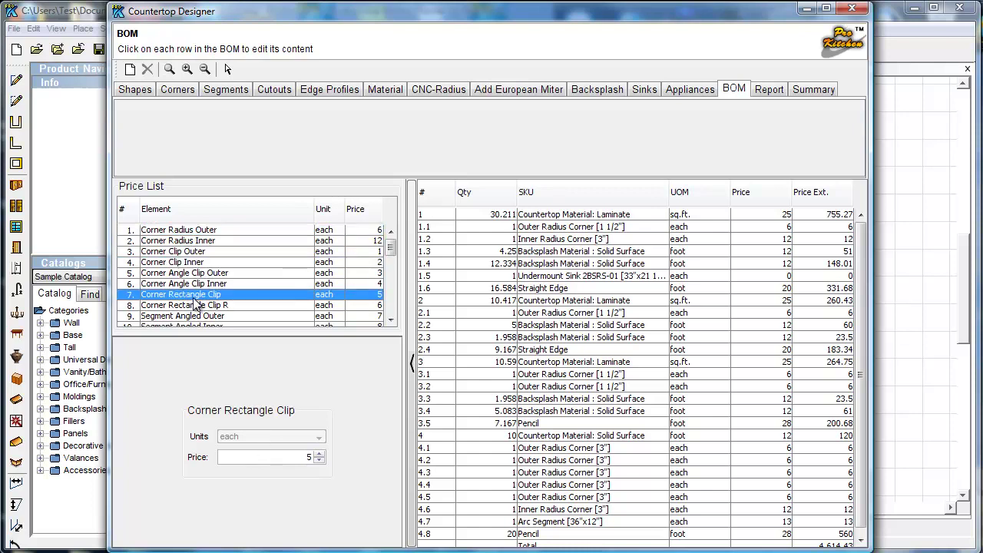
pyautogui.click(198, 315)
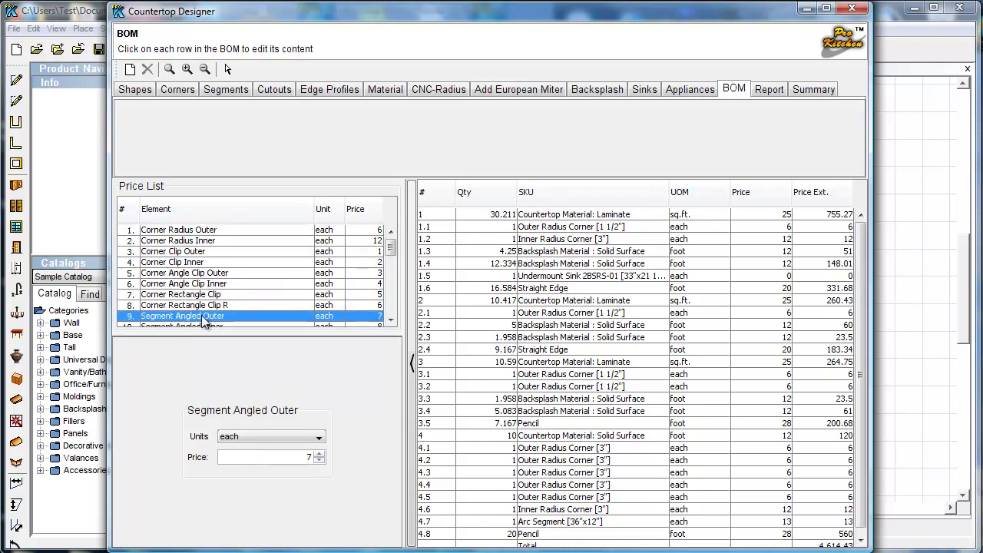
pyautogui.click(250, 440)
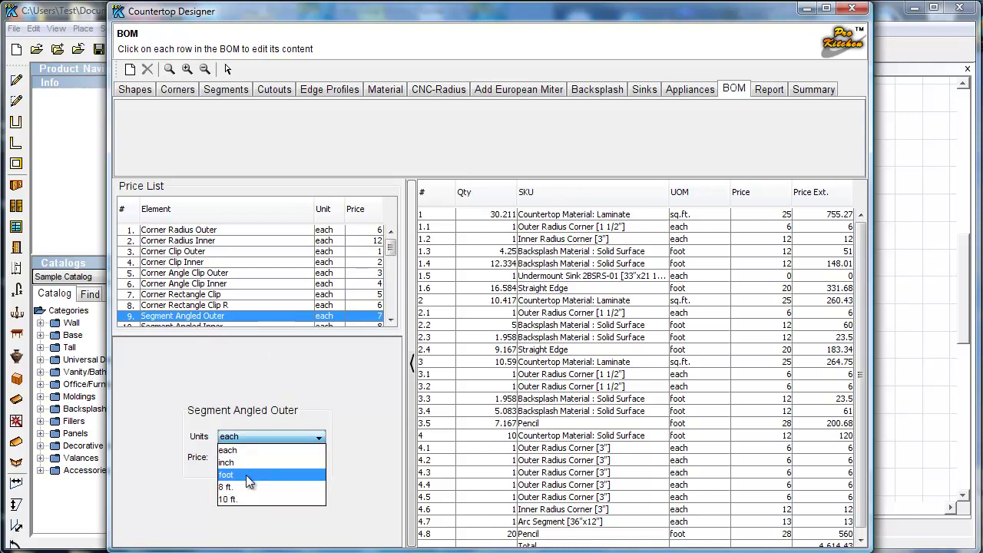
pyautogui.click(356, 402)
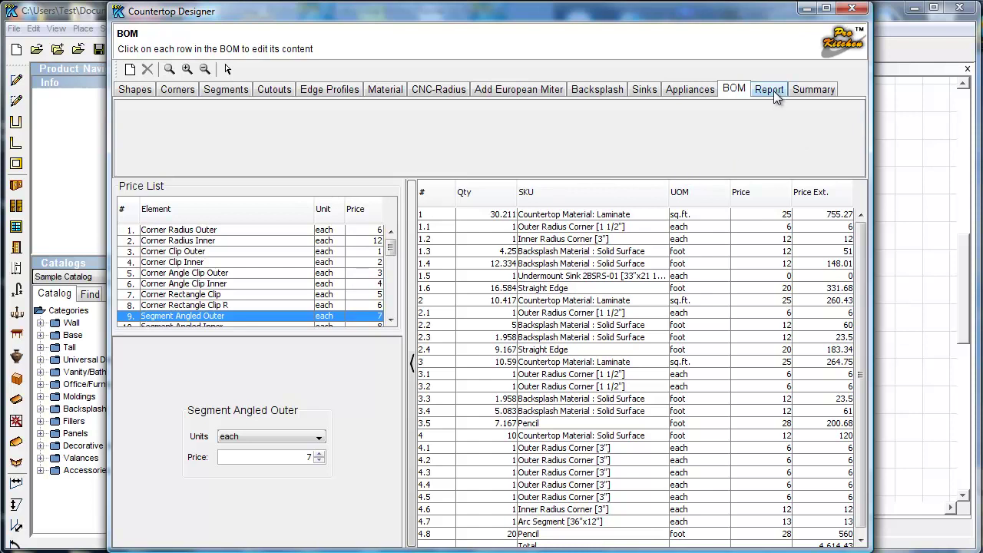
pyautogui.scroll(-1, 861, 322)
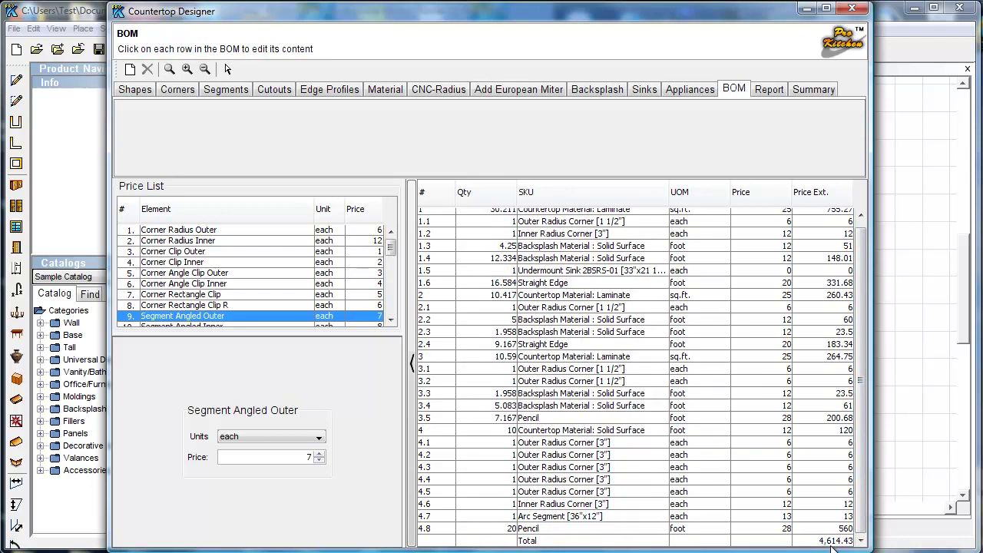
pyautogui.scroll(1, 860, 384)
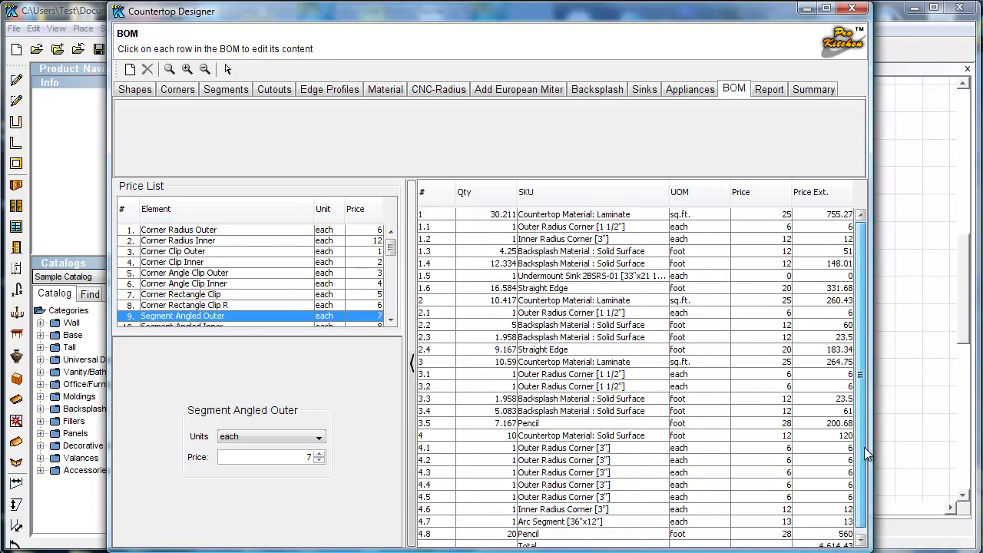
# Open the countertop report and refresh it to show the current design
pyautogui.click(765, 89)
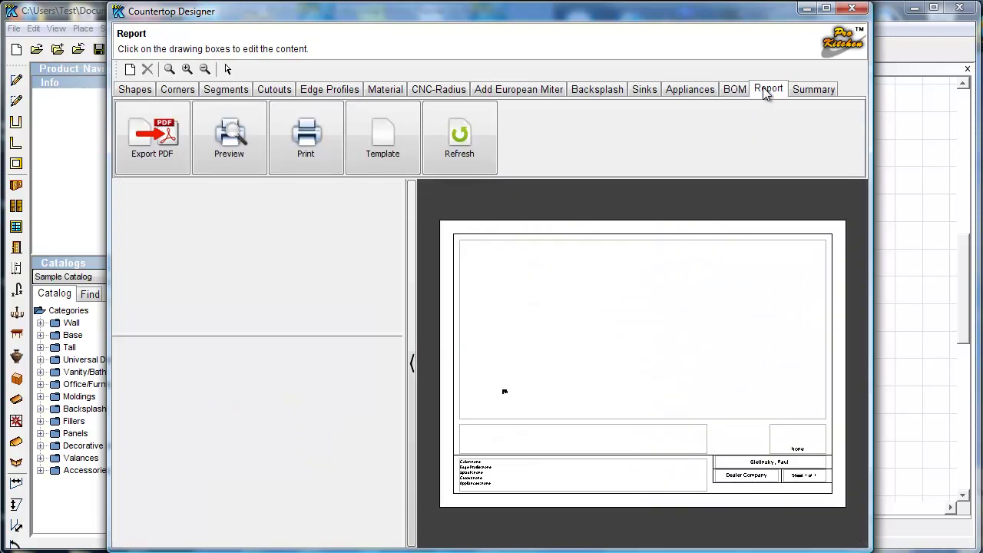
pyautogui.click(473, 153)
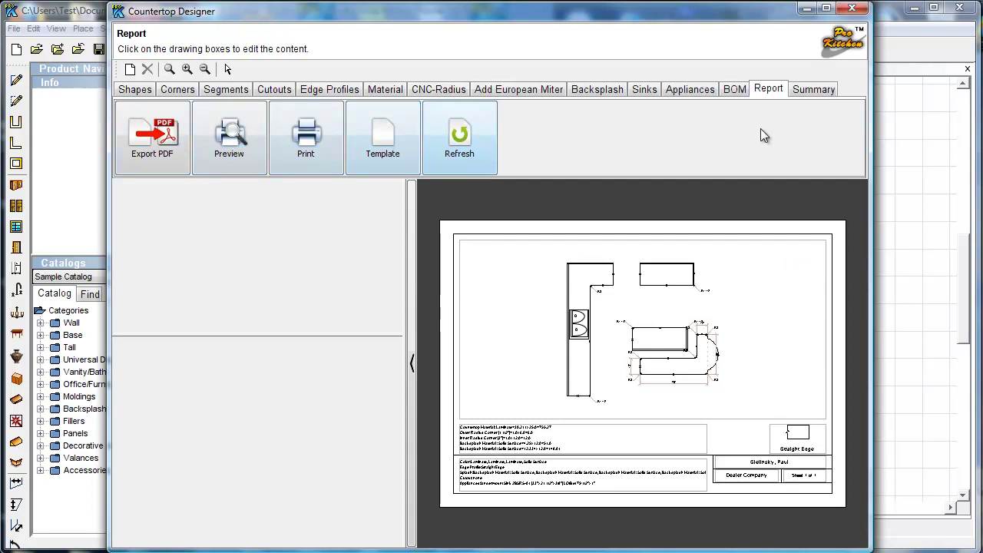
# Open the design summary and examine the listed elements of each countertop in turn
pyautogui.click(815, 89)
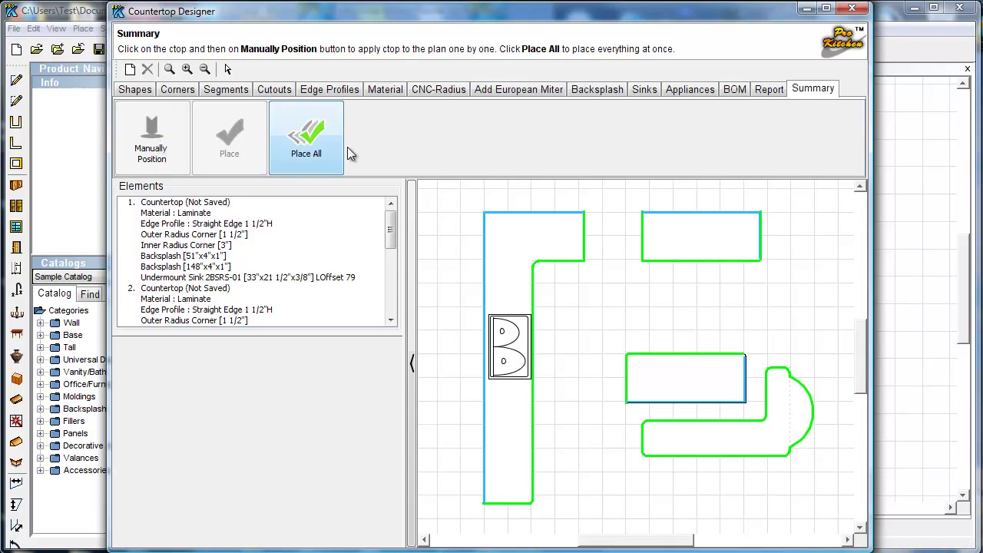
pyautogui.click(300, 170)
pyautogui.click(720, 436)
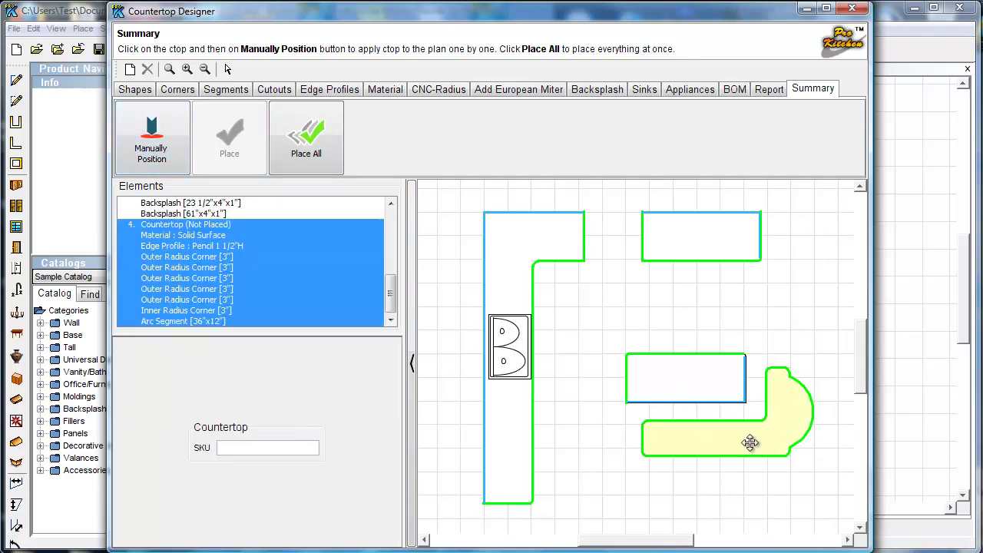
pyautogui.click(698, 384)
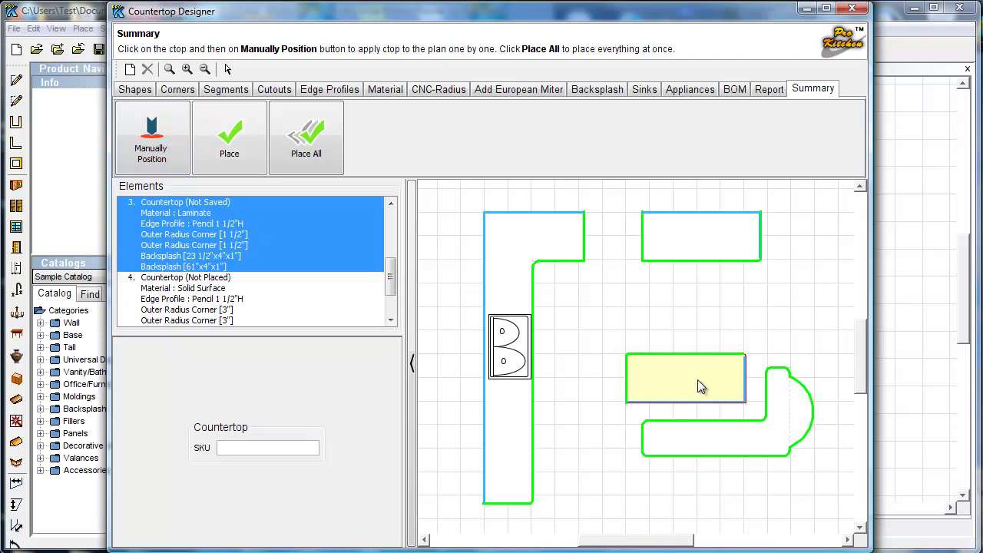
pyautogui.click(512, 274)
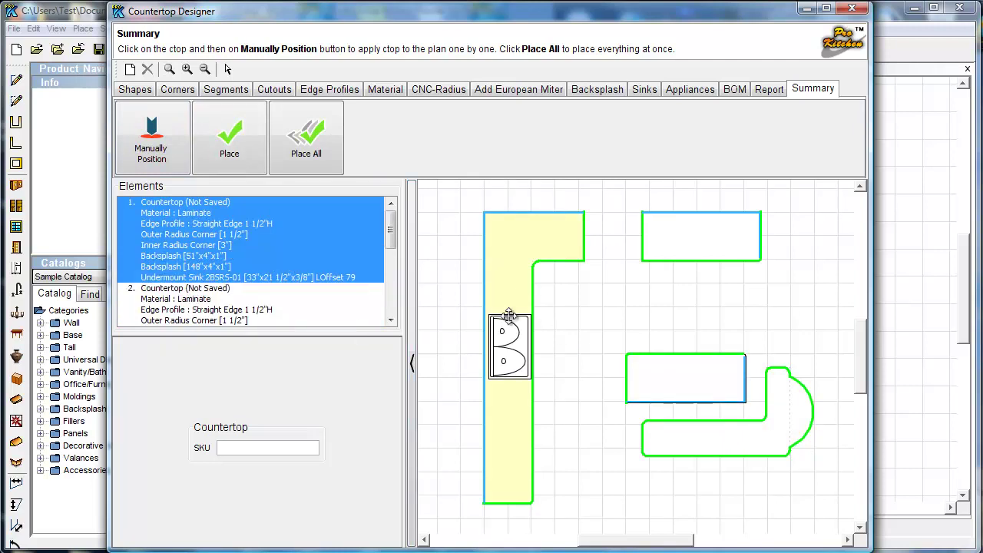
pyautogui.click(688, 234)
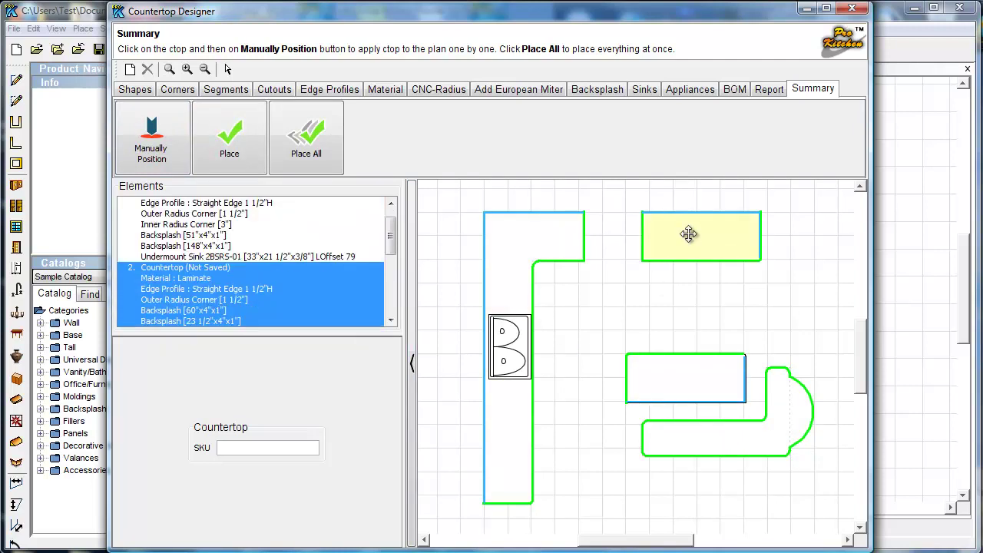
pyautogui.click(483, 267)
# Manually position the L-shaped solid surface countertop around the island's outer wall corner in the floor plan
pyautogui.click(742, 446)
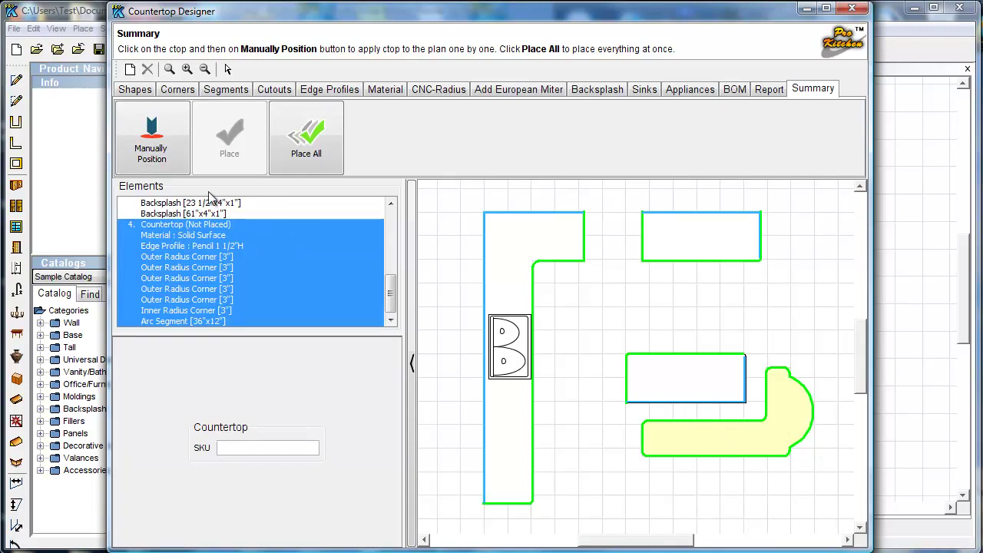
pyautogui.click(149, 158)
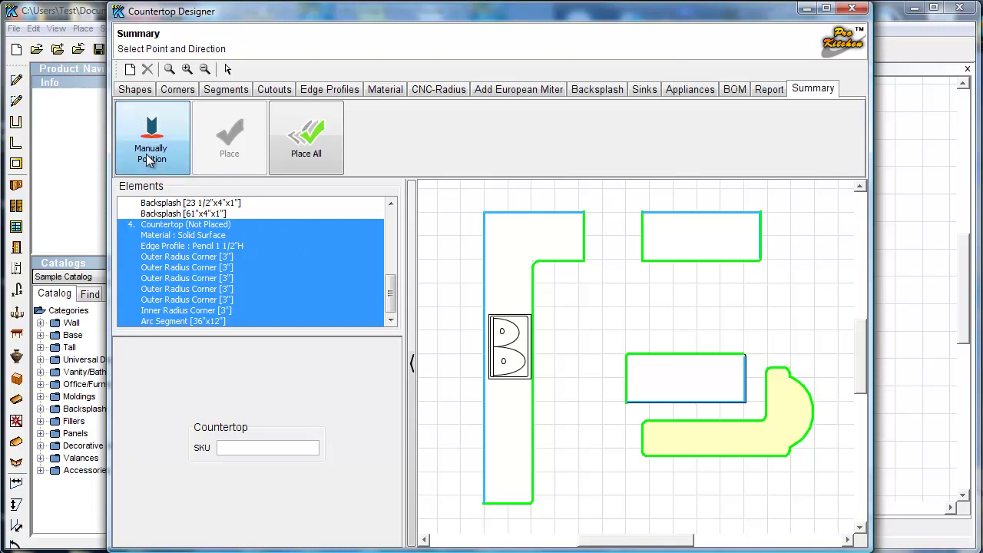
pyautogui.click(738, 442)
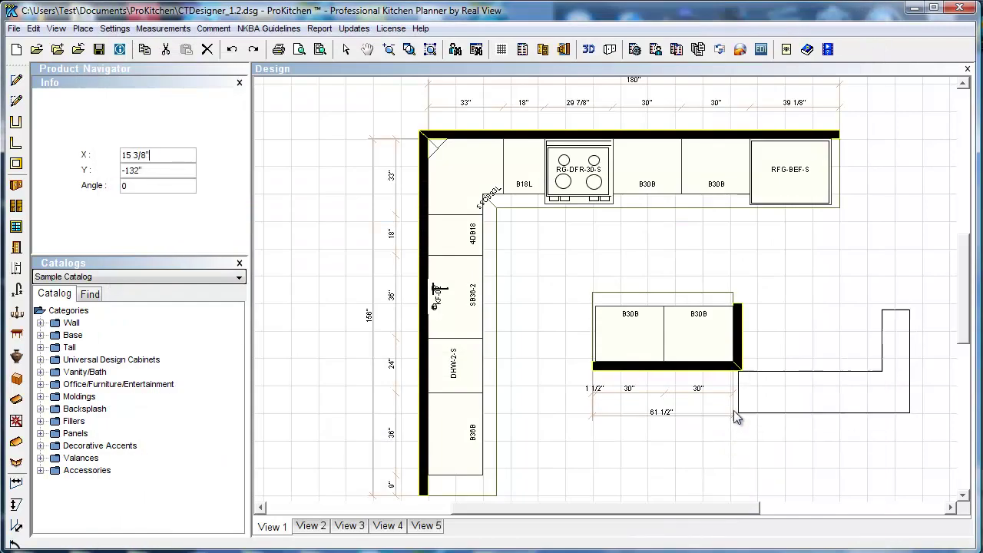
pyautogui.click(588, 405)
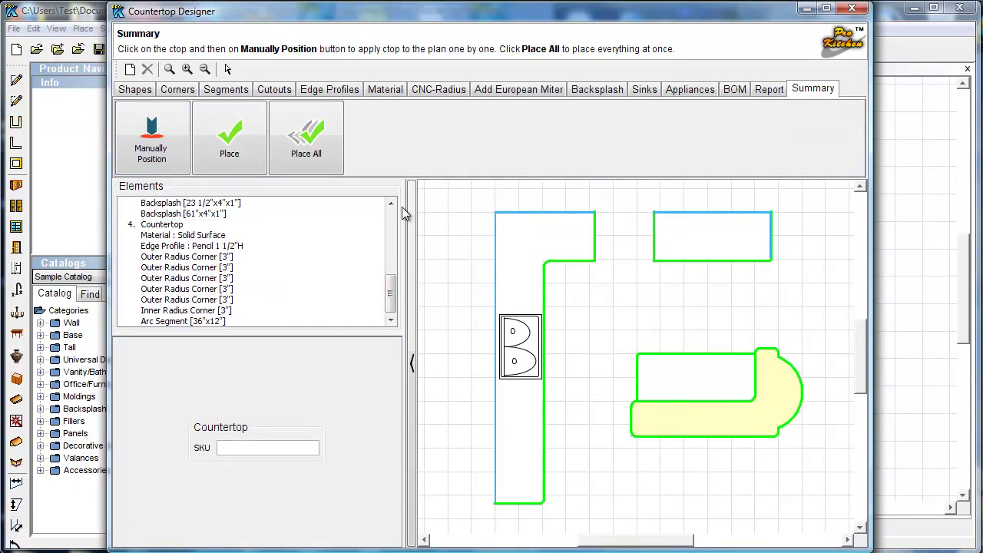
# Place all countertops into the floor plan and close the Countertop Designer
pyautogui.click(317, 134)
pyautogui.click(216, 309)
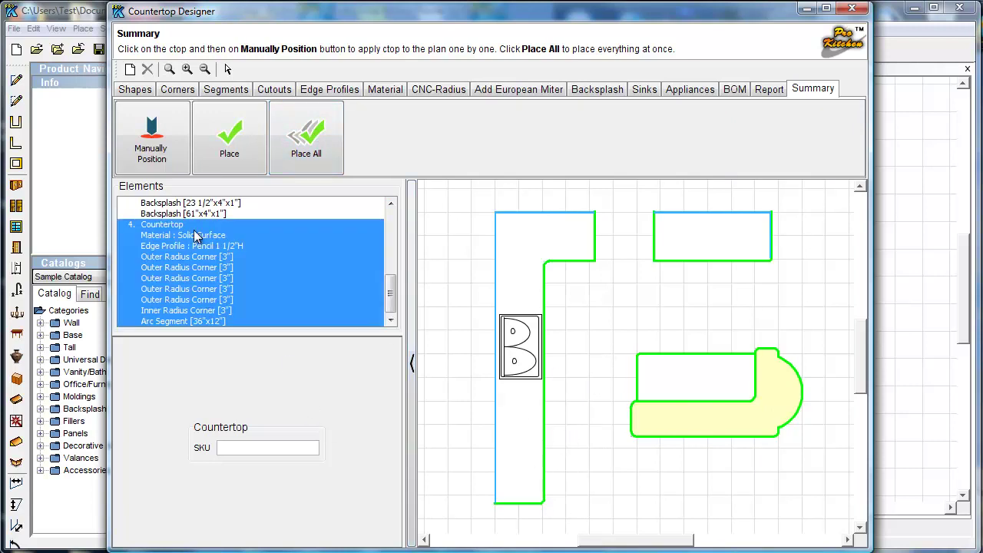
pyautogui.click(191, 212)
pyautogui.click(314, 146)
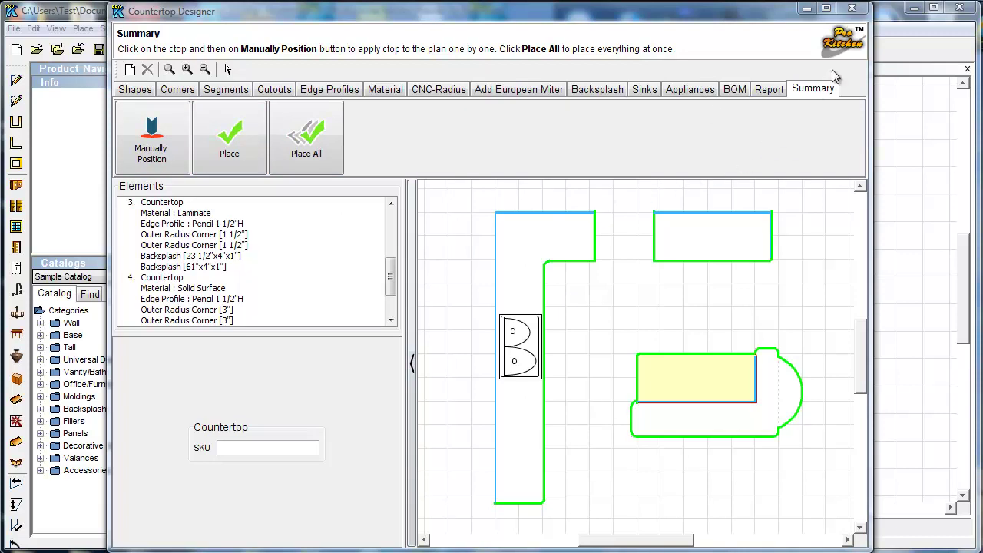
pyautogui.click(852, 8)
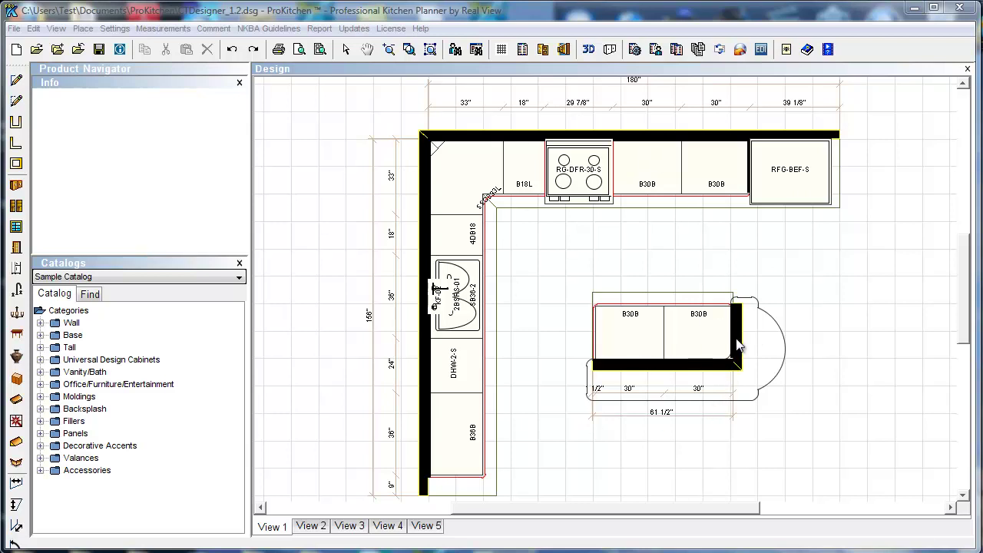
# Raise the L-shaped island bar countertop by setting its bottom height to 40.5"
pyautogui.scroll(-2, 811, 333)
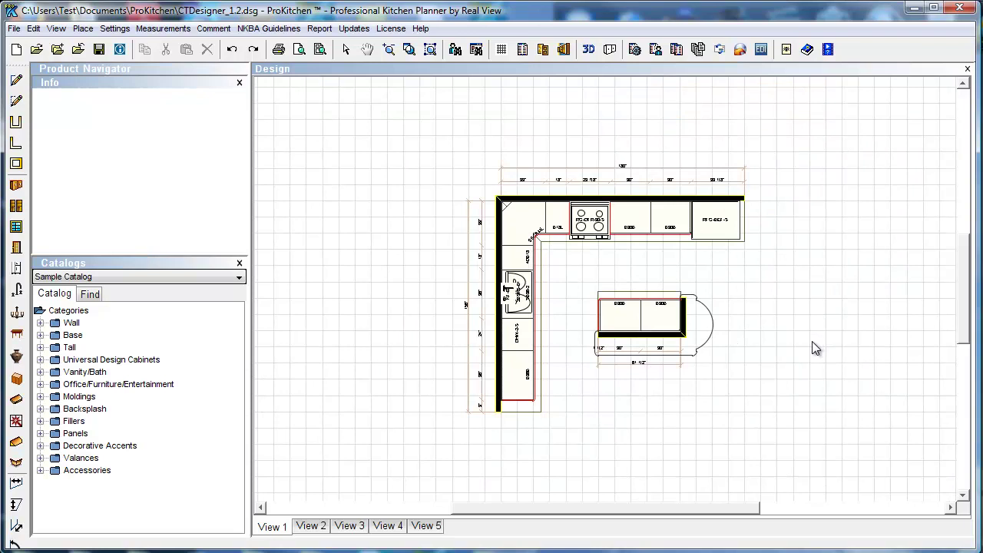
pyautogui.scroll(2, 811, 341)
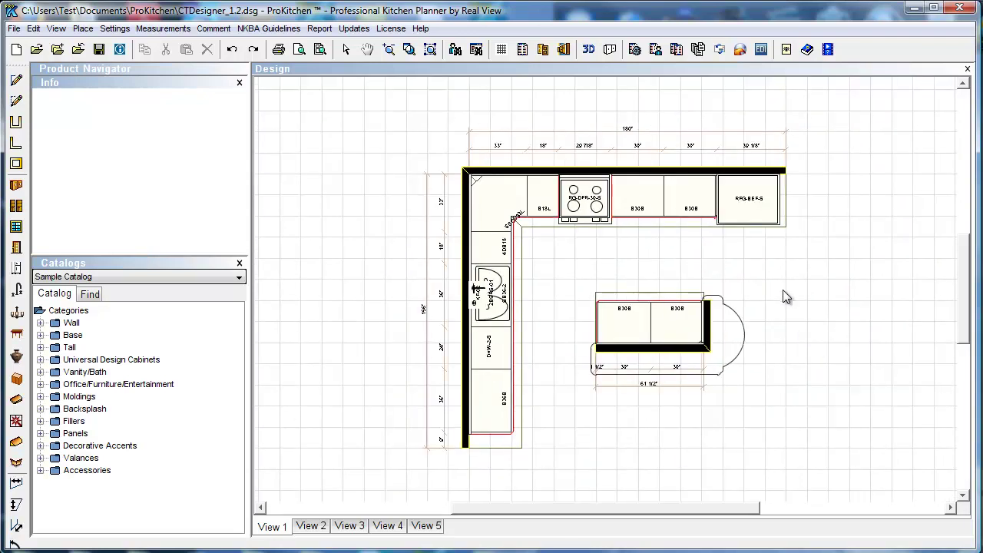
pyautogui.click(430, 49)
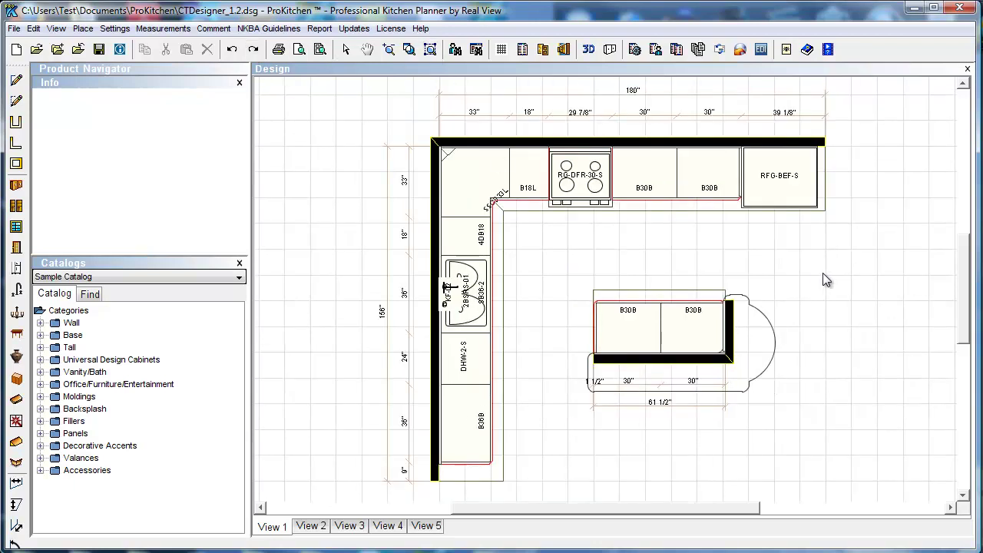
pyautogui.rightClick(751, 359)
pyautogui.moveTo(783, 367)
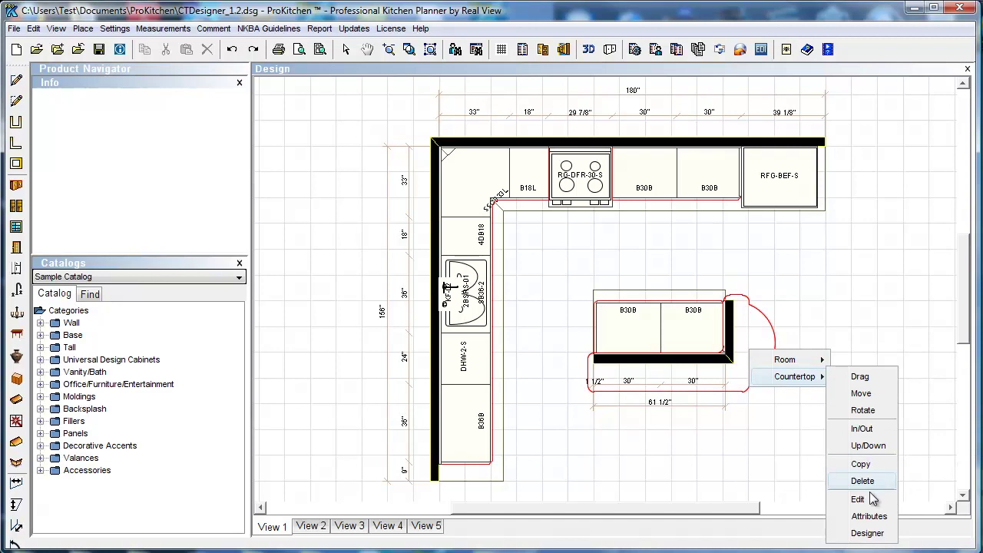
pyautogui.click(864, 449)
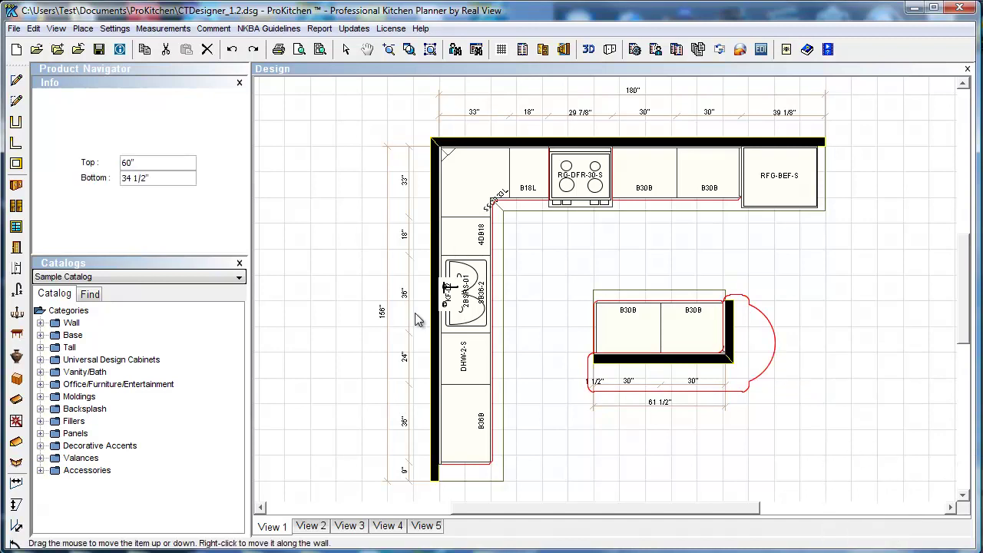
pyautogui.click(160, 178)
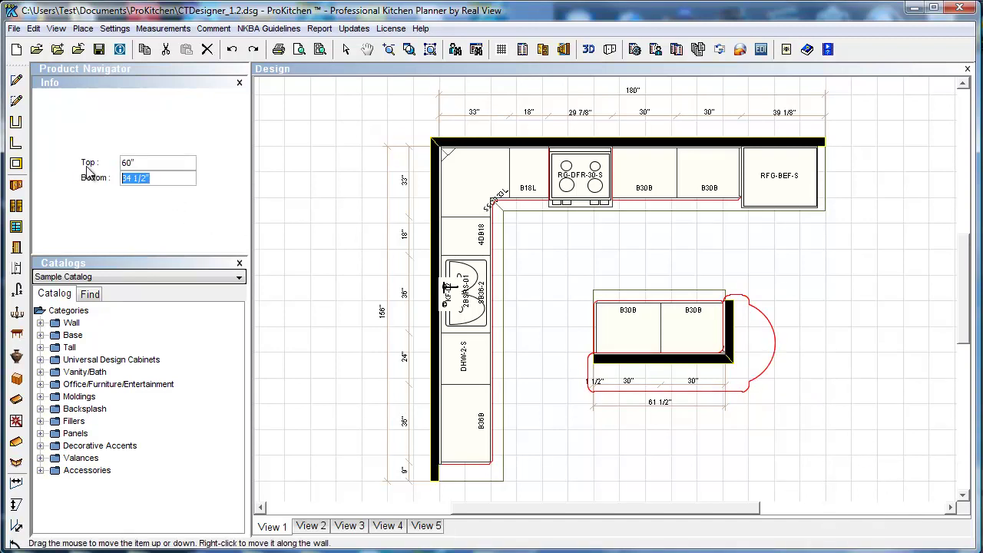
pyautogui.write('40.5')
pyautogui.press('Return')
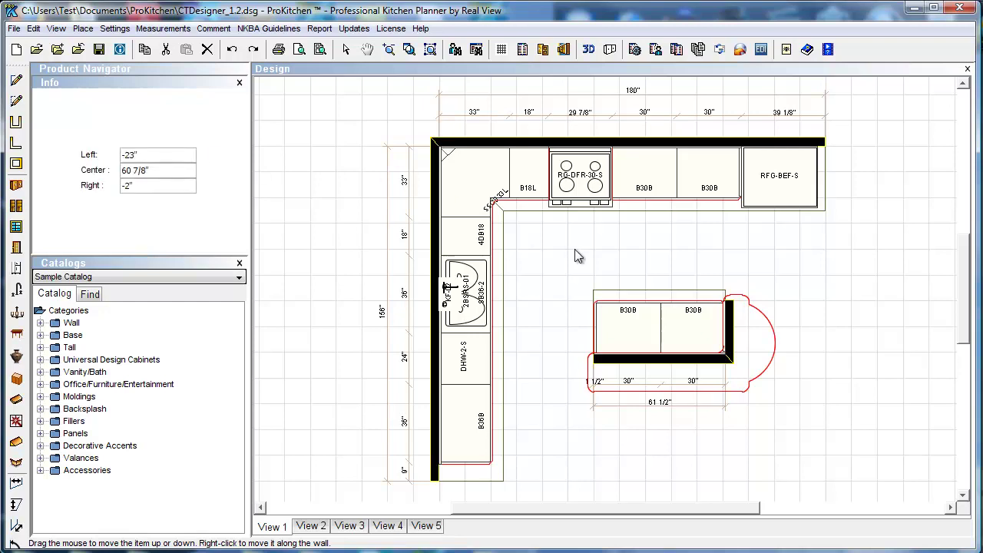
pyautogui.click(579, 260)
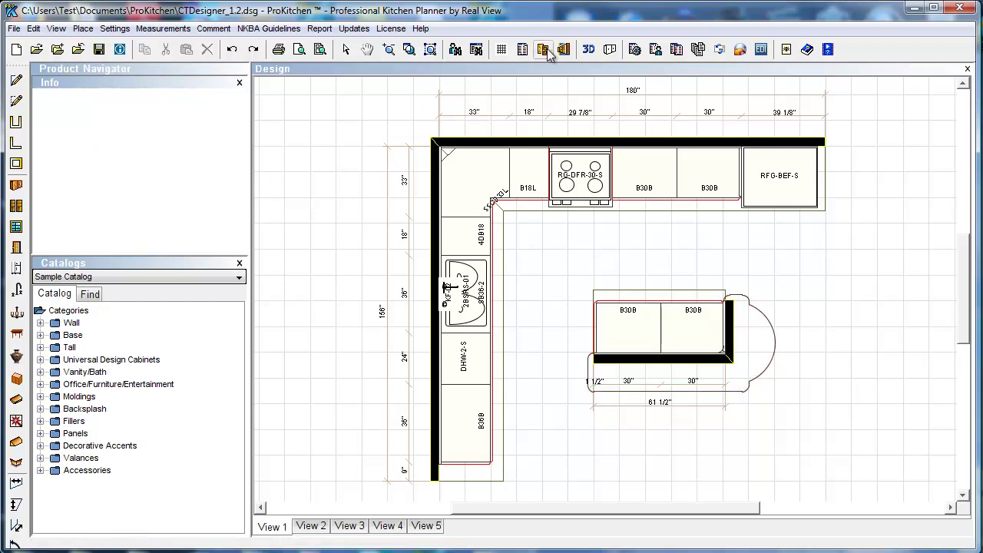
# Examine the placed countertops, backsplashes and sink in the 3D view from above, and return to the floor plan
pyautogui.click(589, 50)
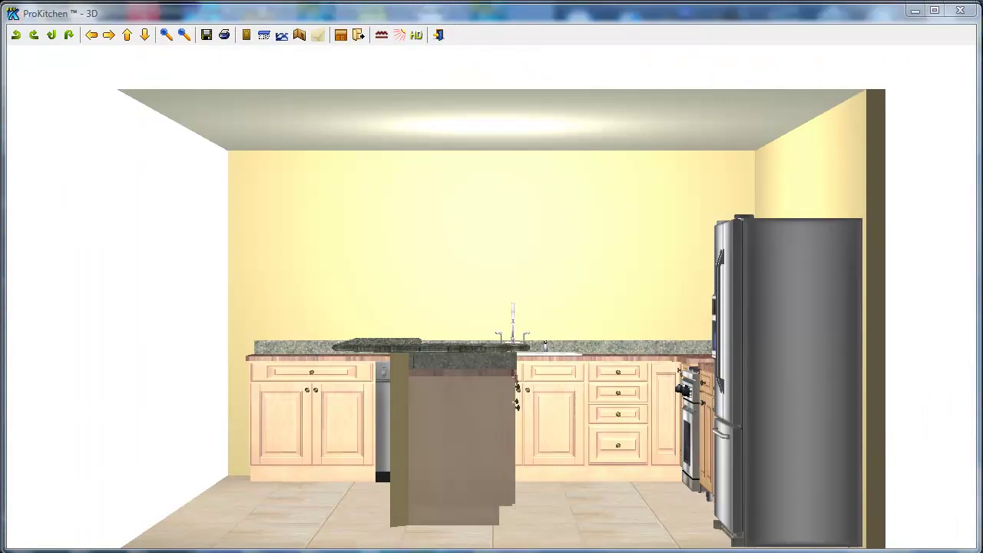
pyautogui.moveTo(337, 300); pyautogui.dragTo(395, 373)
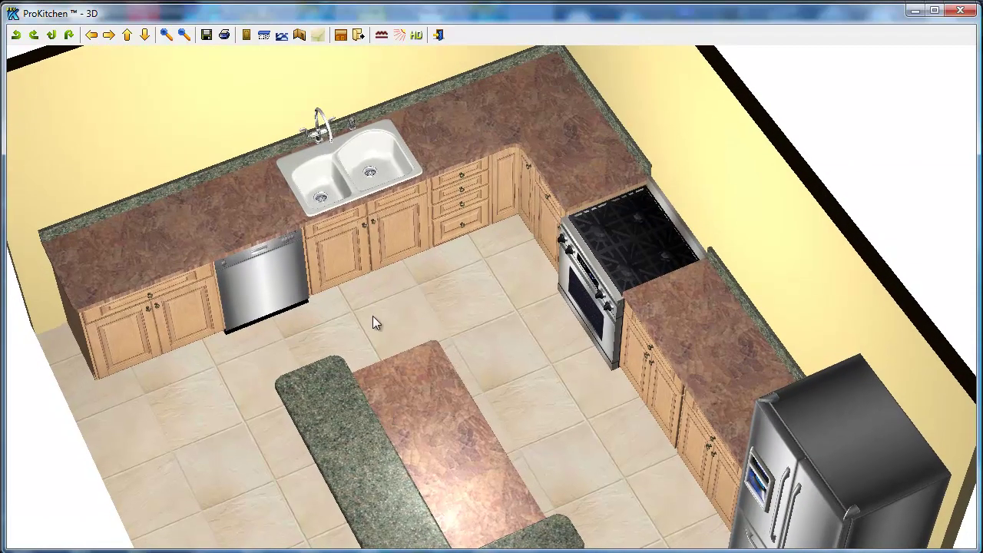
pyautogui.moveTo(392, 385); pyautogui.dragTo(408, 351)
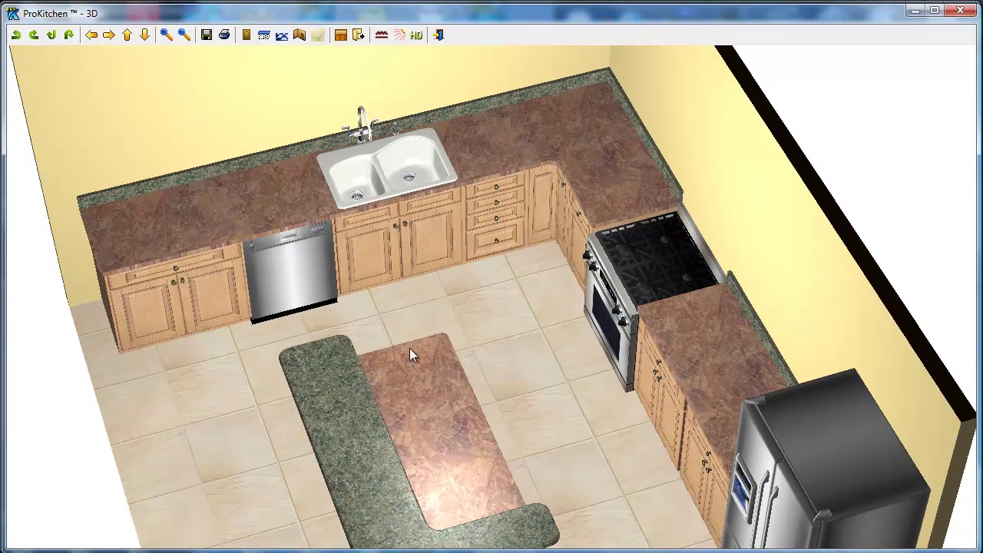
pyautogui.click(959, 10)
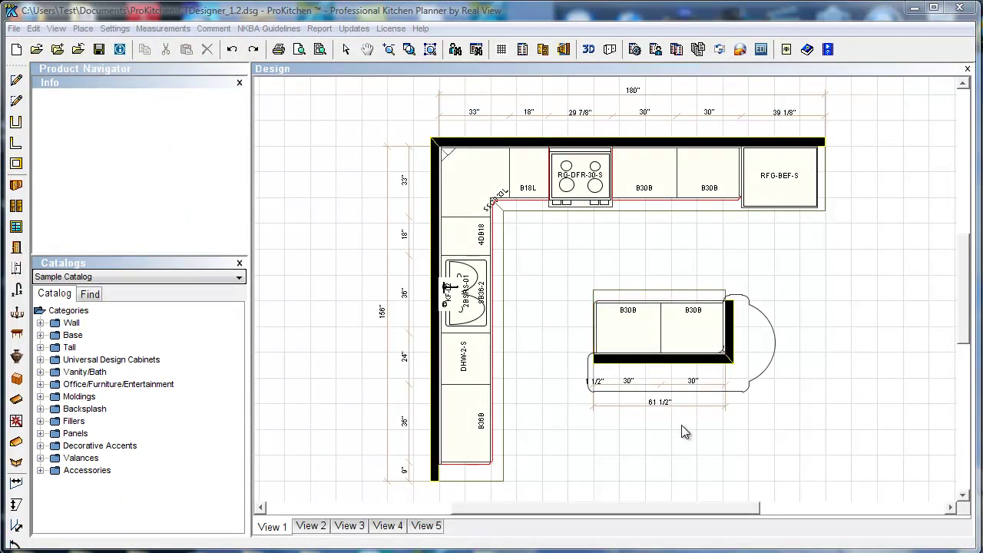
# Reopen the Countertop Designer and delete the 60" backsplash behind the upper rectangular countertop
pyautogui.click(16, 422)
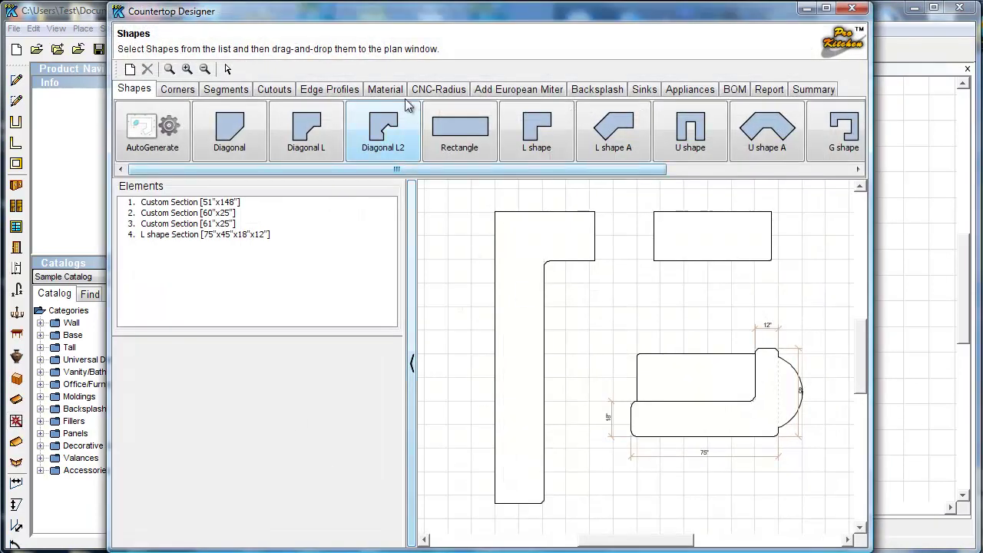
pyautogui.click(595, 89)
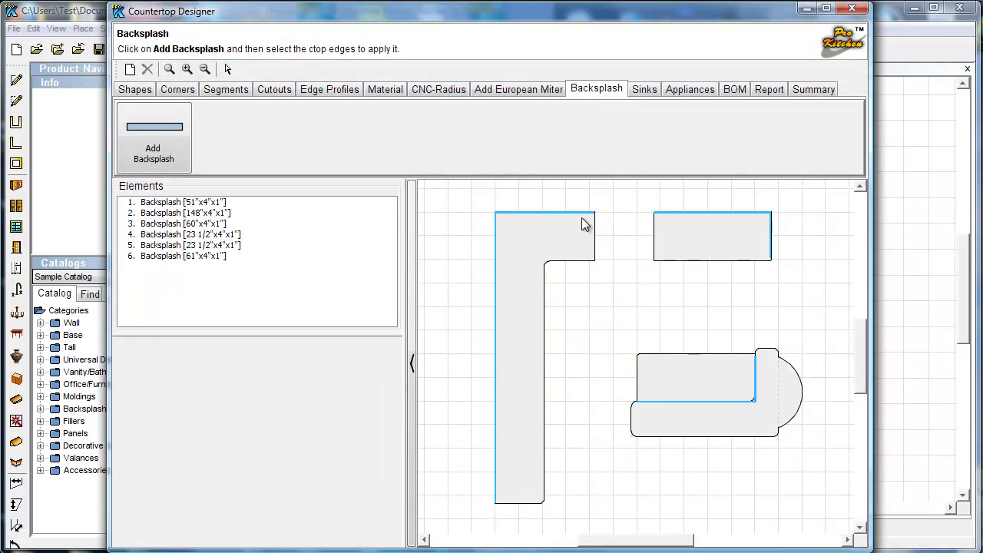
pyautogui.click(670, 211)
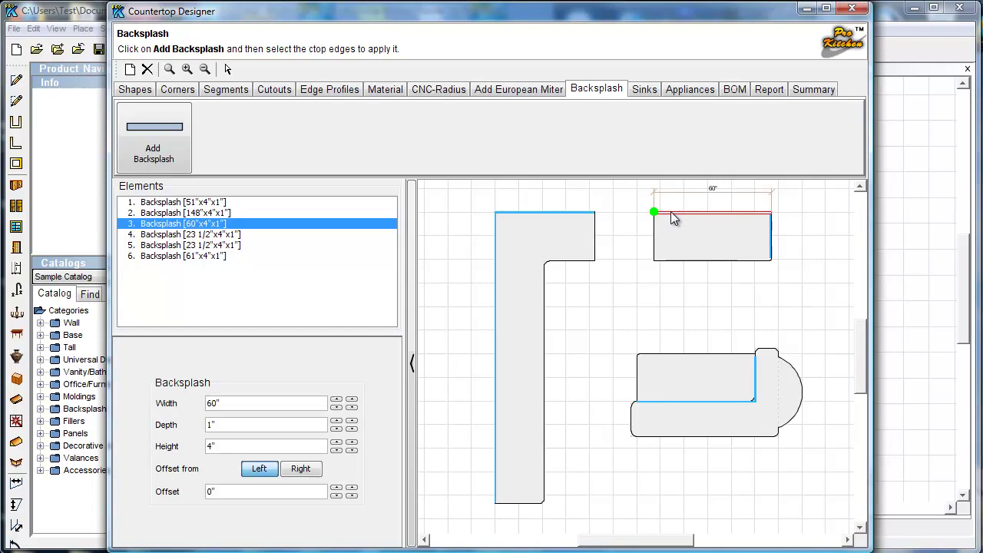
pyautogui.press('Delete')
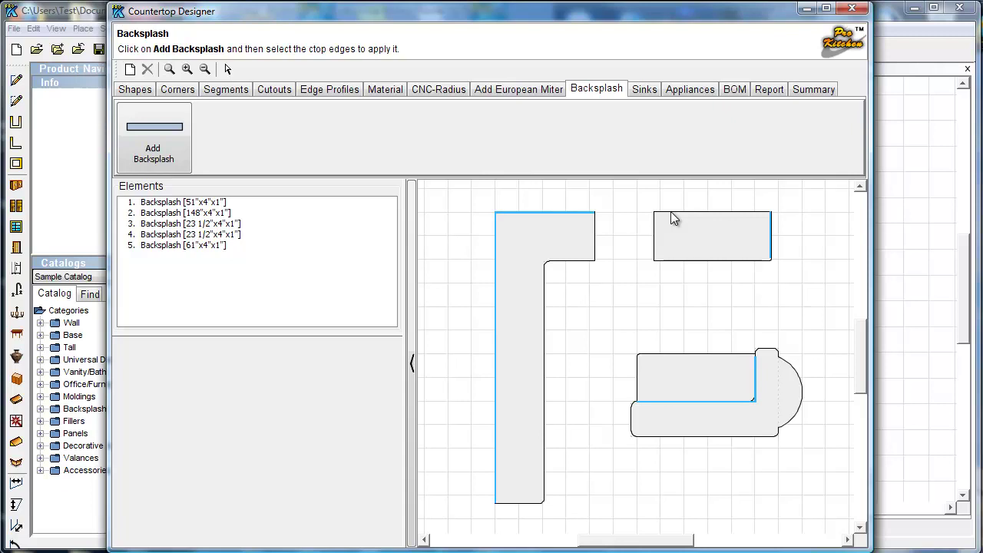
# Set the width of the 51" backsplash along the L-shaped wall countertop's upper edge to 141"
pyautogui.click(536, 212)
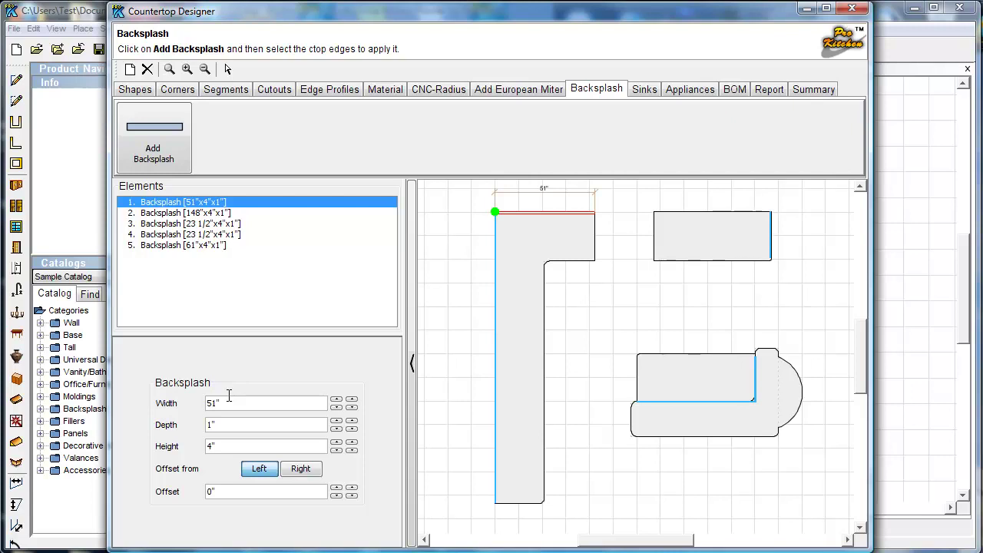
pyautogui.click(226, 403)
pyautogui.moveTo(227, 403); pyautogui.dragTo(197, 410)
pyautogui.write('141')
pyautogui.click(230, 443)
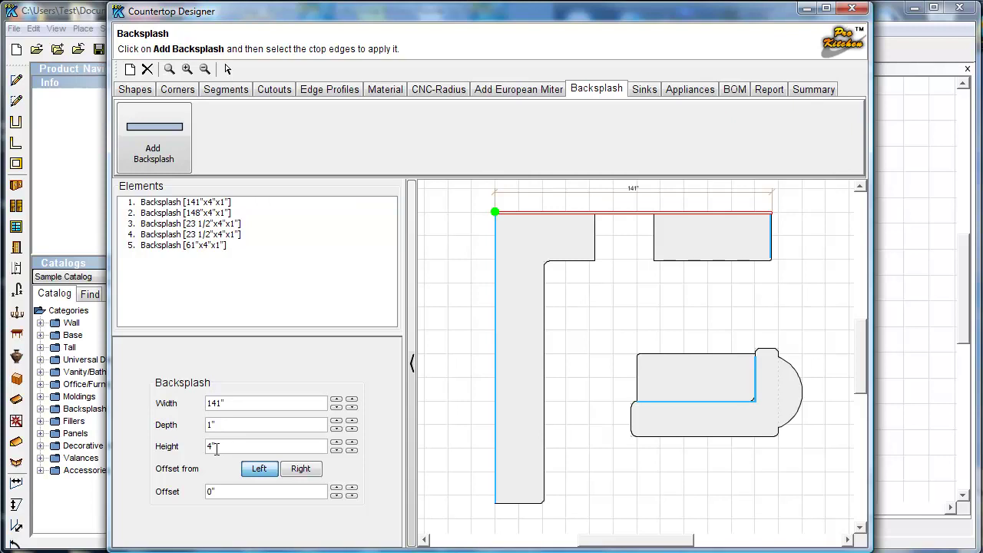
# Reduce the upper-edge backsplash's width to 140", try its offset from the right, and restore the offset from the left
pyautogui.click(336, 407)
pyautogui.click(335, 400)
pyautogui.click(336, 407)
pyautogui.click(310, 470)
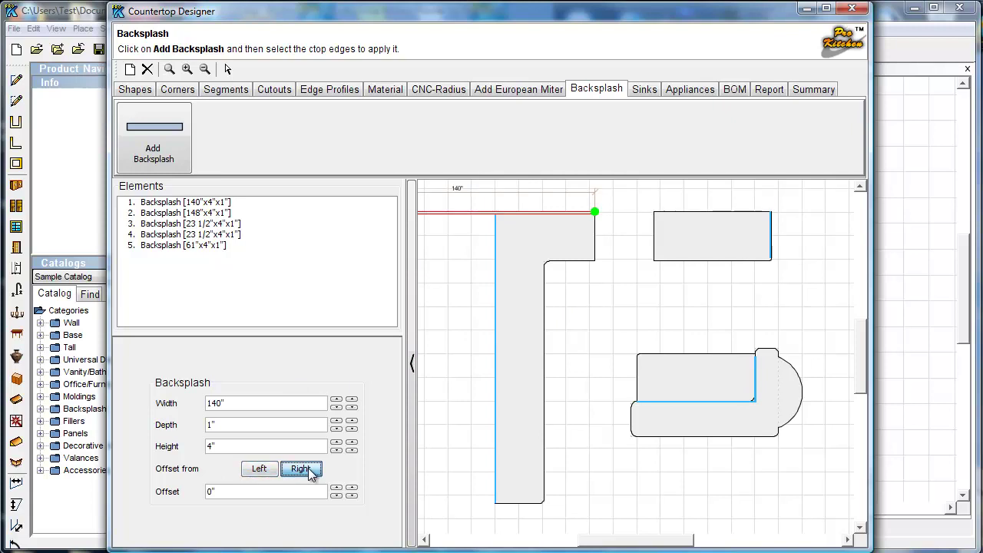
pyautogui.click(261, 472)
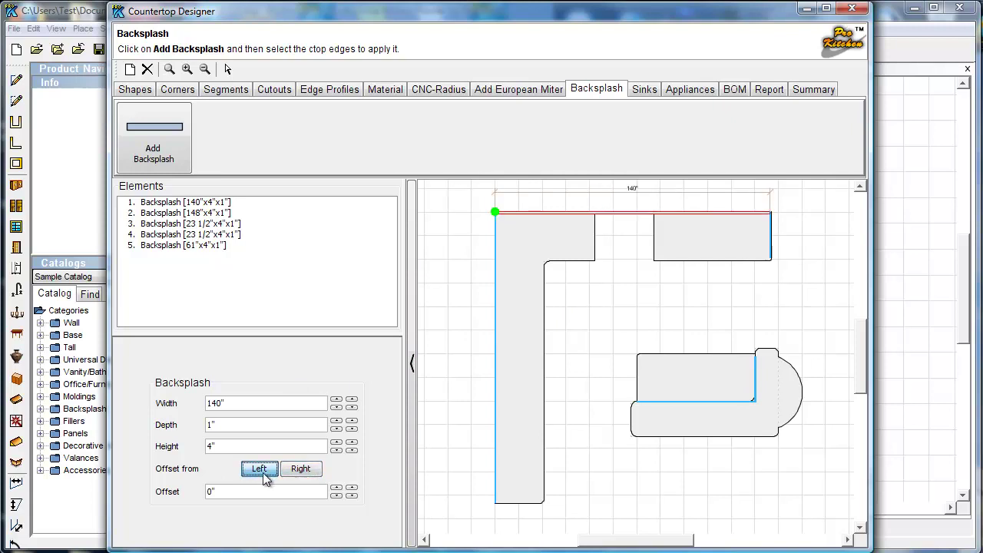
pyautogui.click(606, 361)
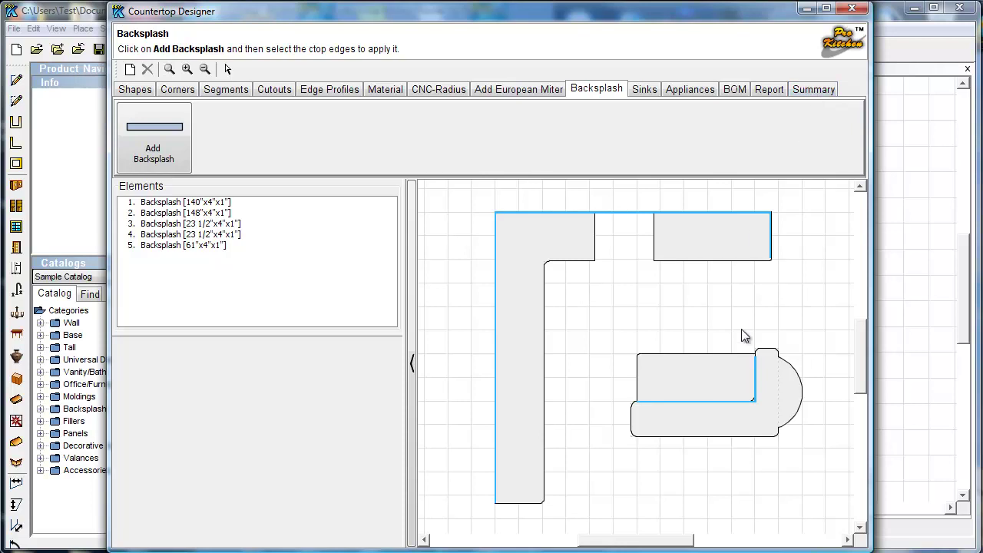
# Place all countertops into the plan again with the 140" continuous backsplash
pyautogui.click(808, 92)
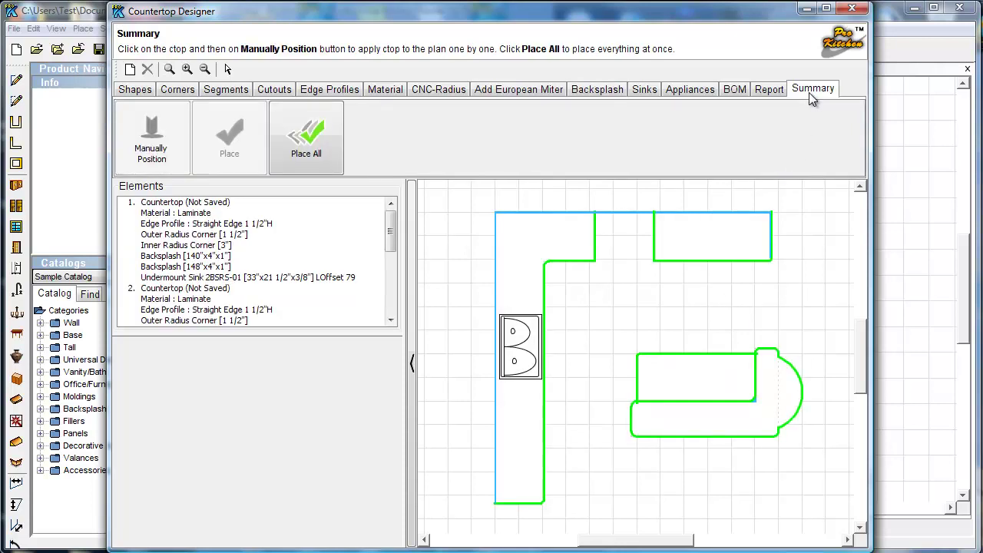
pyautogui.click(323, 153)
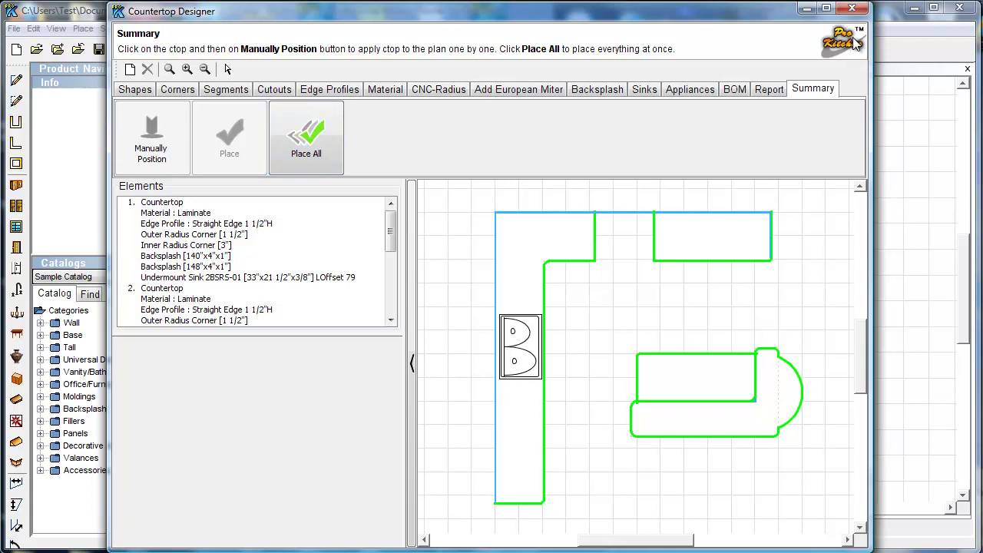
# Close the Countertop Designer and set the RG-DFR-30-S range's height to 39 3/4" in its attributes
pyautogui.click(851, 8)
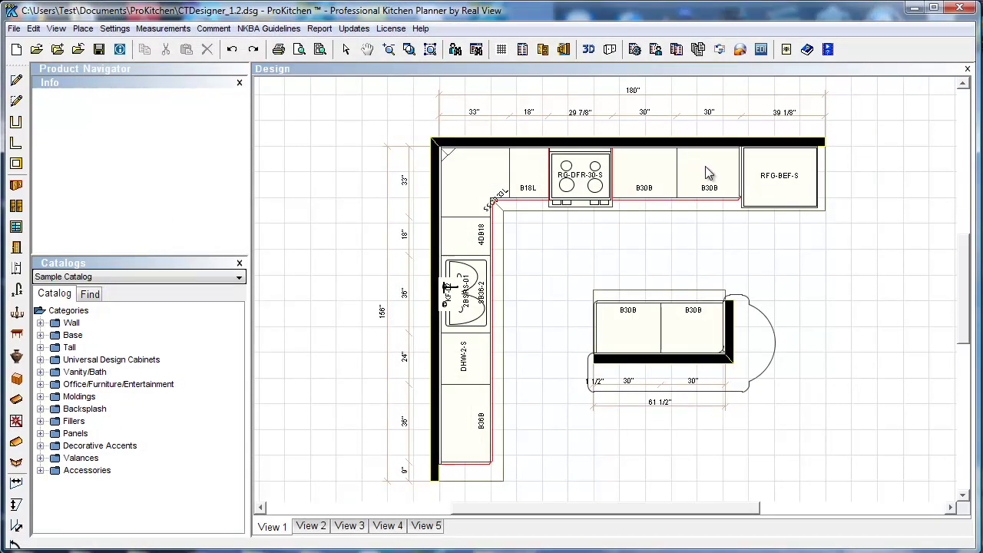
pyautogui.rightClick(577, 179)
pyautogui.moveTo(614, 208)
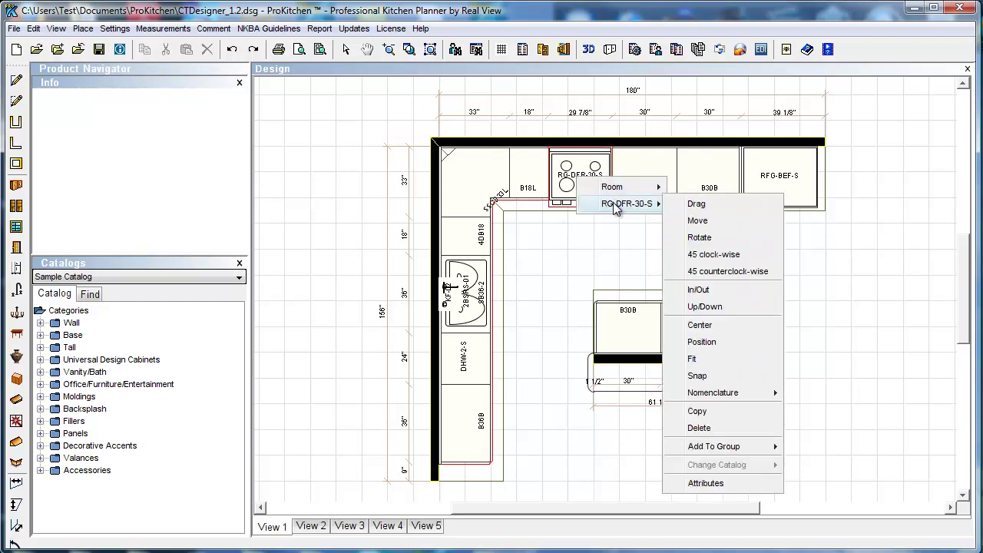
pyautogui.click(713, 482)
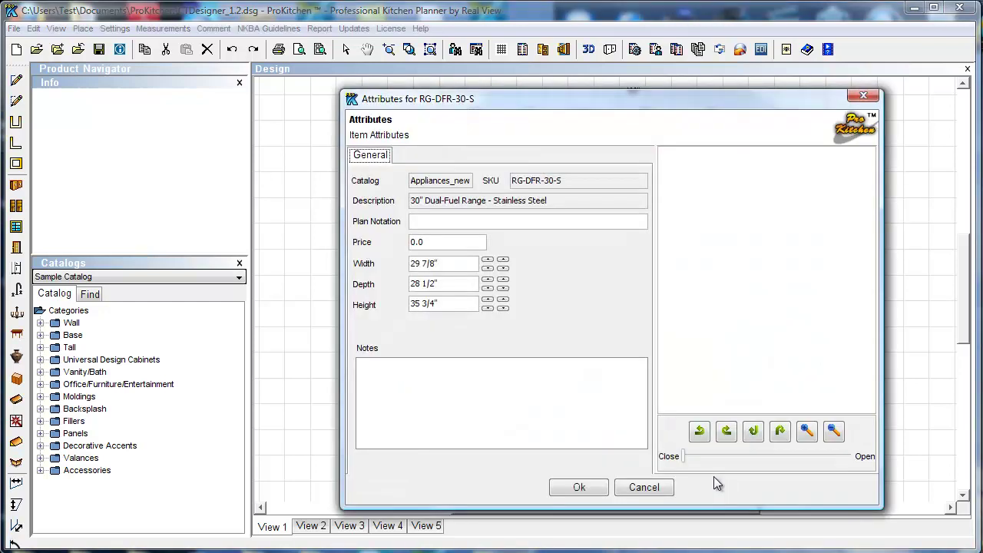
pyautogui.click(487, 300)
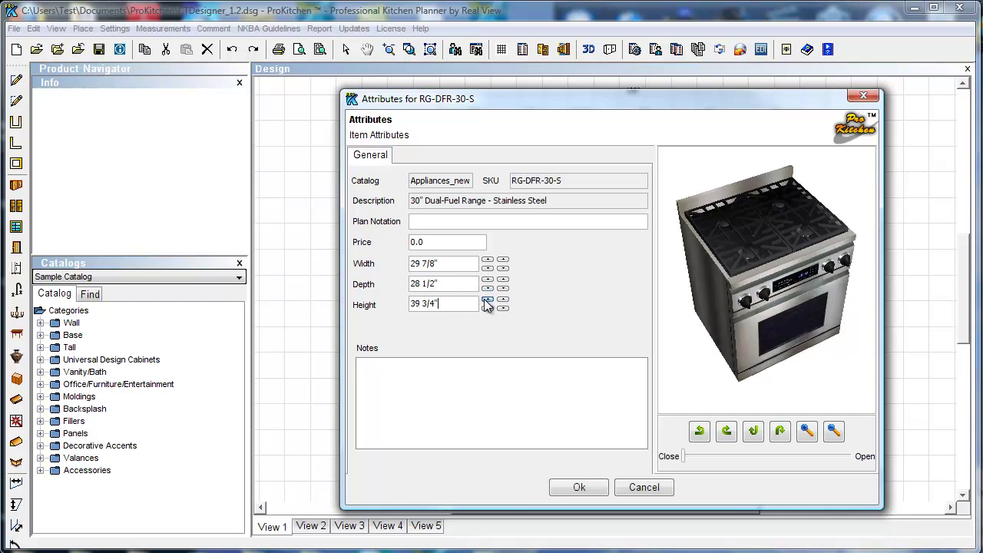
pyautogui.click(580, 486)
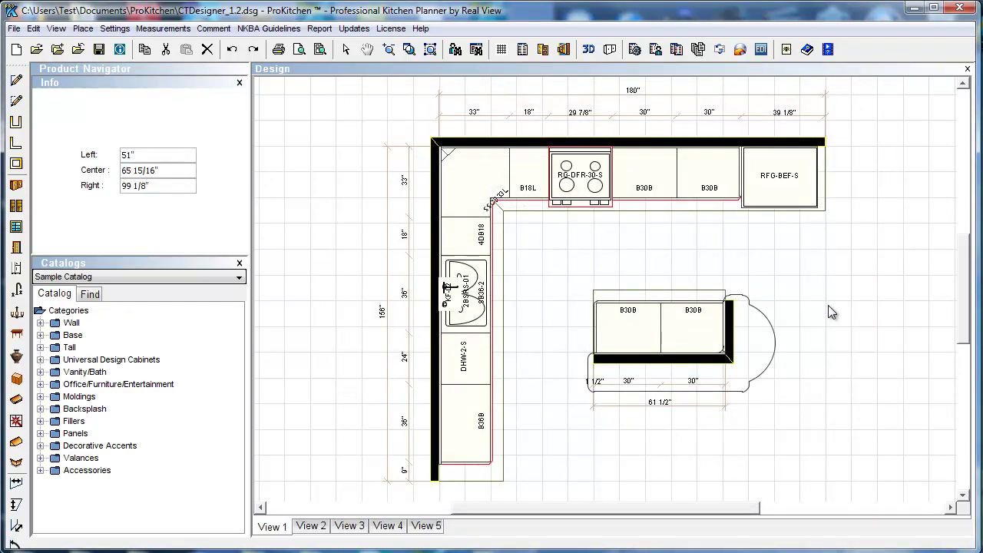
# Render the kitchen in 3D and inspect the countertops, continuous backsplash, sink, range and island from above, then close the 3D view
pyautogui.click(588, 49)
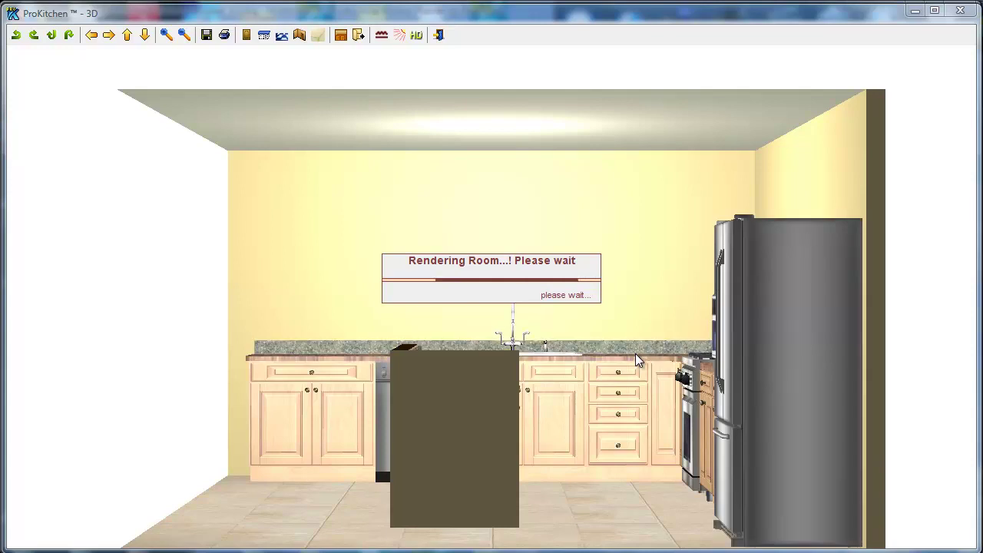
pyautogui.moveTo(459, 393); pyautogui.dragTo(932, 448)
pyautogui.moveTo(399, 398); pyautogui.dragTo(982, 399)
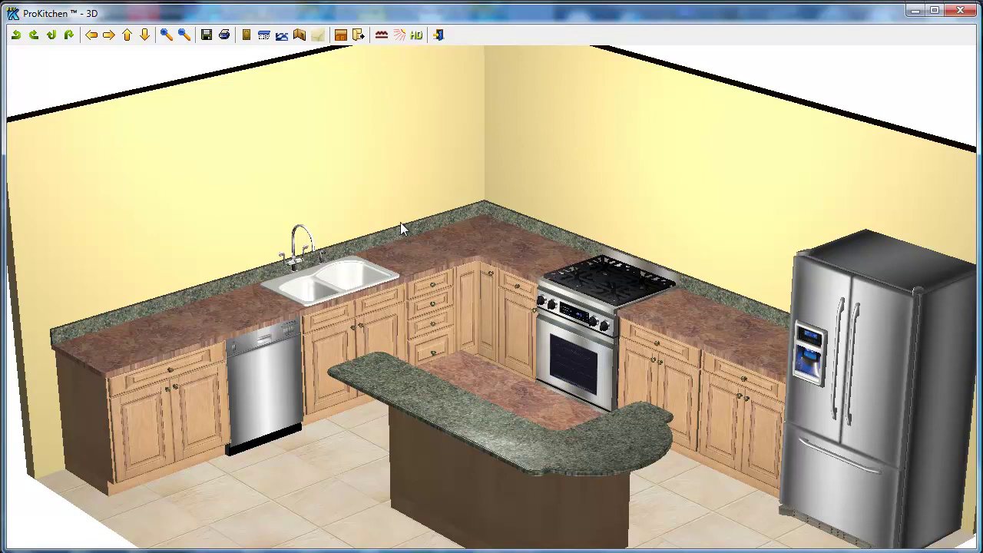
pyautogui.moveTo(442, 281); pyautogui.dragTo(489, 295)
pyautogui.moveTo(716, 453); pyautogui.dragTo(656, 461)
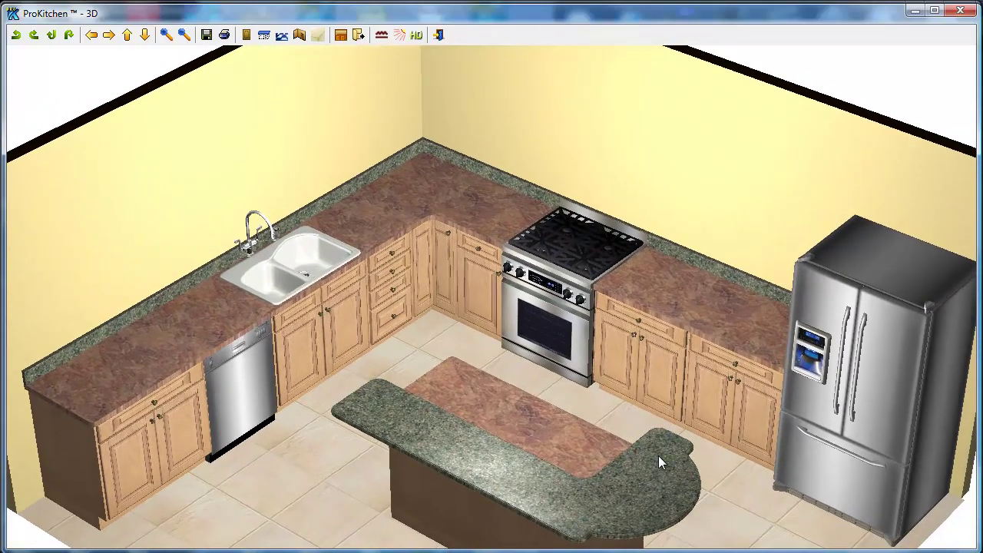
pyautogui.click(956, 12)
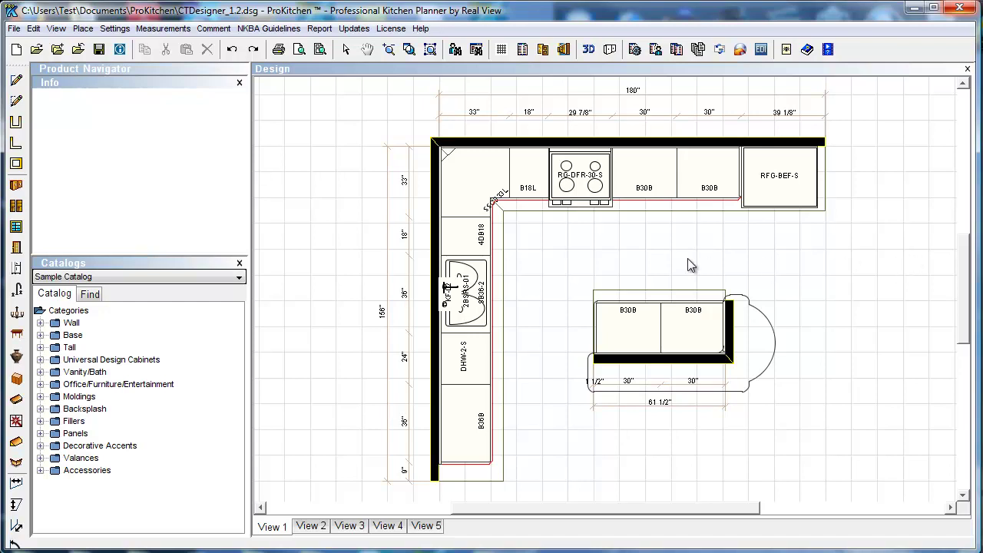
# Reopen the island's raised L-shaped countertop in the Countertop Designer, review the summary of all countertops, and close the designer
pyautogui.click(749, 341)
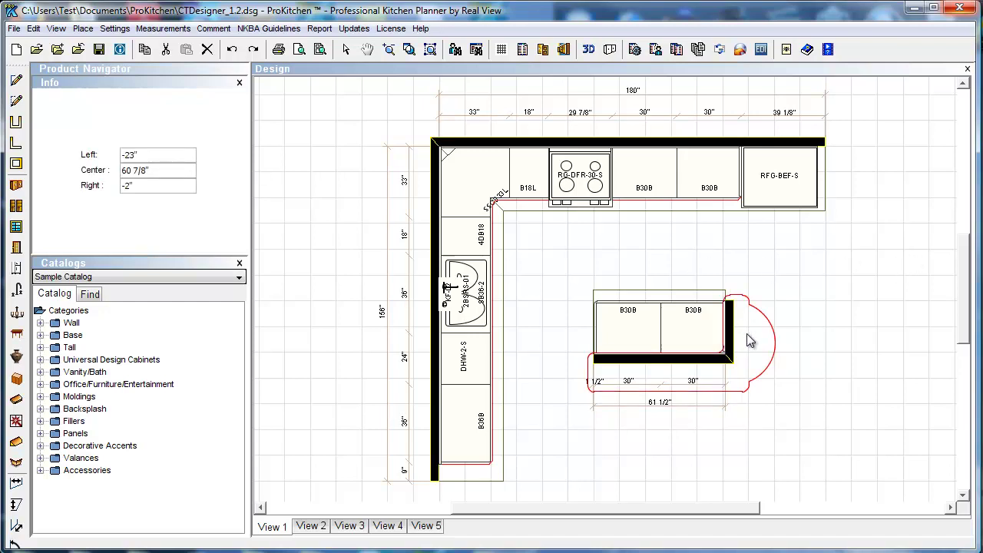
pyautogui.click(17, 422)
pyautogui.click(16, 421)
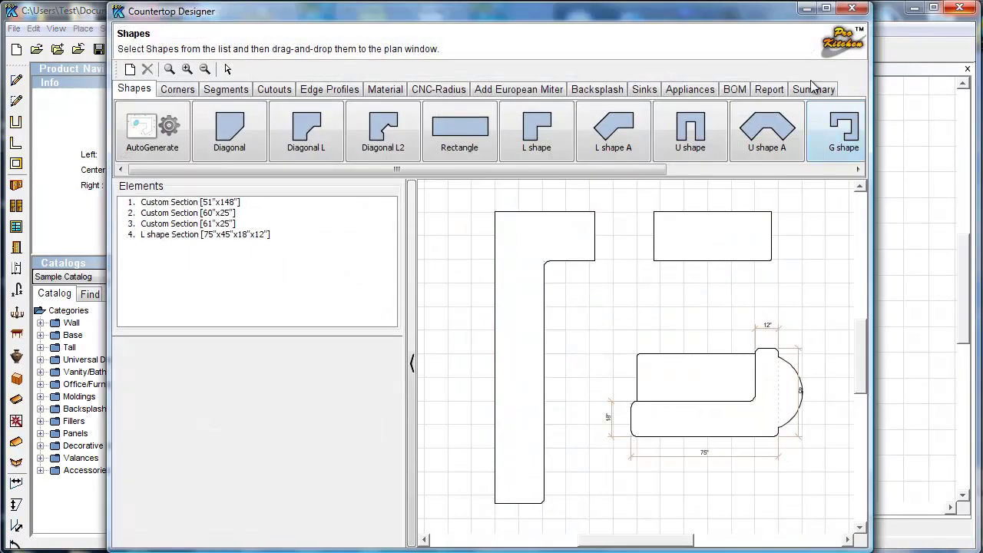
pyautogui.click(812, 89)
pyautogui.click(327, 152)
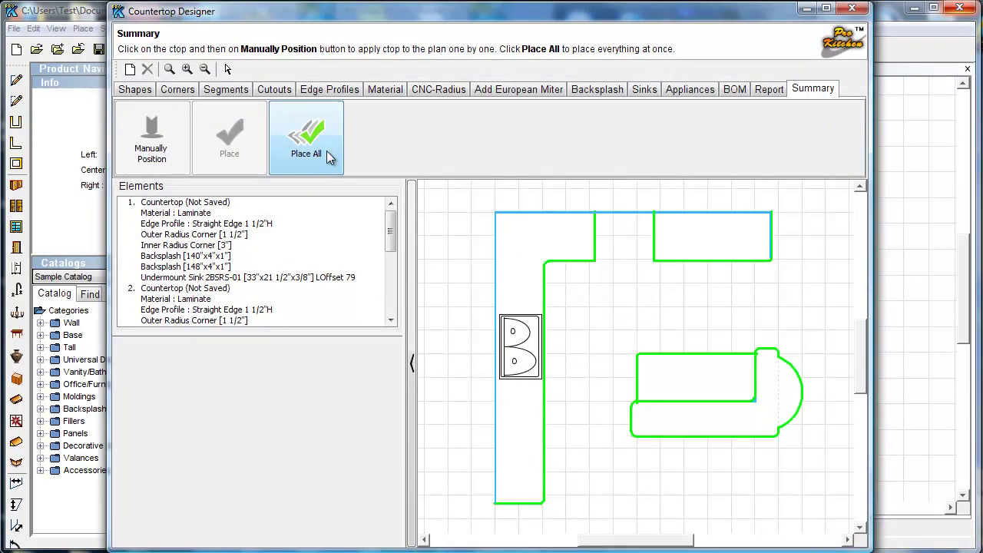
pyautogui.click(851, 8)
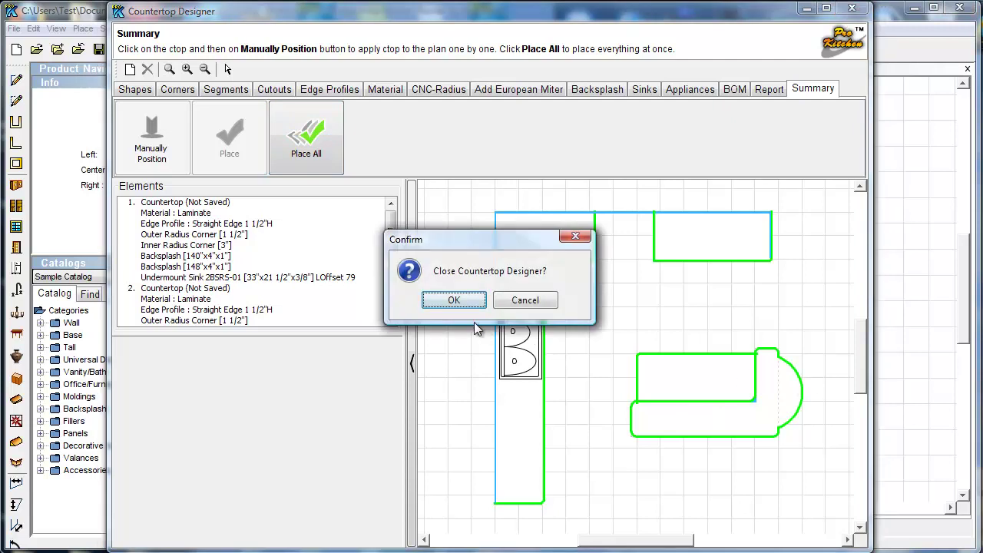
pyautogui.click(456, 301)
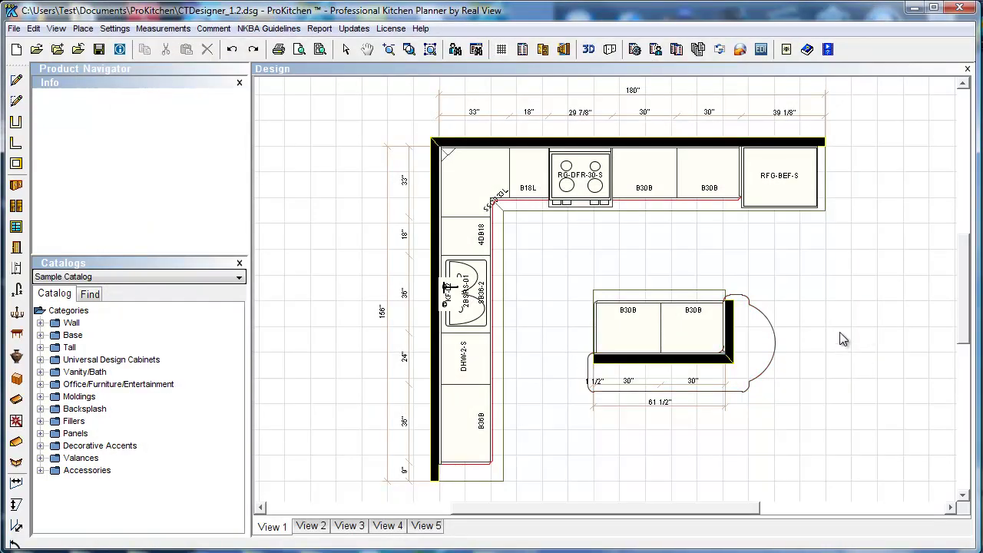